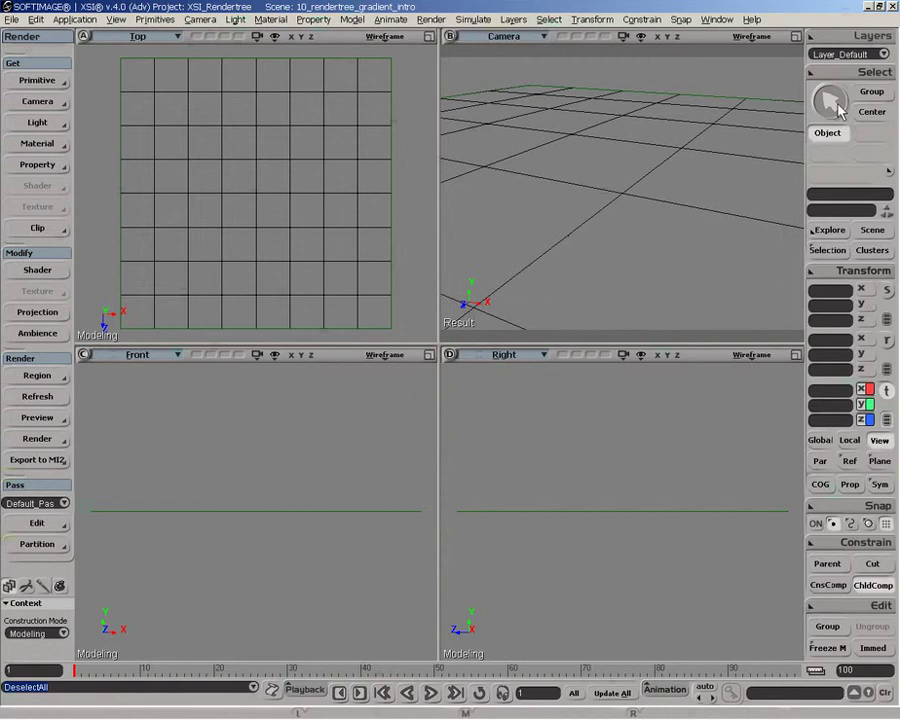
- Apply a Constant material to the floor and connect a Gradient texture to its color
left_click(689, 243)
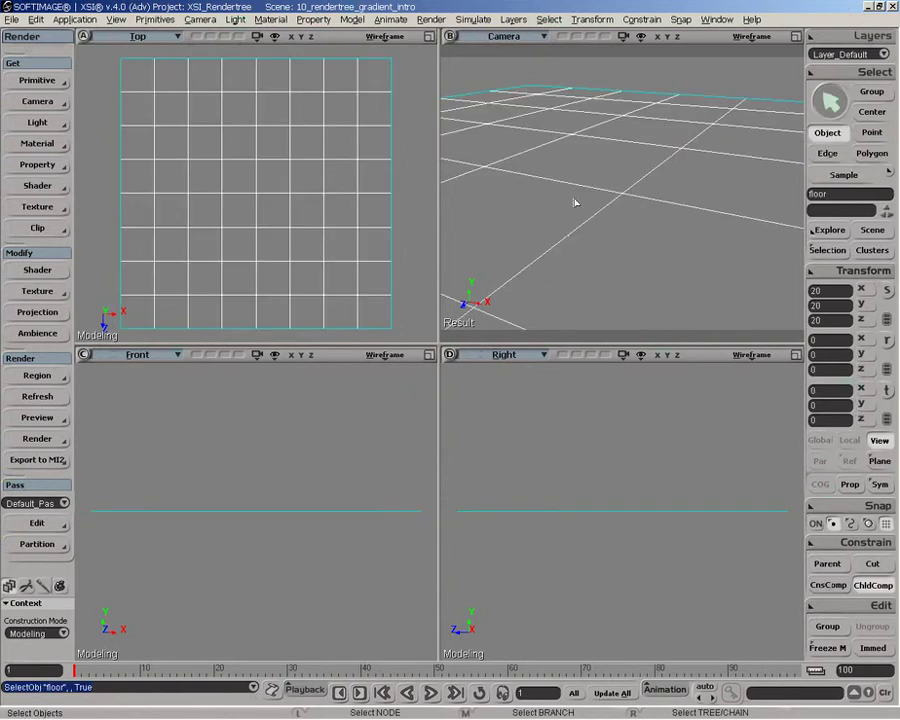
left_click(36, 147)
left_click(140, 266)
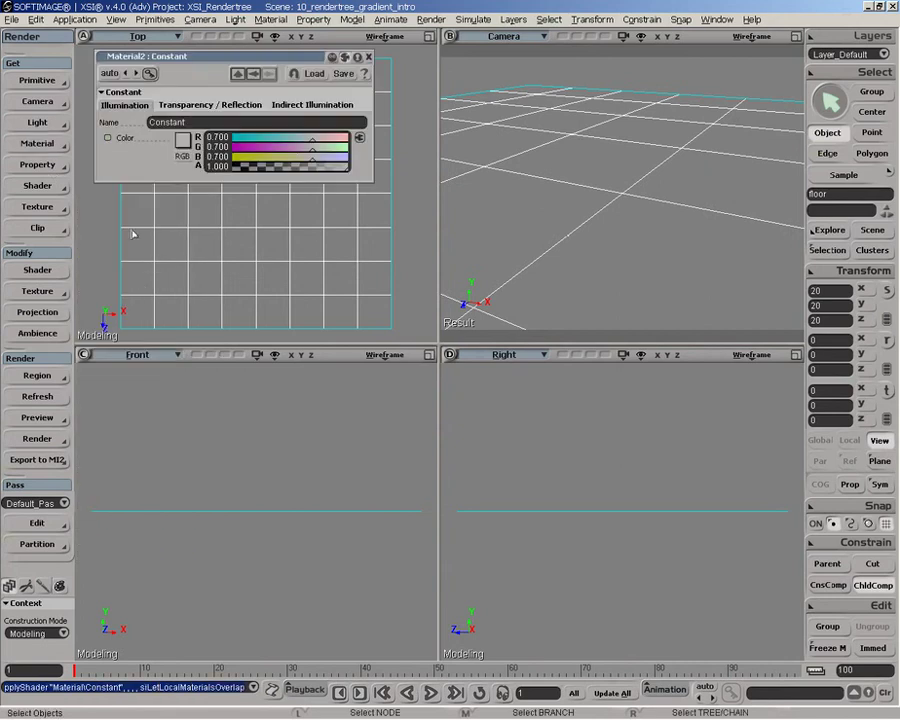
left_click(359, 138)
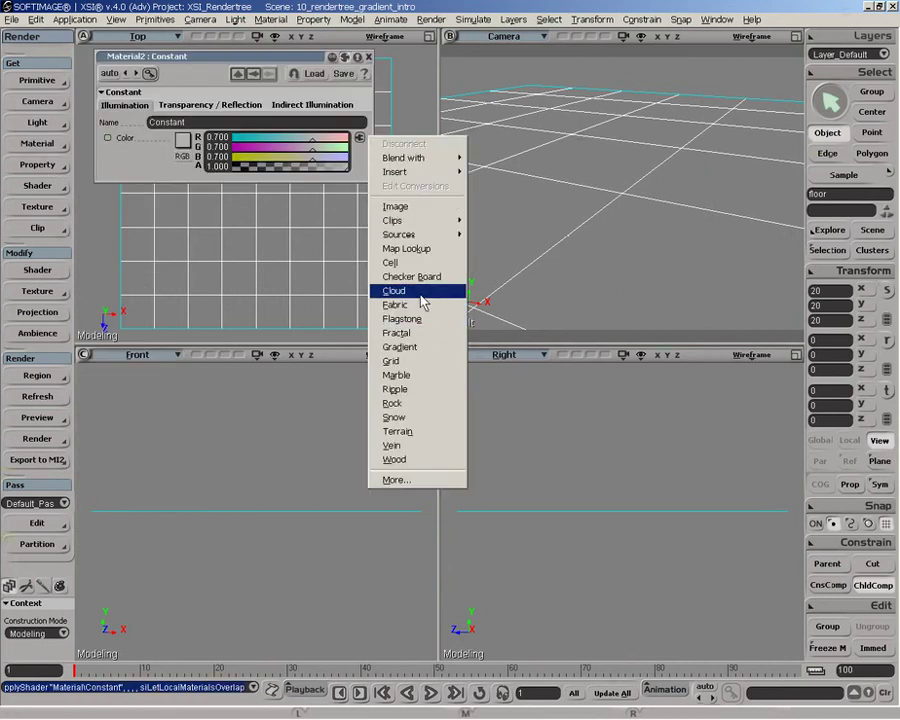
left_click(416, 349)
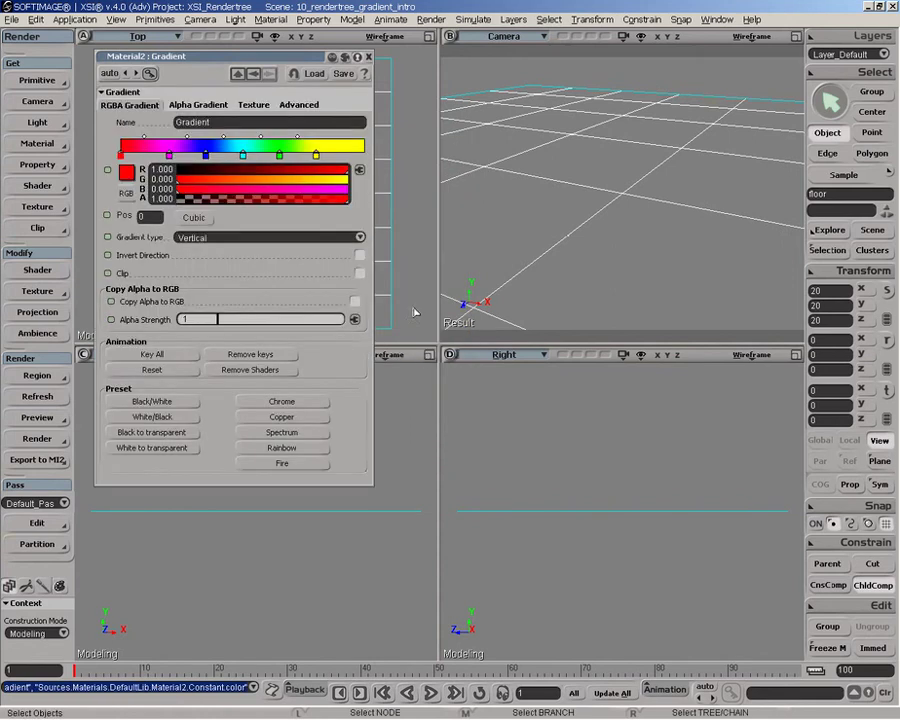
- Open the floor material's render tree, look through the available texture nodes, and move the Gradient node farther from the Constant node
key("7")
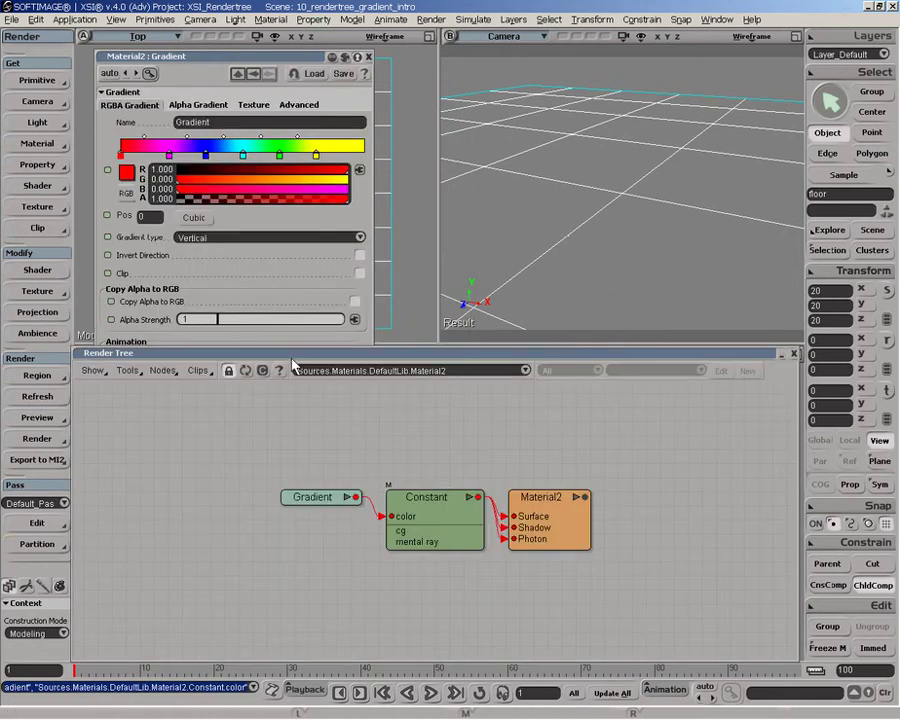
left_click(160, 370)
mouse_move(197, 357)
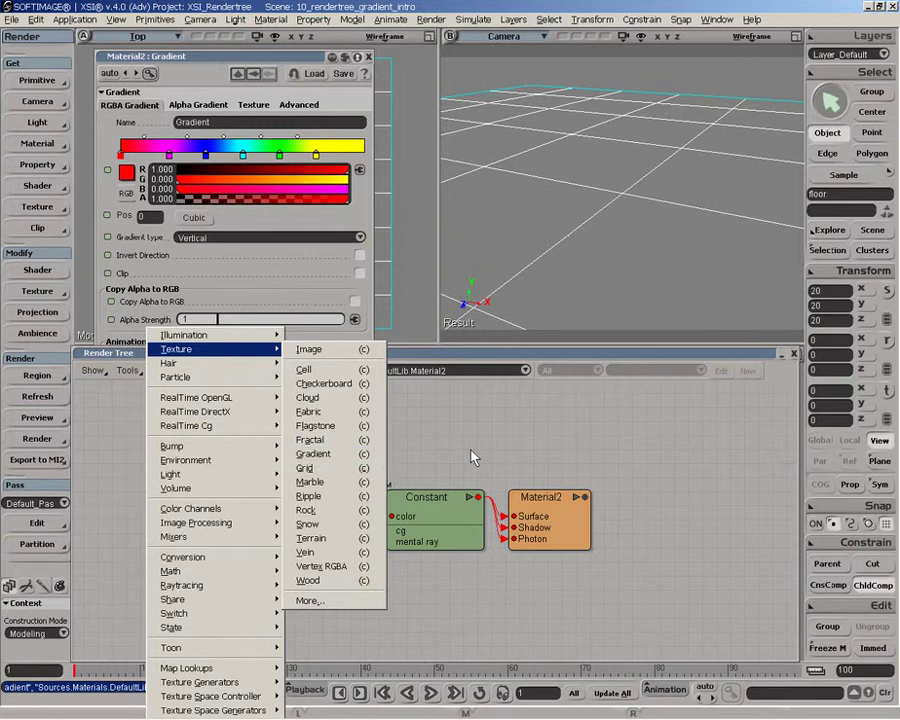
left_click(320, 455)
left_click_drag(323, 498, 290, 488)
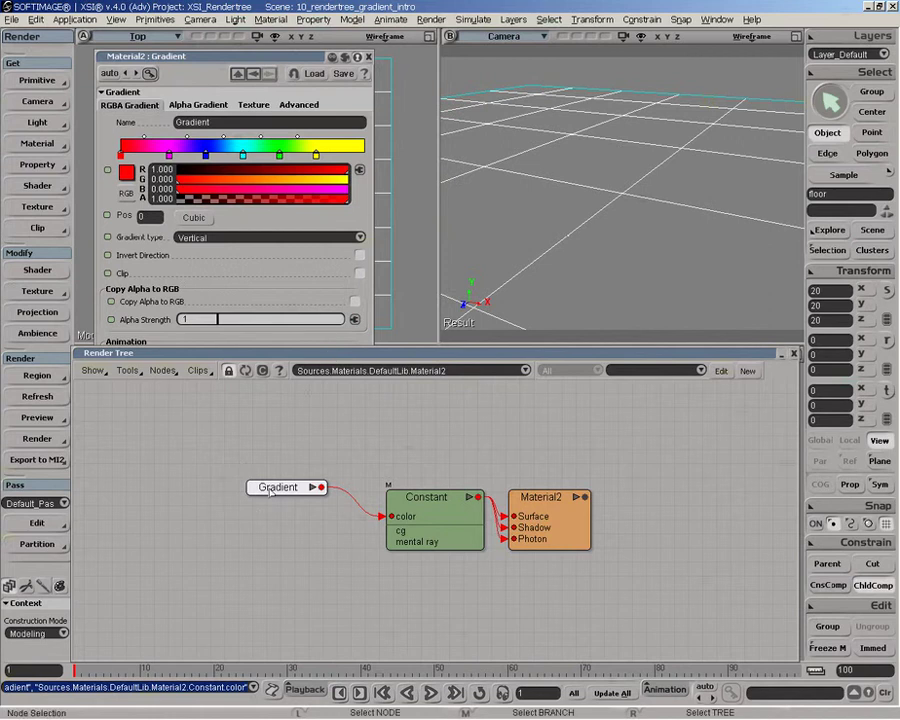
left_click_drag(280, 489, 268, 489)
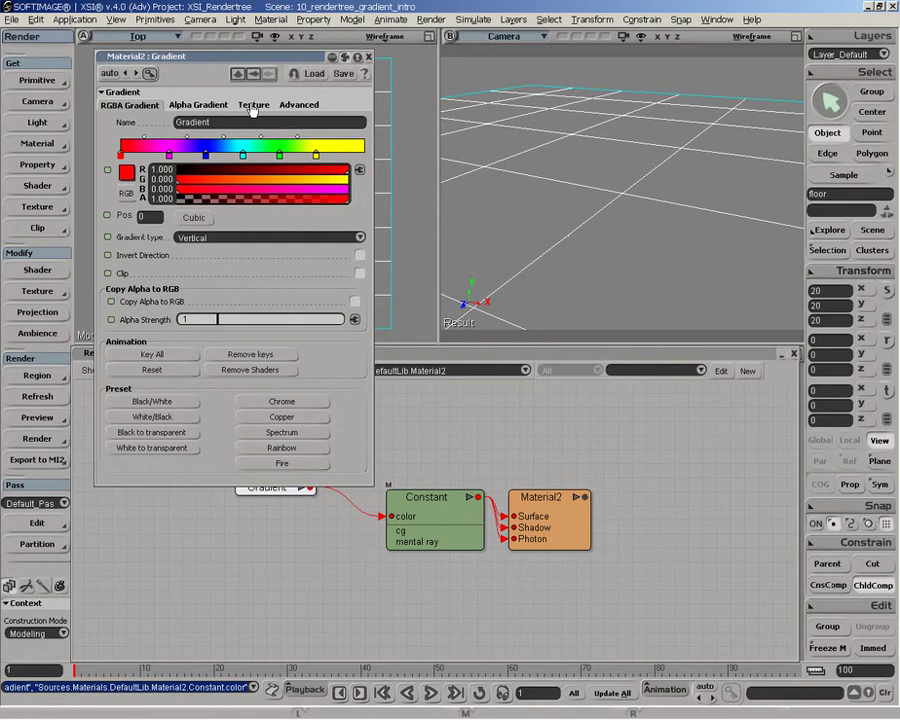
- Set the Gradient node's texture space to Texture_Projection (Planar XZ) and close its properties
left_click(253, 104)
left_click(307, 138)
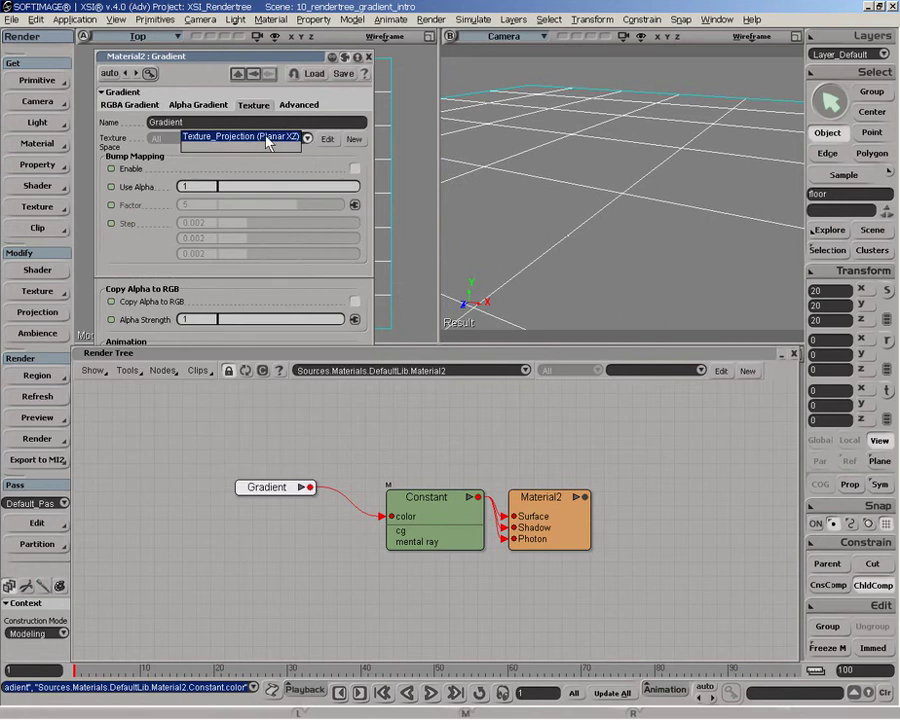
left_click(267, 141)
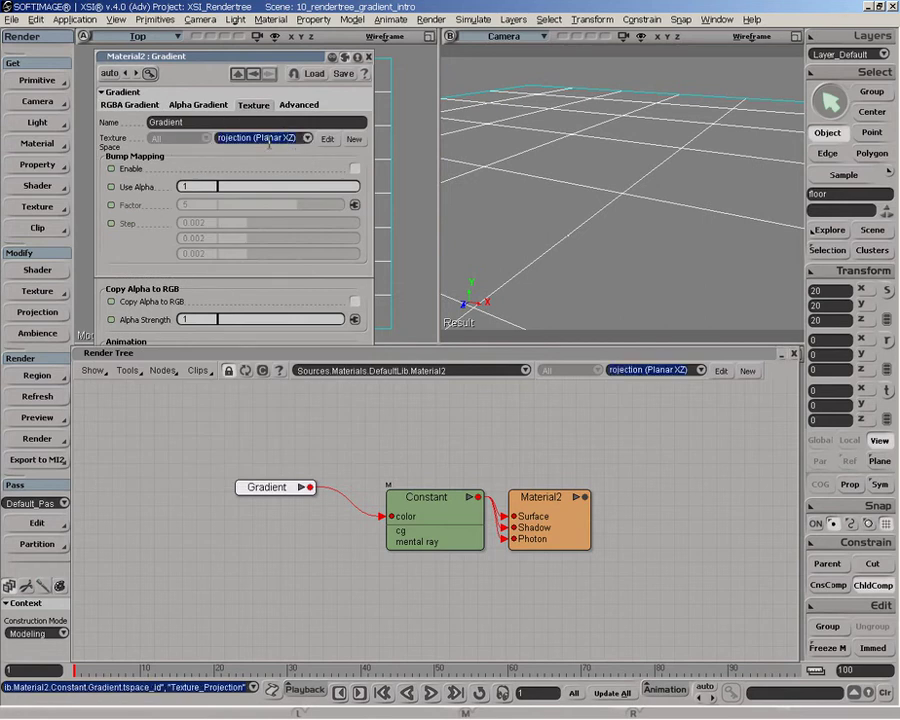
left_click(368, 58)
left_click_drag(276, 485, 272, 488)
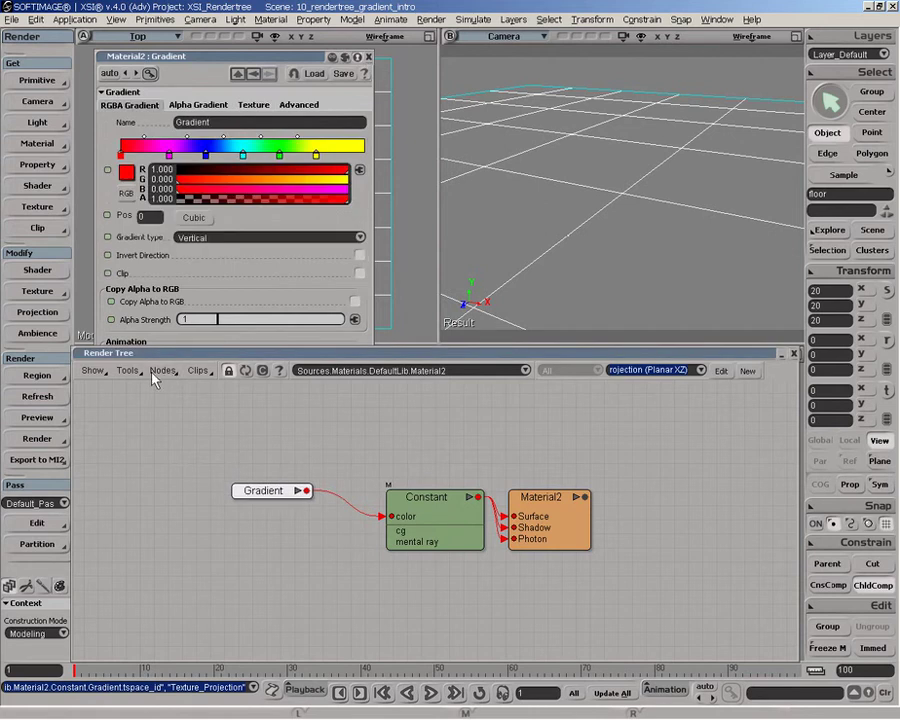
- Add a Gradient mixer node to the render tree and inspect its input settings
left_click(160, 371)
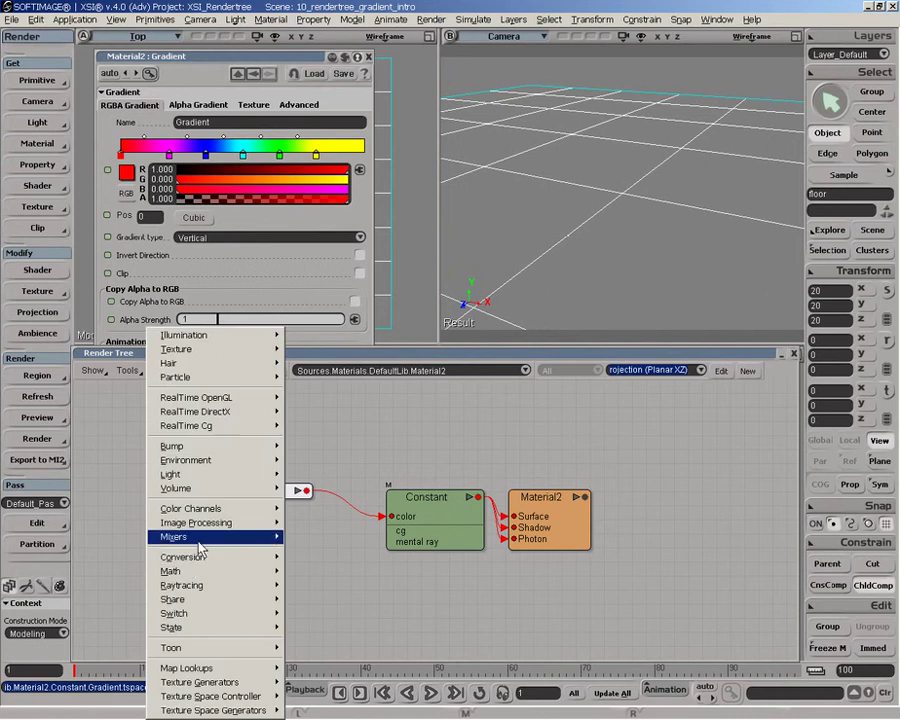
mouse_move(200, 537)
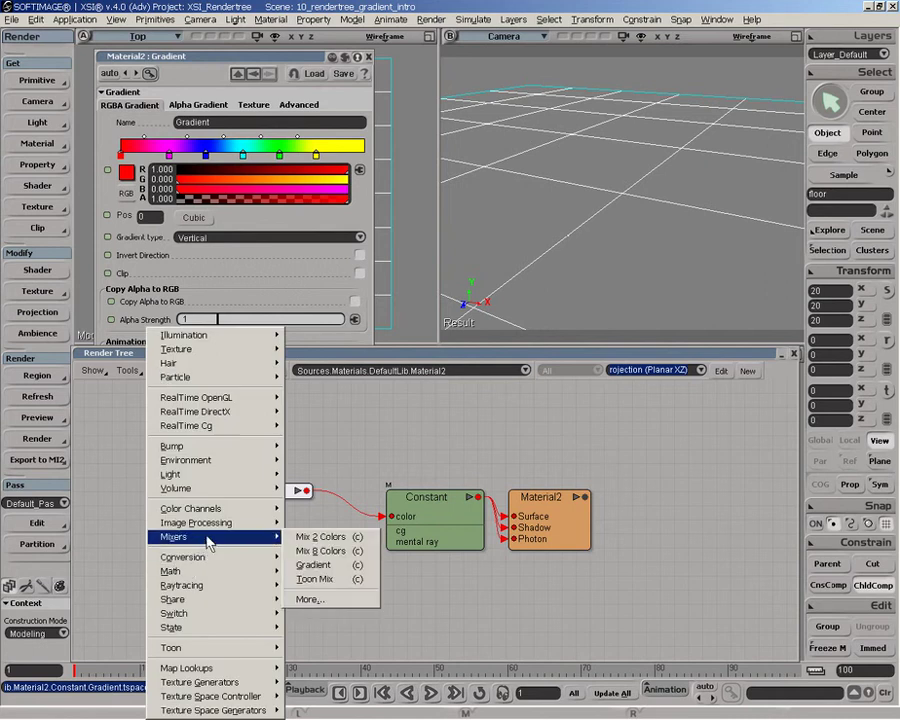
left_click(314, 565)
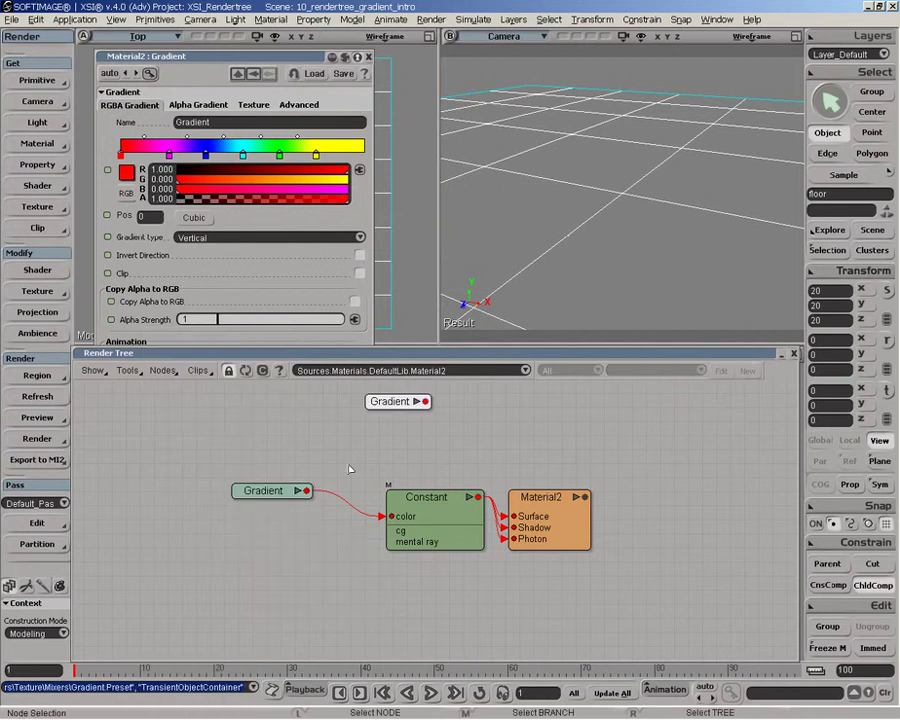
left_click(369, 409)
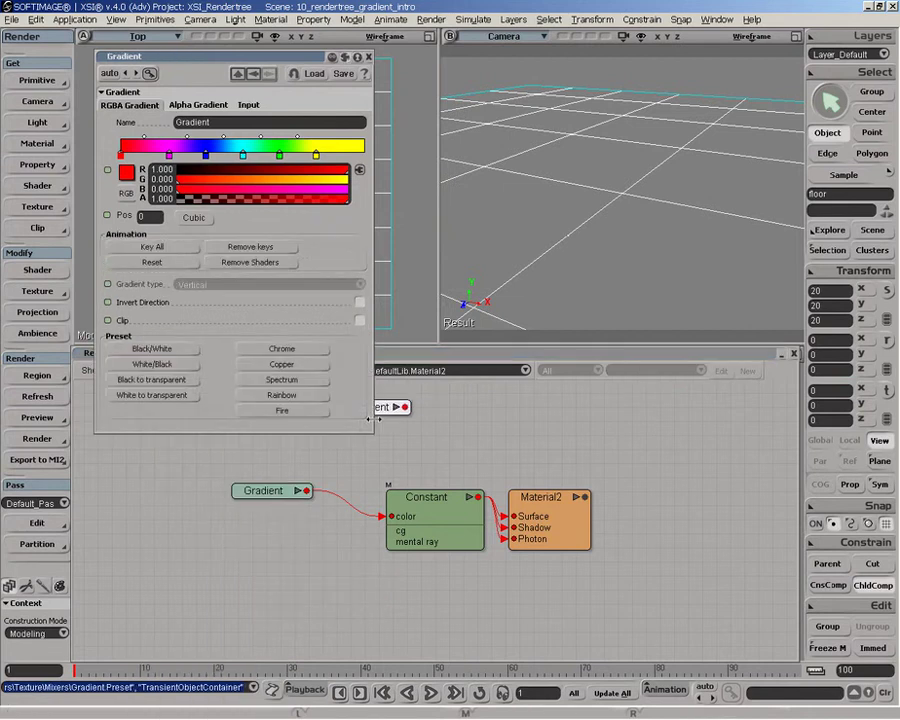
left_click(248, 105)
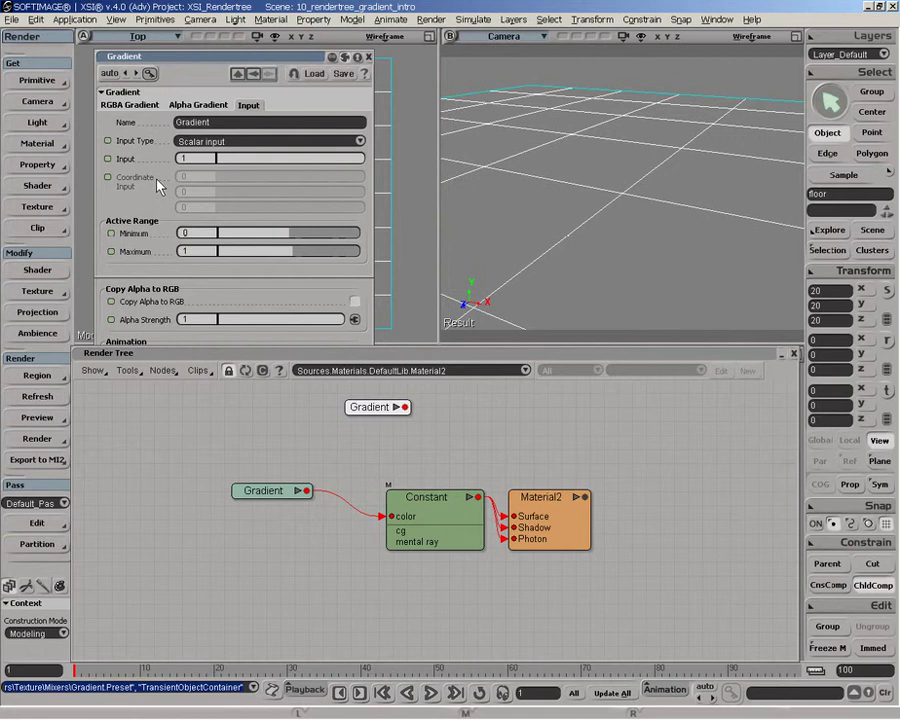
left_click(375, 407)
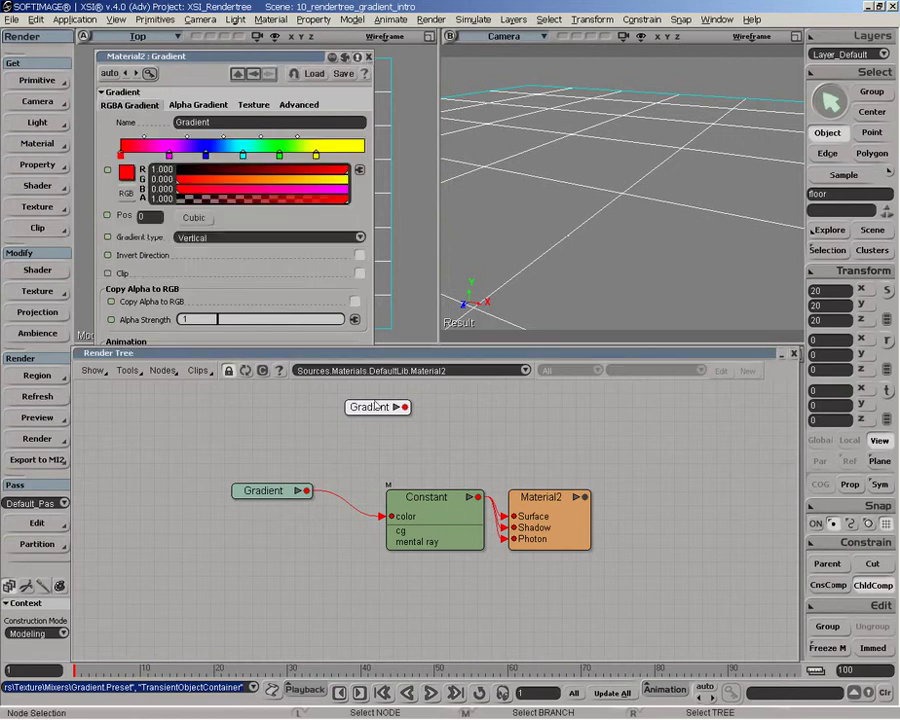
- Compare the mixer and texture Gradient nodes in the render tree, and delete the unconnected mixer node
left_click_drag(375, 407, 483, 407)
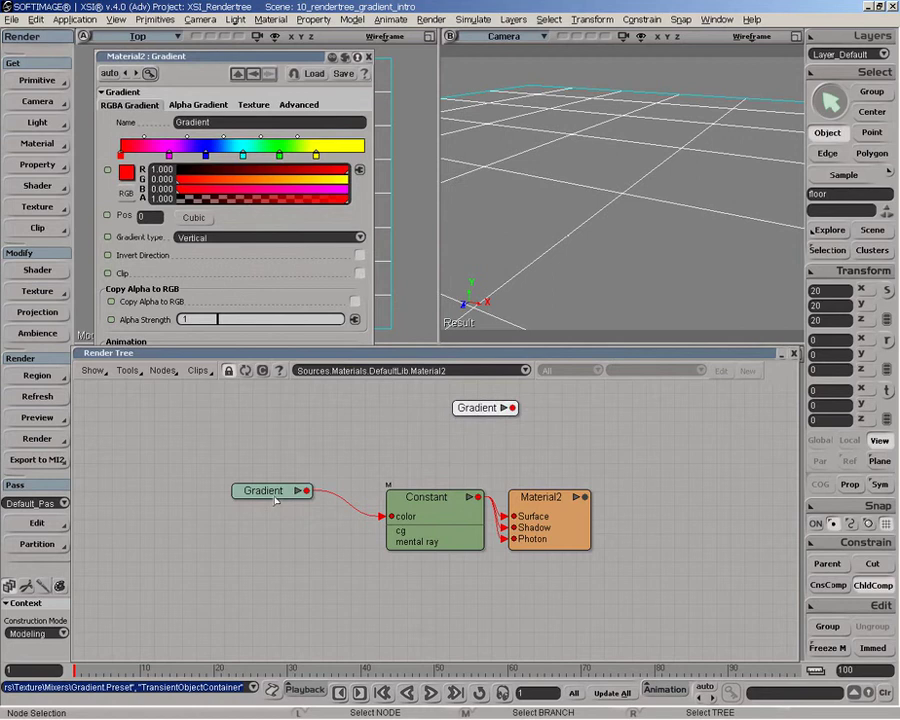
left_click_drag(274, 497, 268, 509)
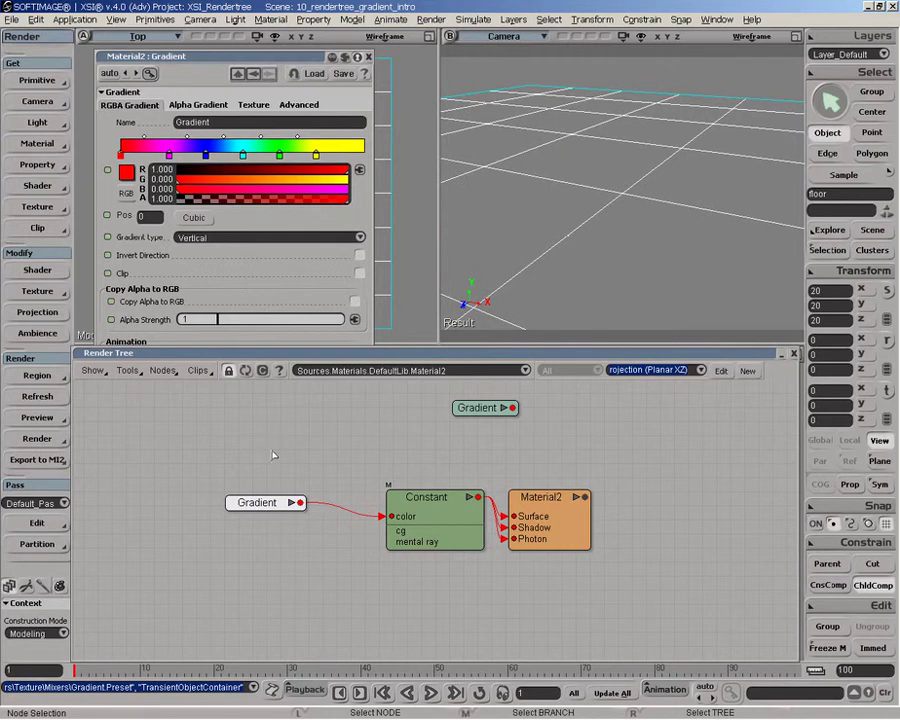
left_click_drag(484, 408, 486, 414)
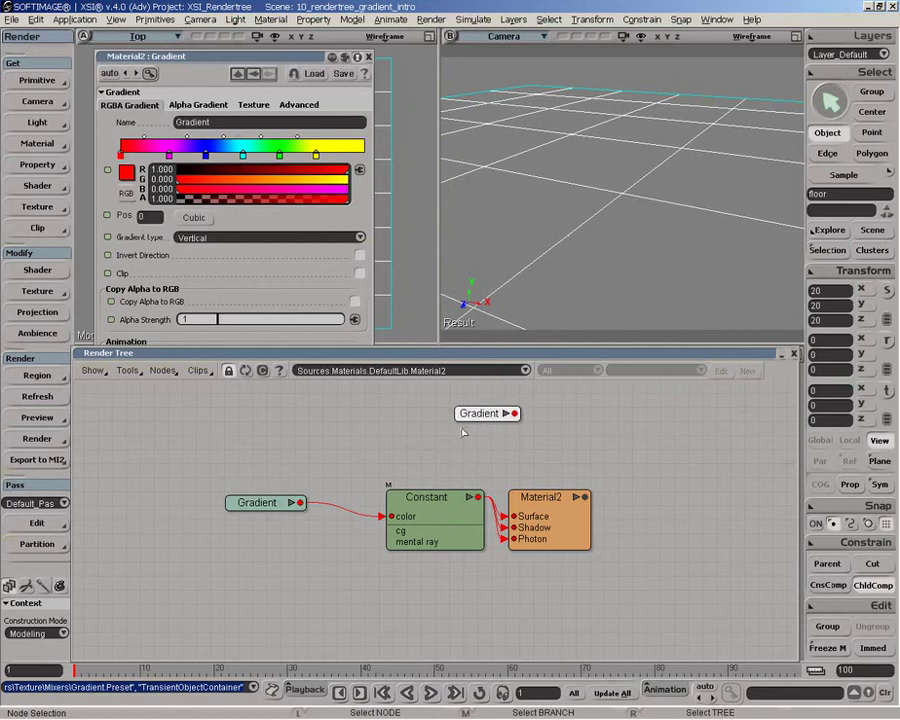
key("Delete")
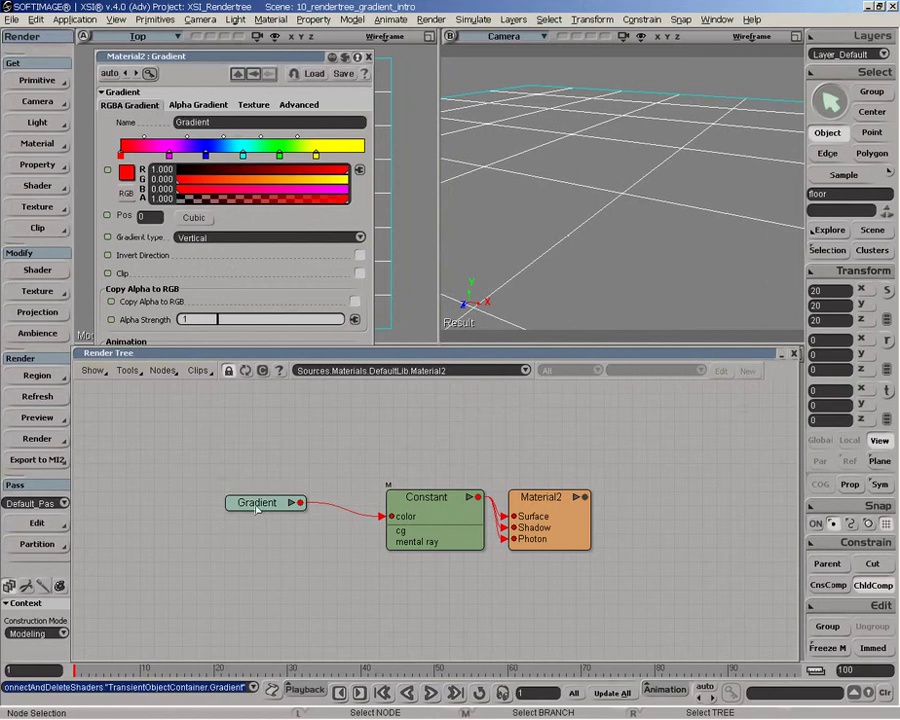
- Close the render tree and draw a render region over the floor in the Camera view
left_click_drag(262, 502, 272, 500)
left_click(250, 449)
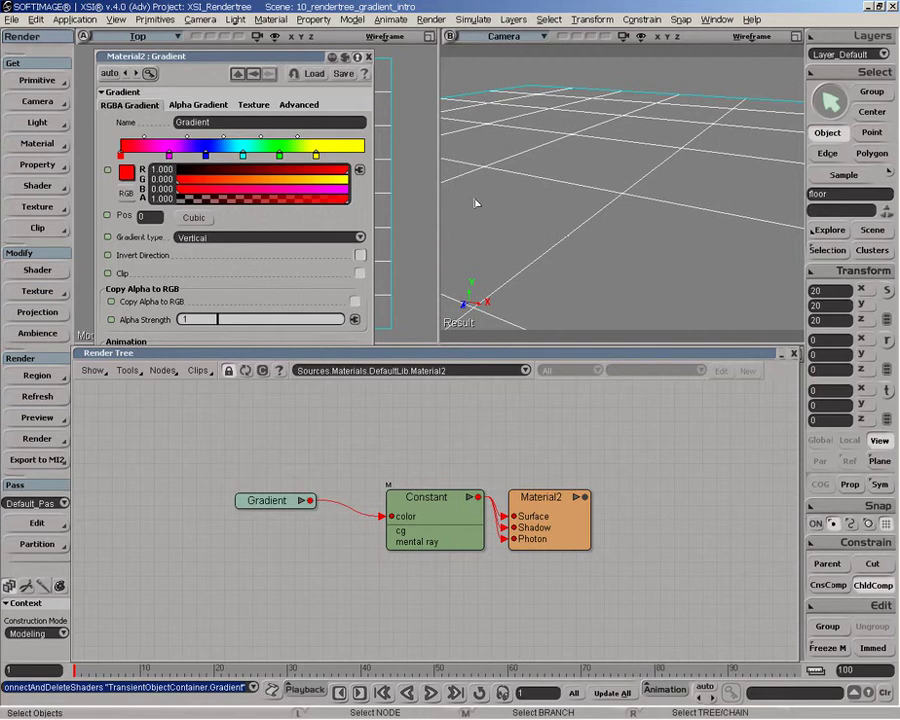
left_click(794, 355)
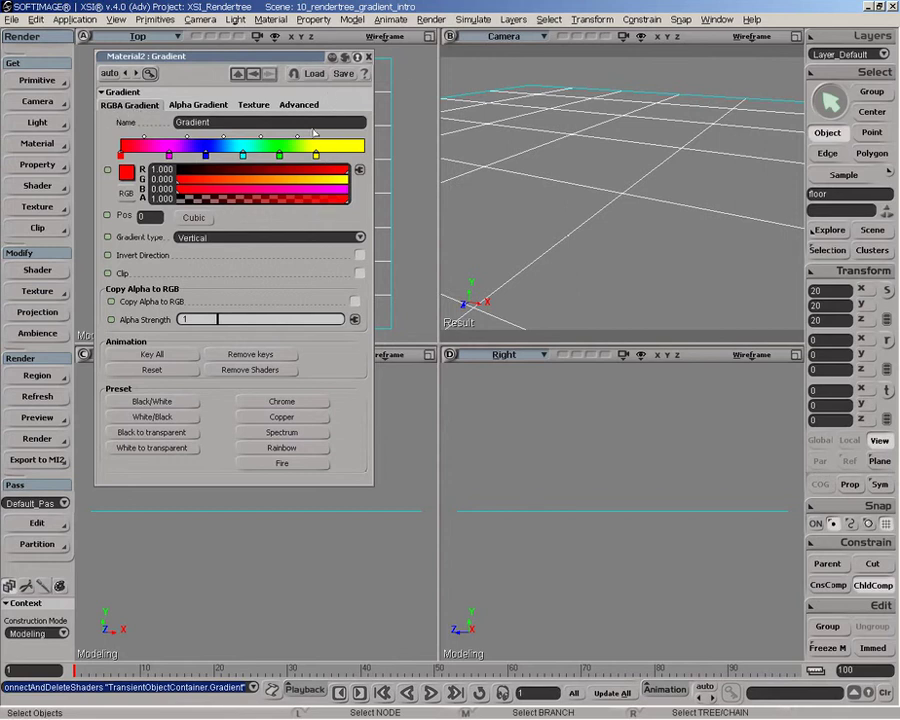
key("q")
left_click_drag(475, 88, 784, 324)
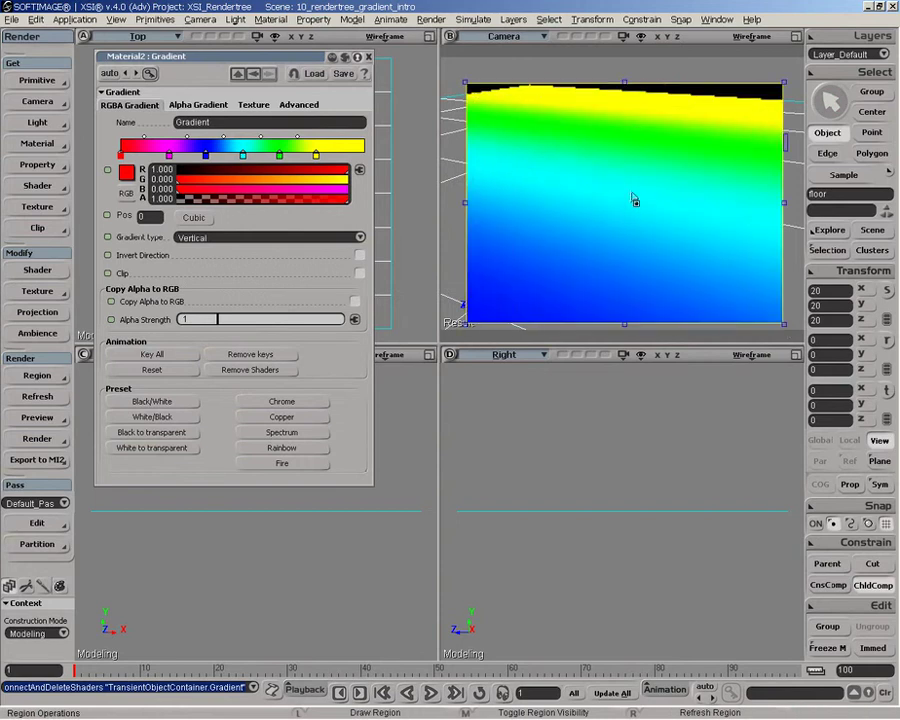
- Draw a render region around the whole floor in the Top view and review the Gradient's texture projection settings
left_click_drag(204, 72, 576, 115)
left_click_drag(110, 50, 400, 334)
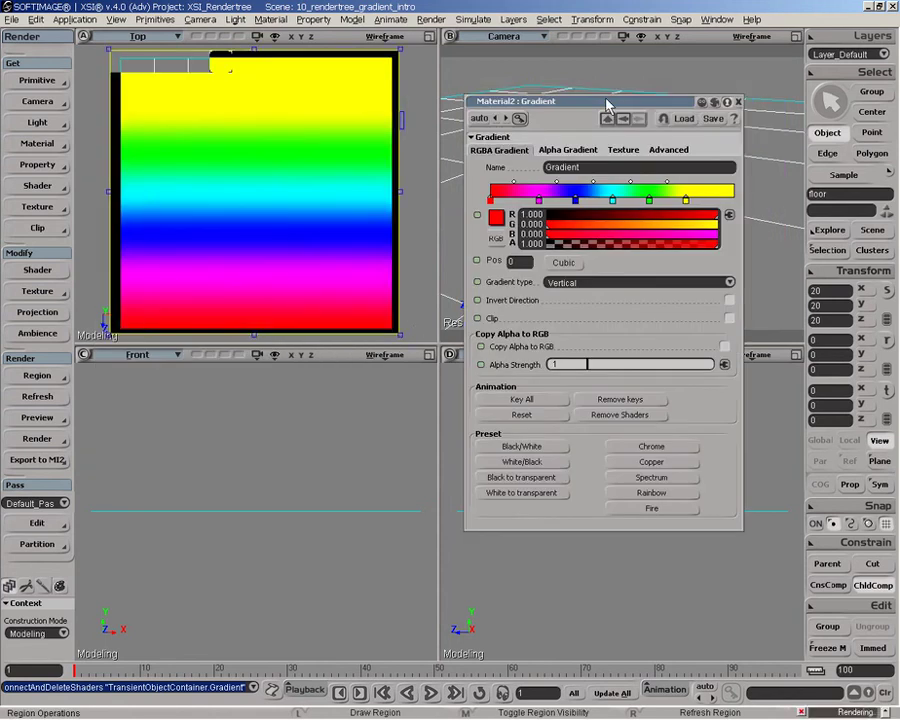
left_click_drag(605, 102, 589, 207)
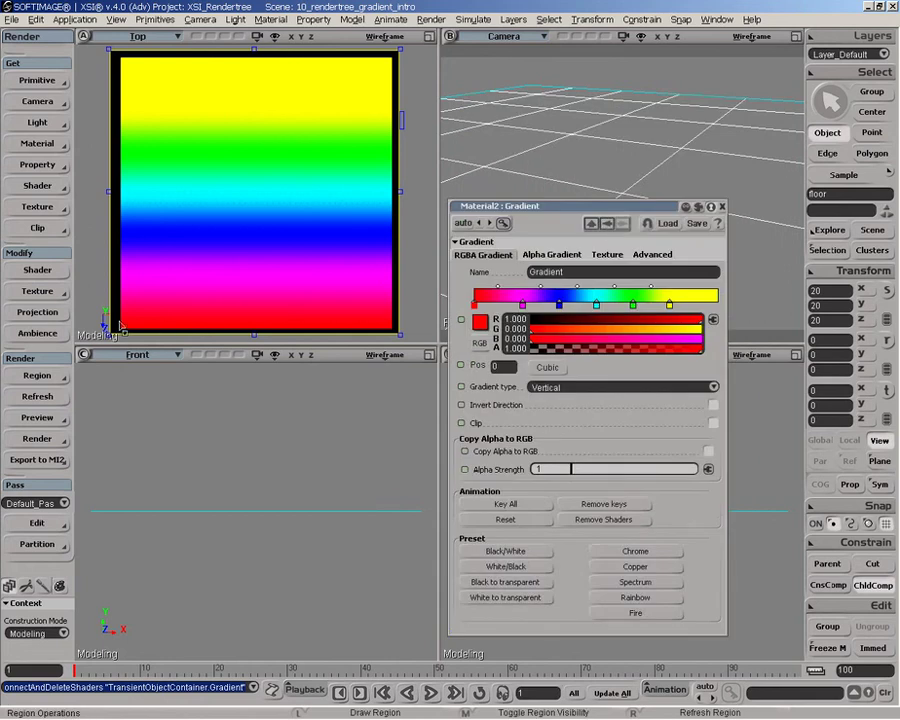
left_click(610, 255)
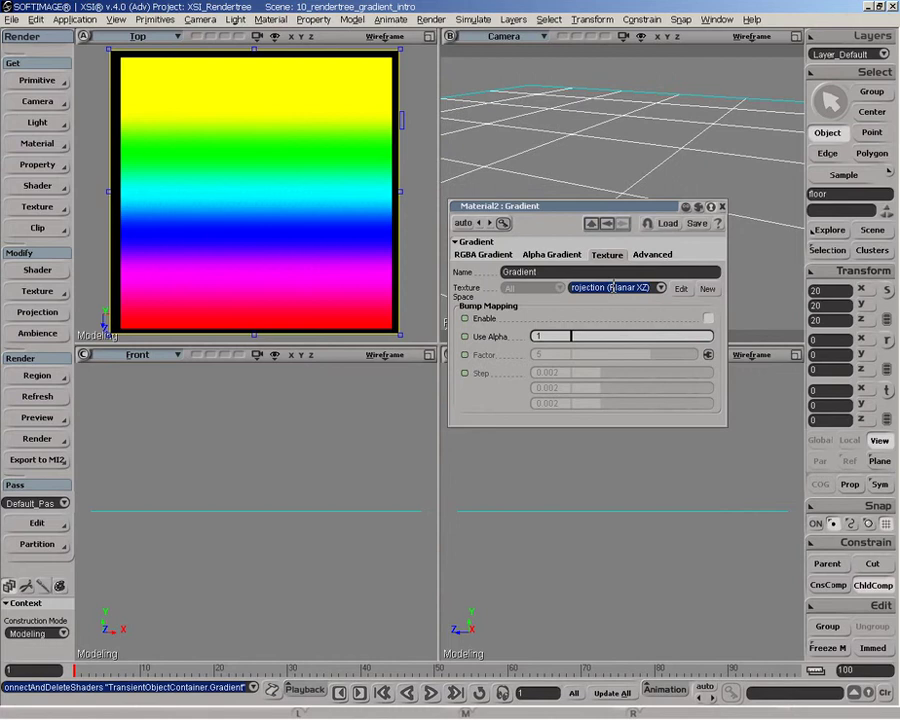
left_click(488, 256)
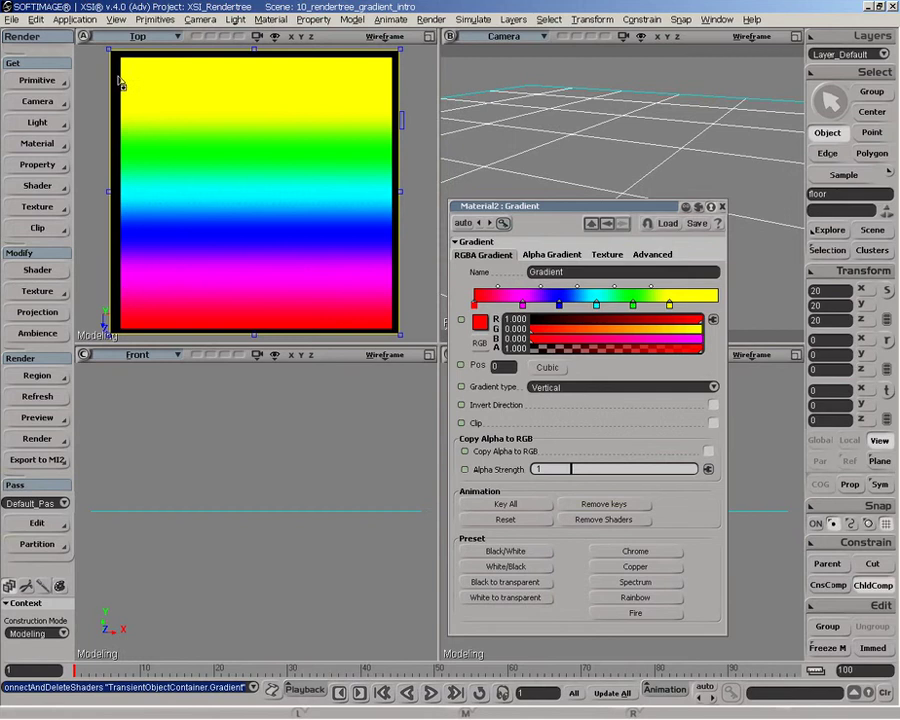
- Try the Horizontal gradient type on the floor and return it to Vertical
left_click(589, 389)
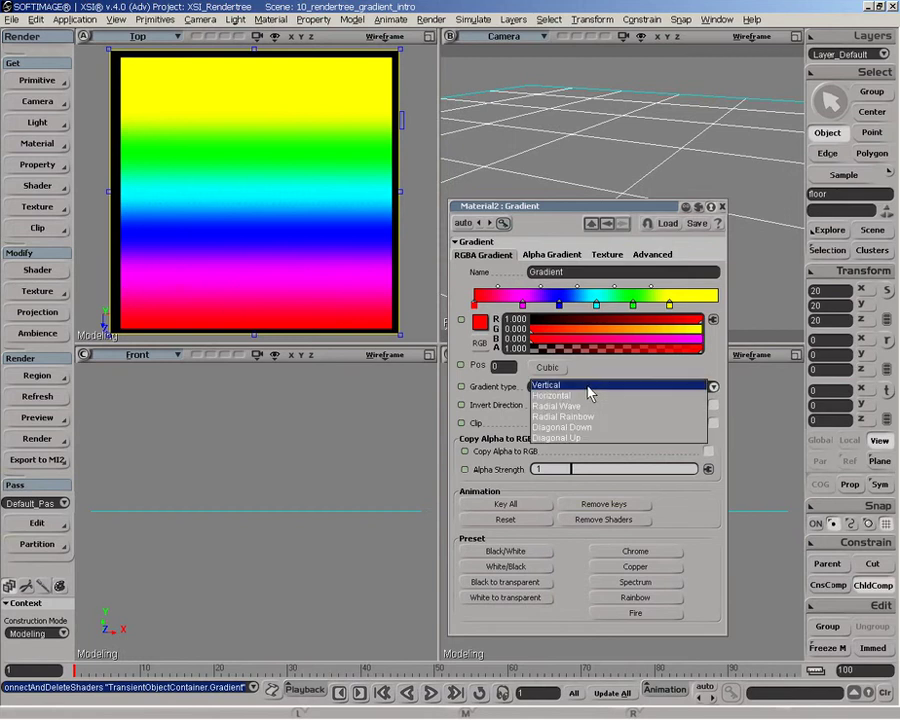
left_click(590, 395)
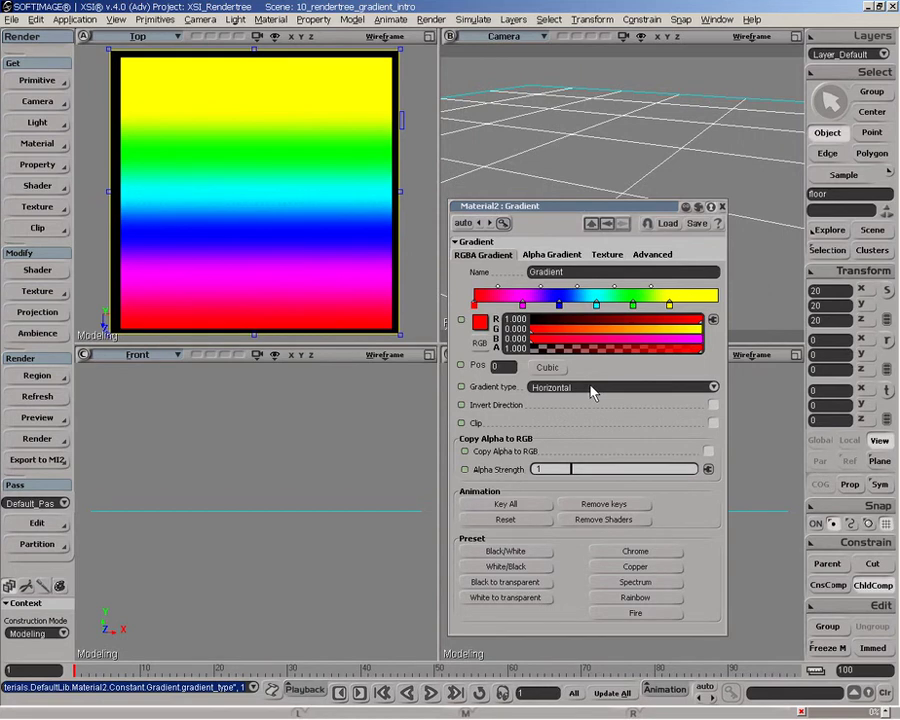
left_click(593, 390)
left_click(594, 372)
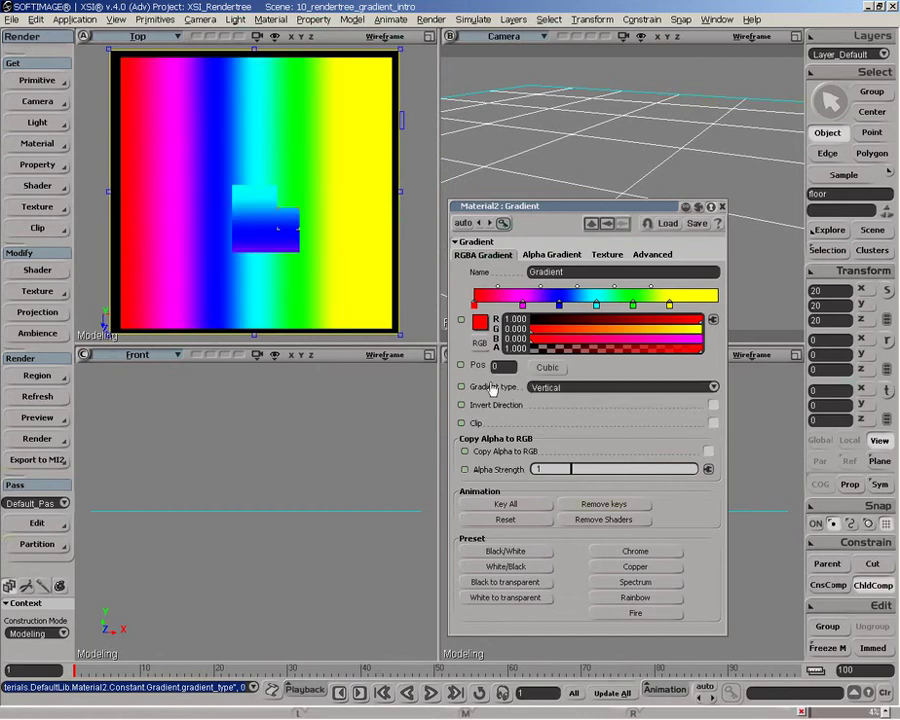
- Set the render region's color clipping to Raw in its active effects options and close the options
left_click(40, 377)
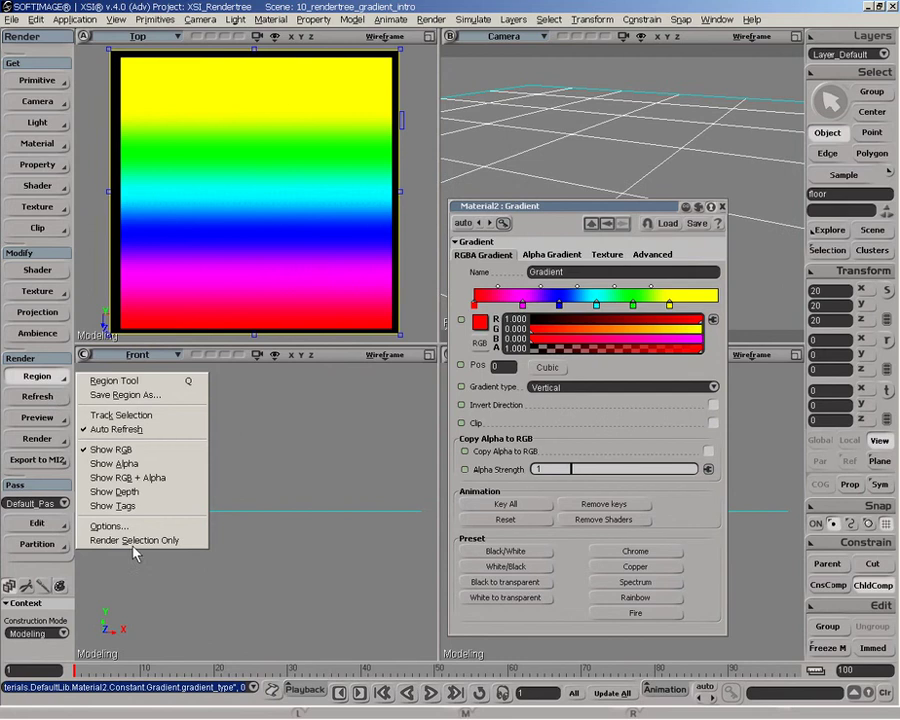
left_click(110, 526)
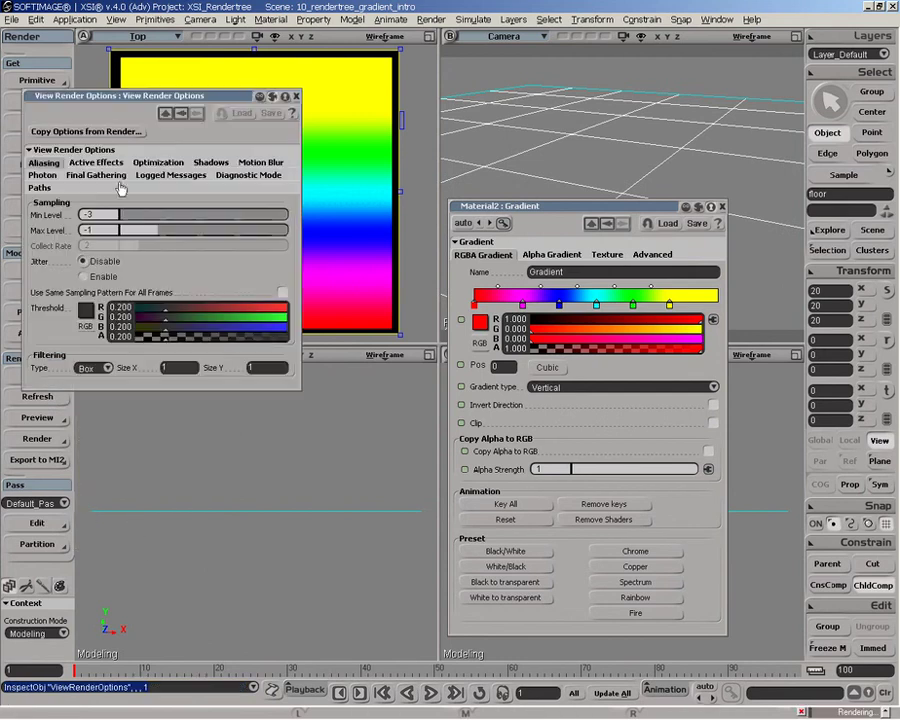
left_click_drag(190, 96, 238, 99)
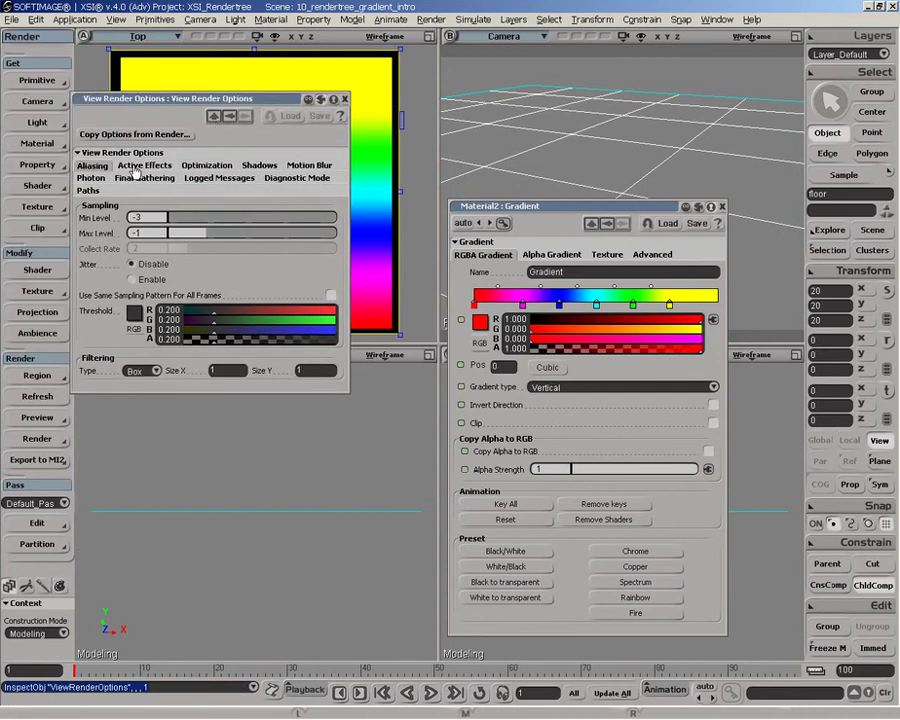
left_click(145, 165)
left_click(168, 264)
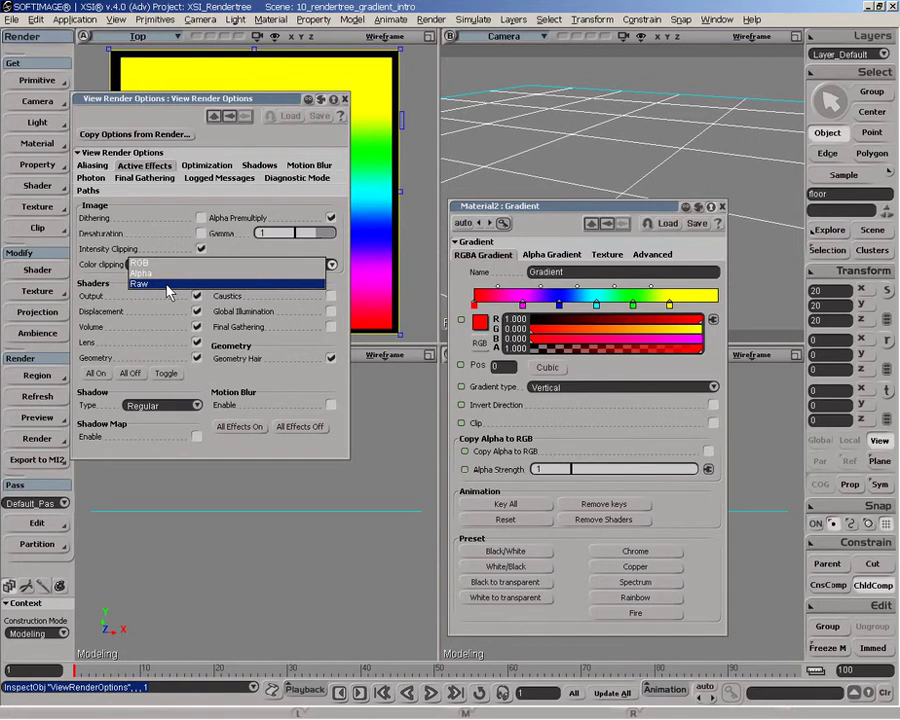
left_click(168, 285)
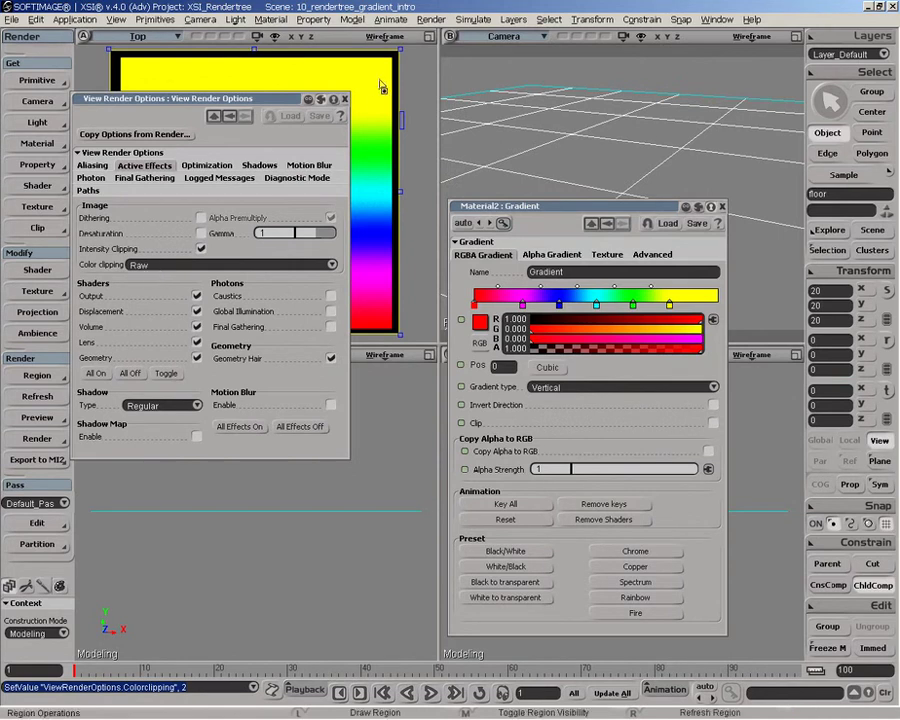
left_click(344, 99)
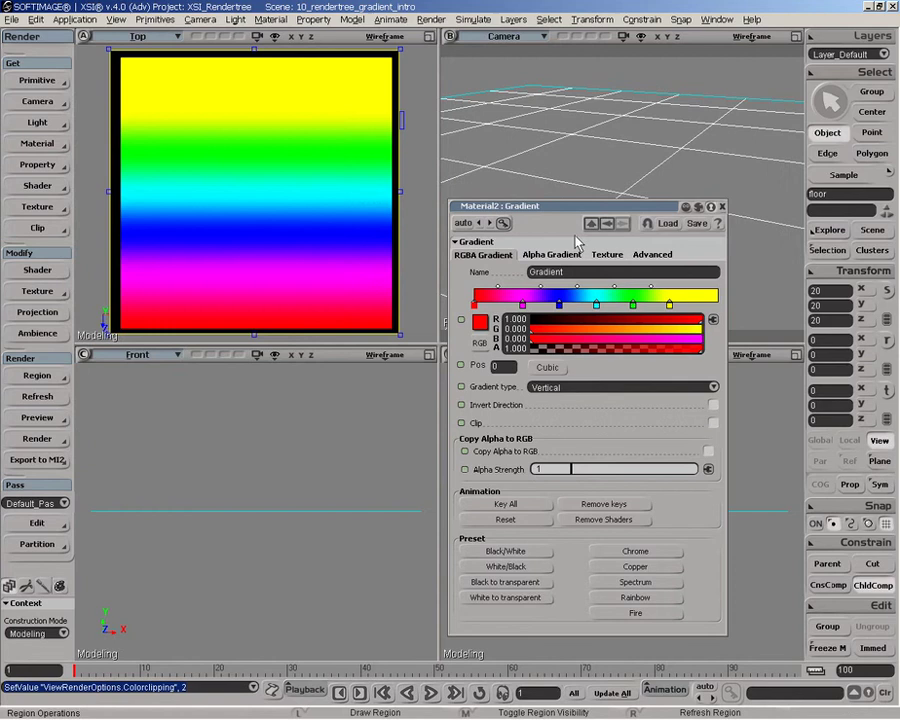
- Reopen the render tree, connect the Gradient directly to Material2's Surface input, and place the Constant node below that connection
left_click(722, 206)
key("7")
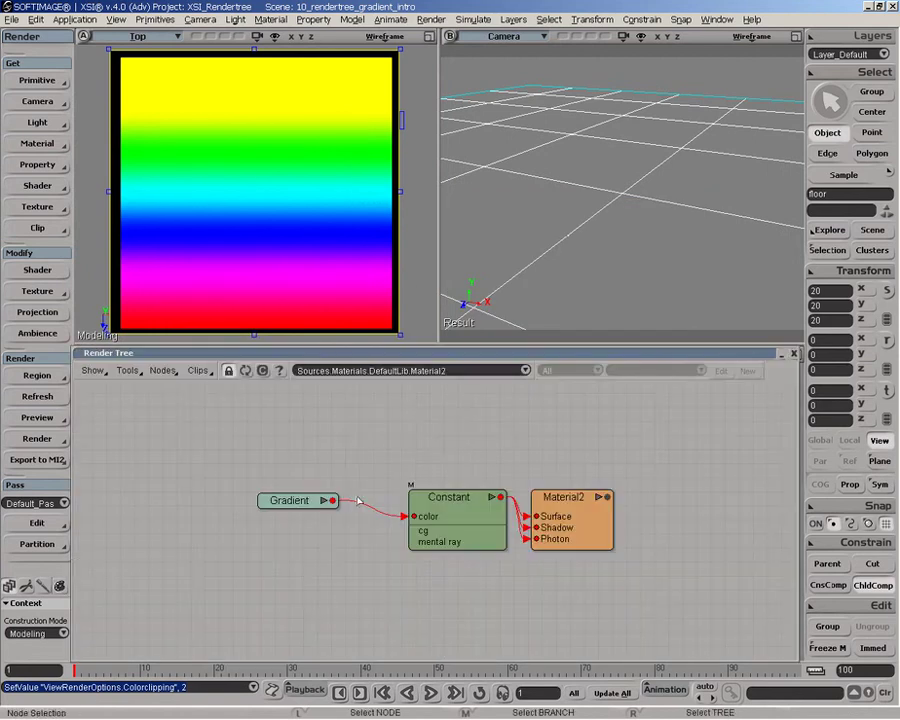
left_click_drag(499, 497, 577, 520)
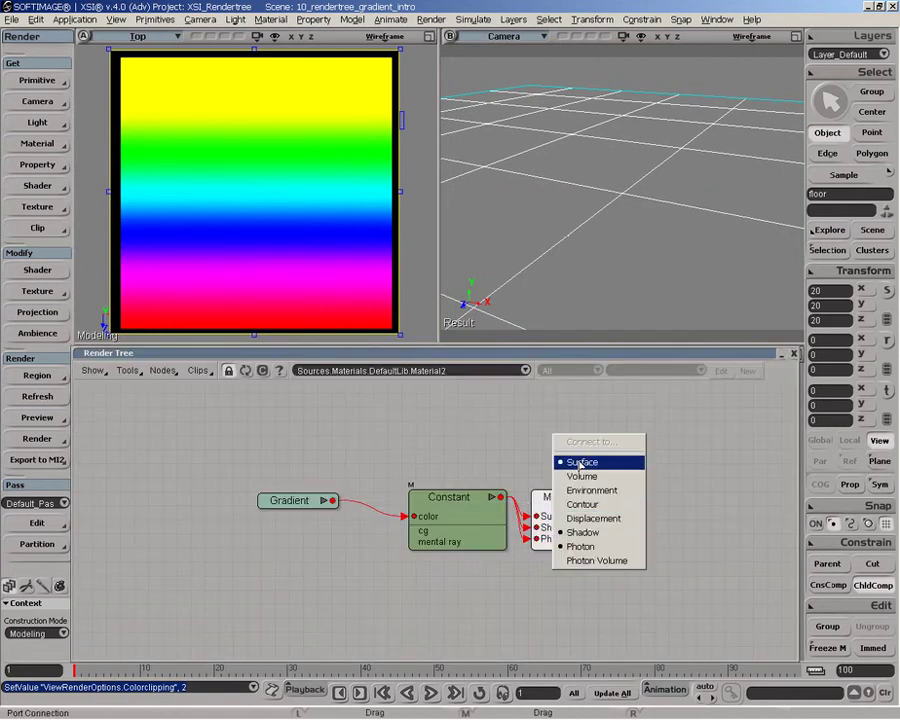
left_click(582, 462)
left_click_drag(450, 498, 429, 541)
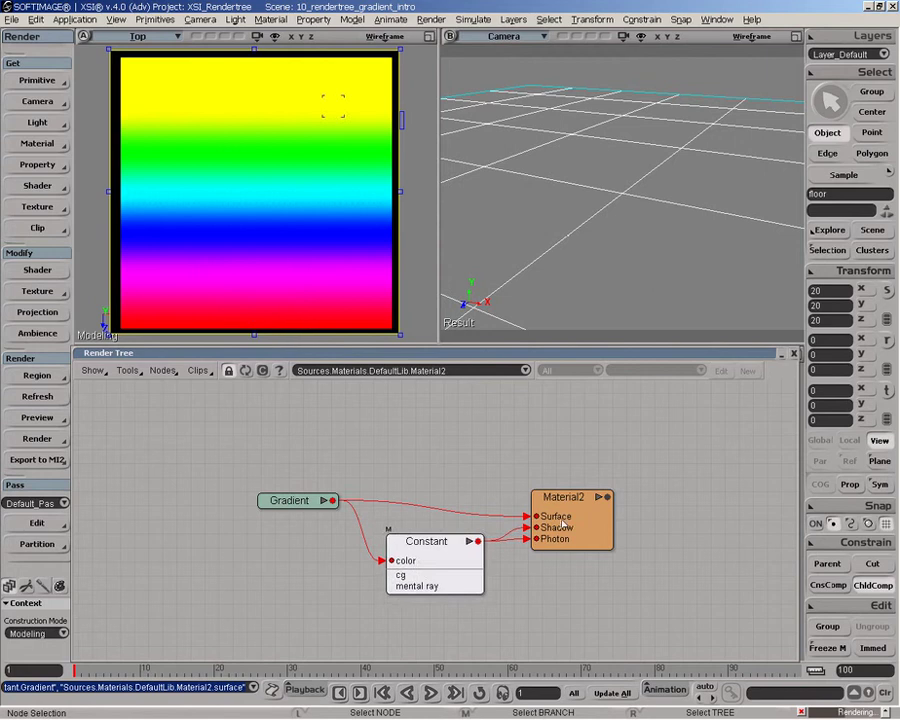
left_click(427, 545)
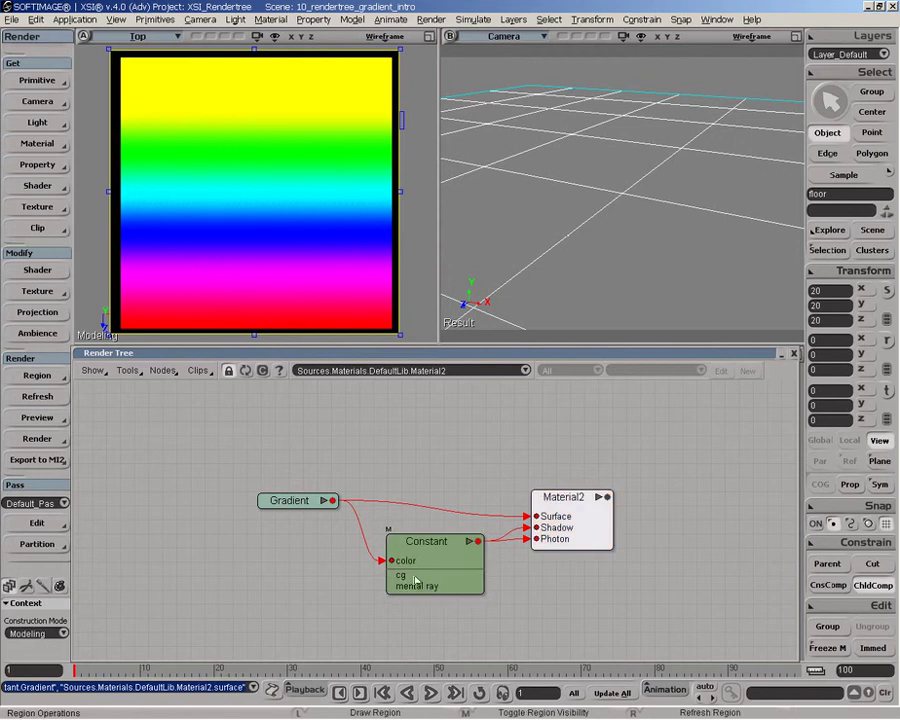
- Open the Gradient node's properties and add a yellow color marker at about position 0.92
double_click(283, 503)
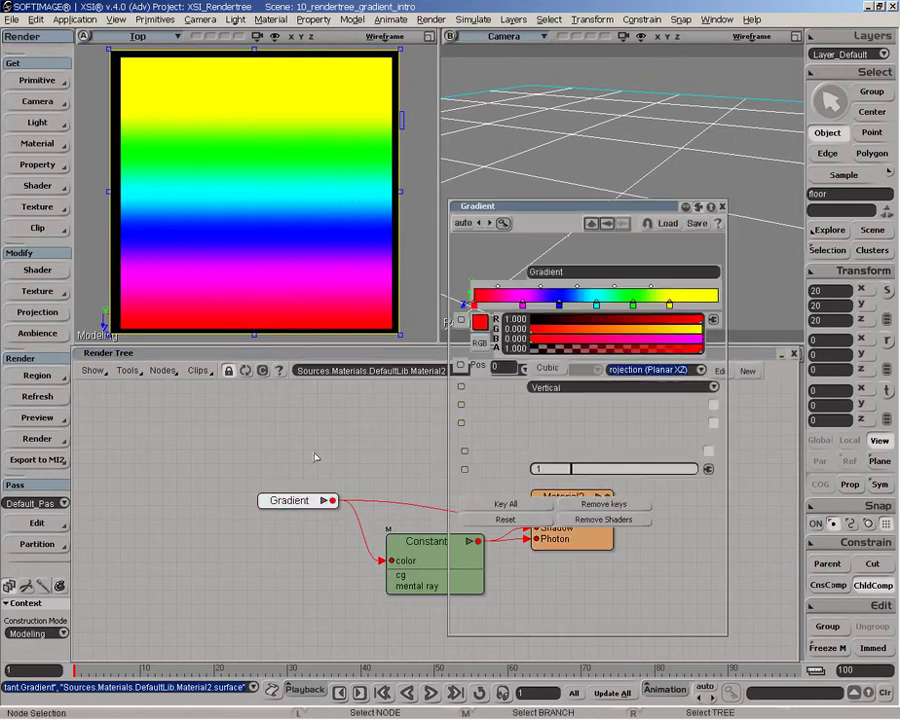
left_click_drag(580, 206, 604, 69)
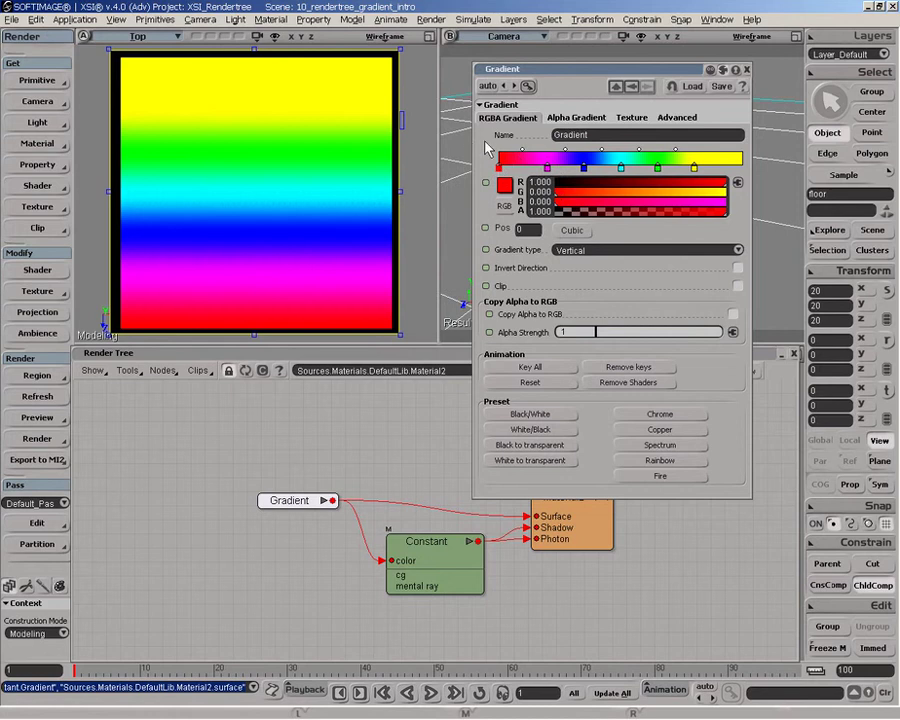
left_click(723, 167)
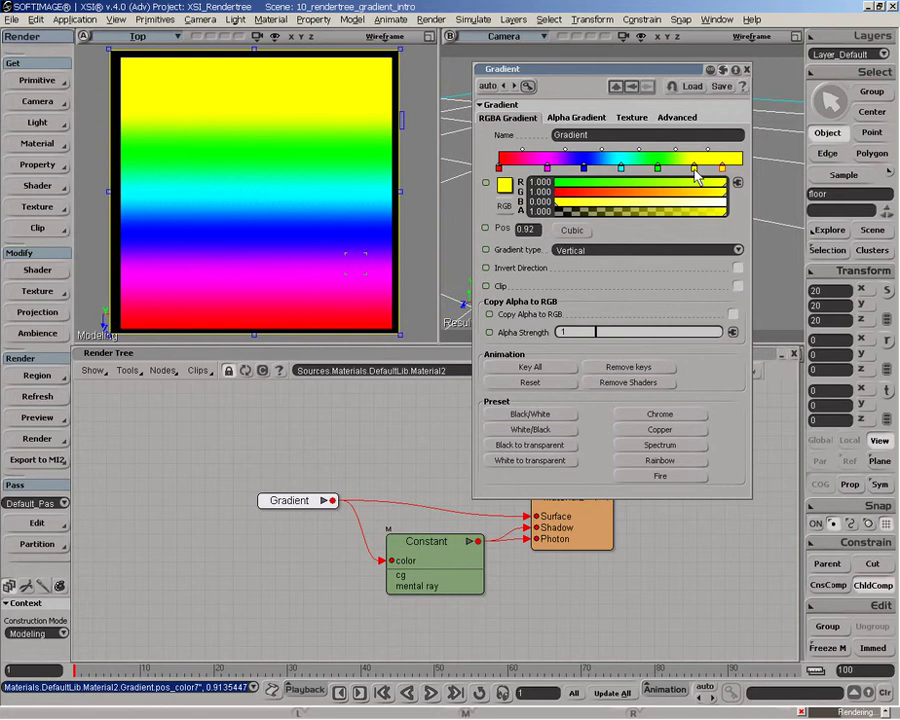
- Delete the cyan and green color markers from the RGBA gradient
left_click(657, 169)
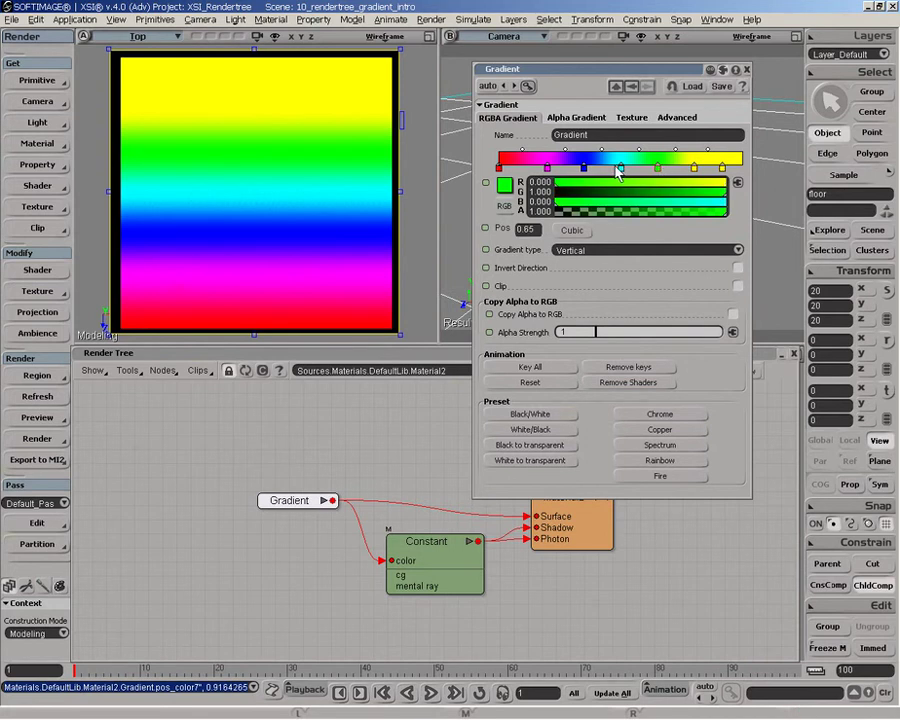
left_click(621, 171)
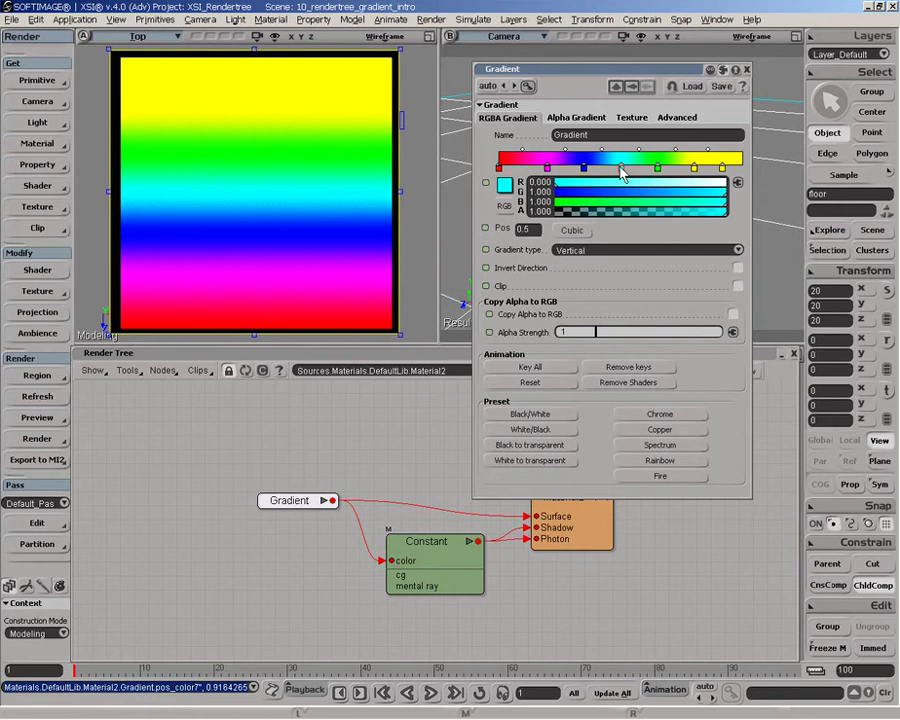
left_click(658, 170)
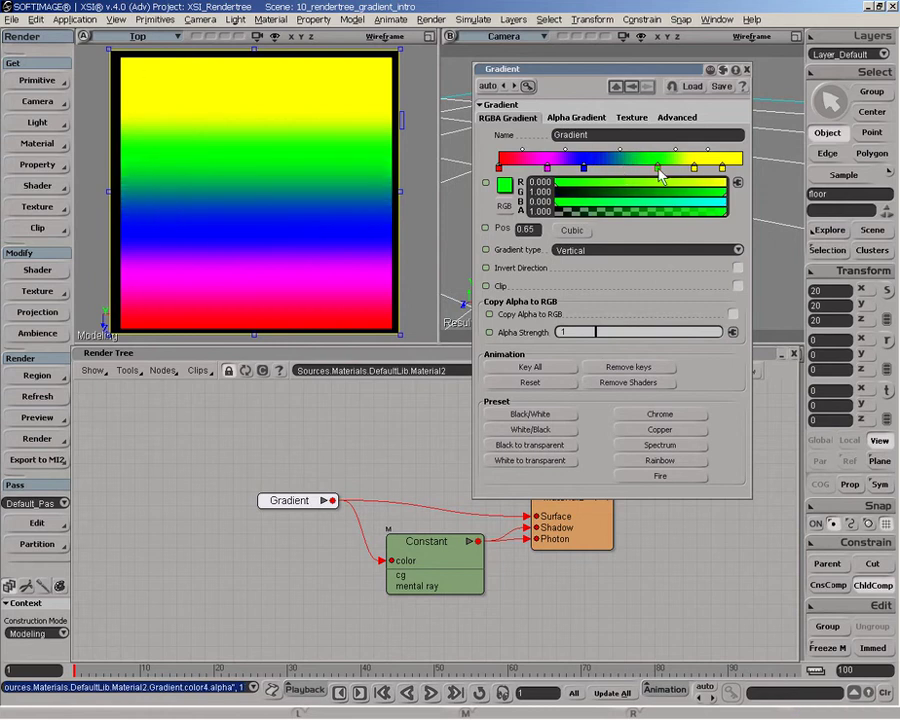
right_click(660, 175)
left_click(670, 177)
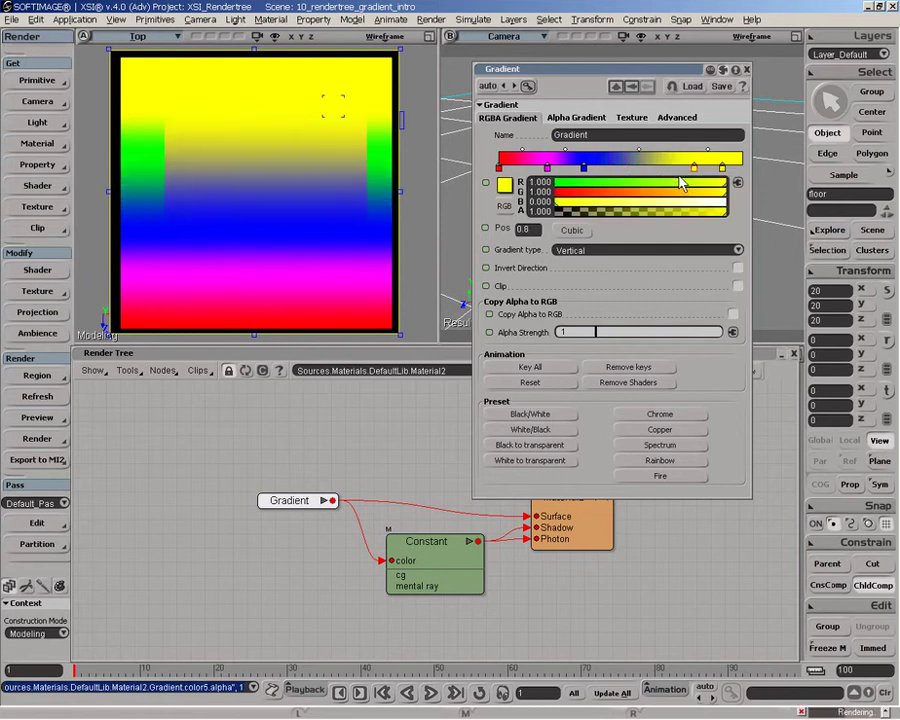
- Move the inner yellow marker to about 0.64 and set the blue marker's position to 0.5
left_click_drag(697, 170, 655, 170)
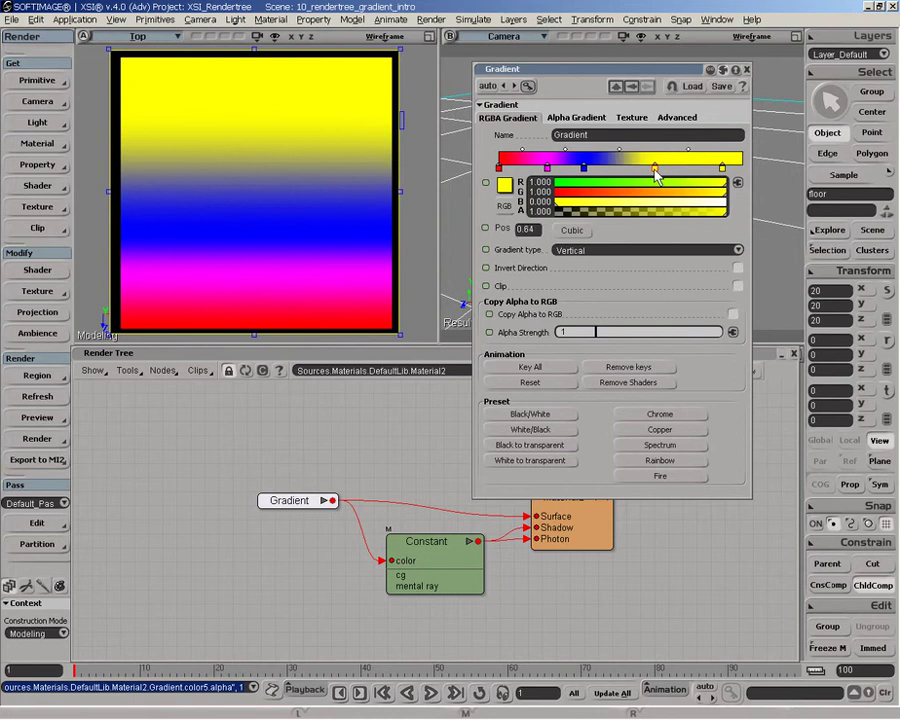
left_click_drag(583, 169, 598, 169)
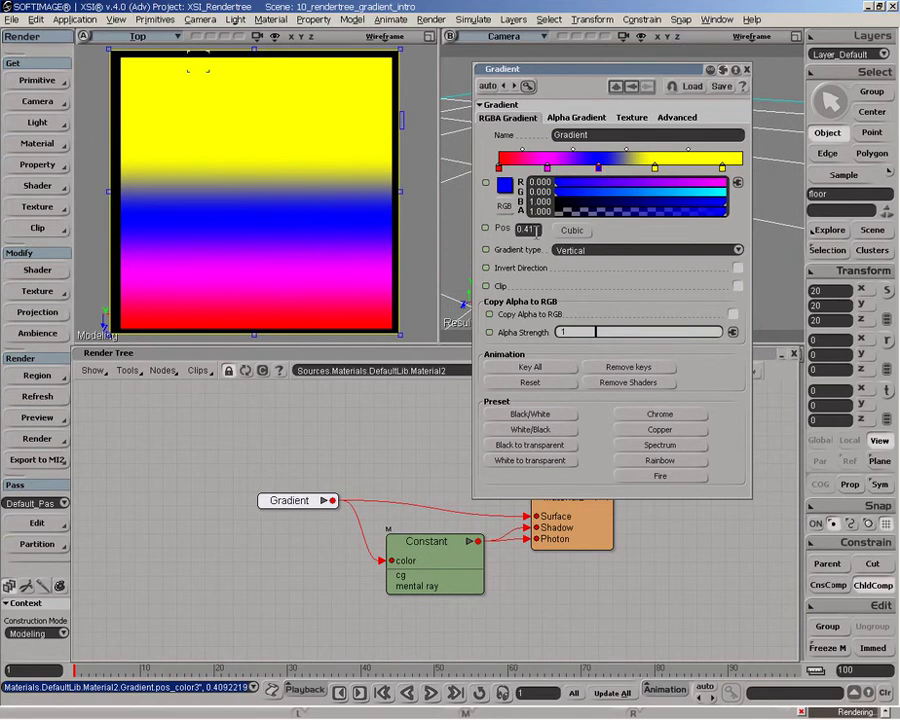
double_click(530, 229)
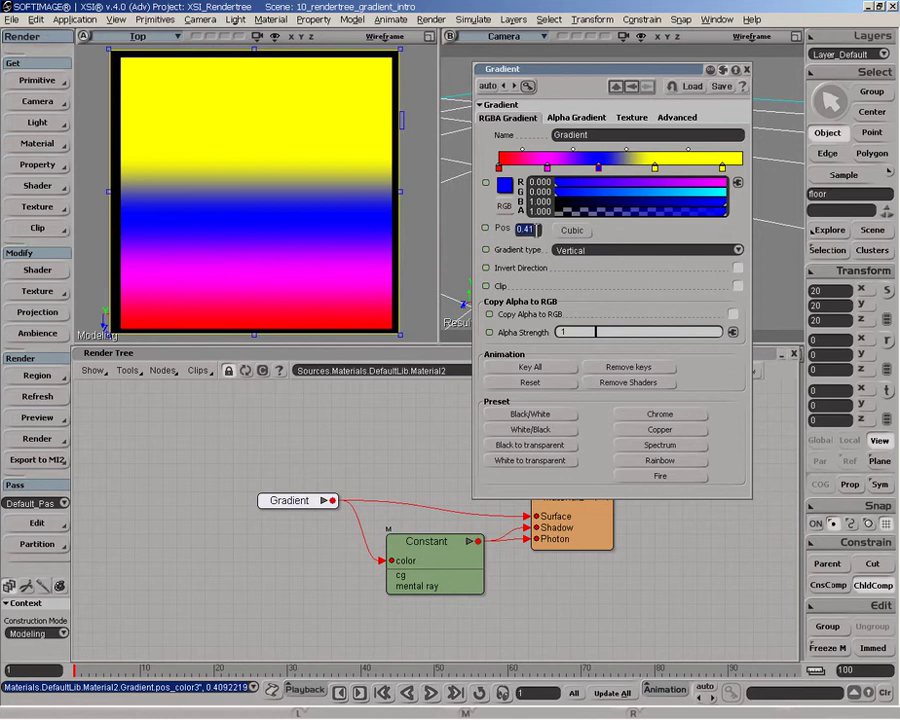
type("0.5")
key("Return")
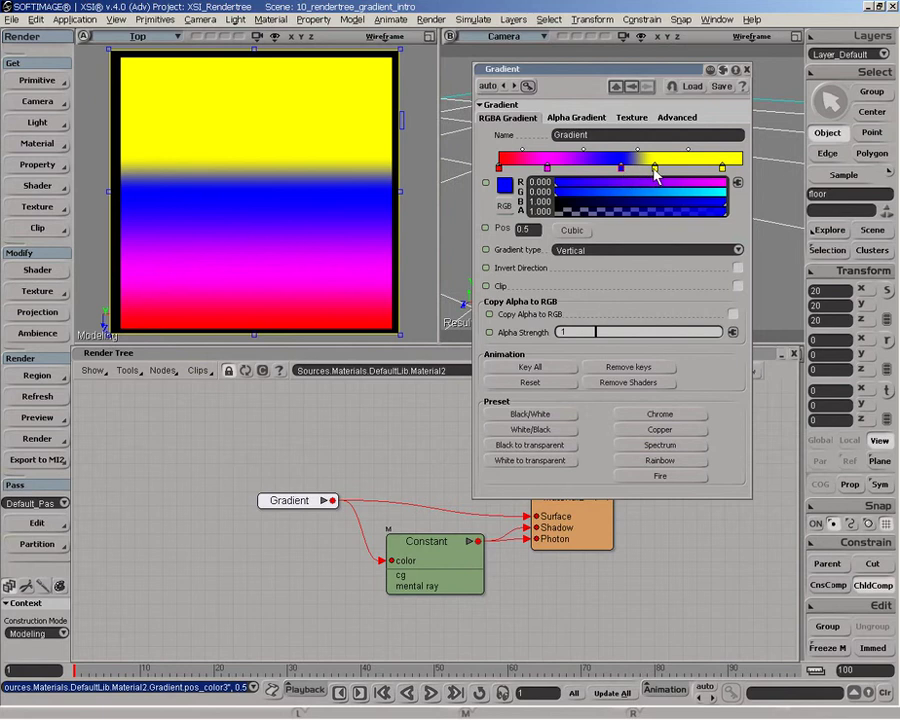
- Turn the inner yellow marker orange with green 0.276 at position 0.75, and compare Linear interpolation before restoring Cubic
left_click_drag(655, 168, 602, 197)
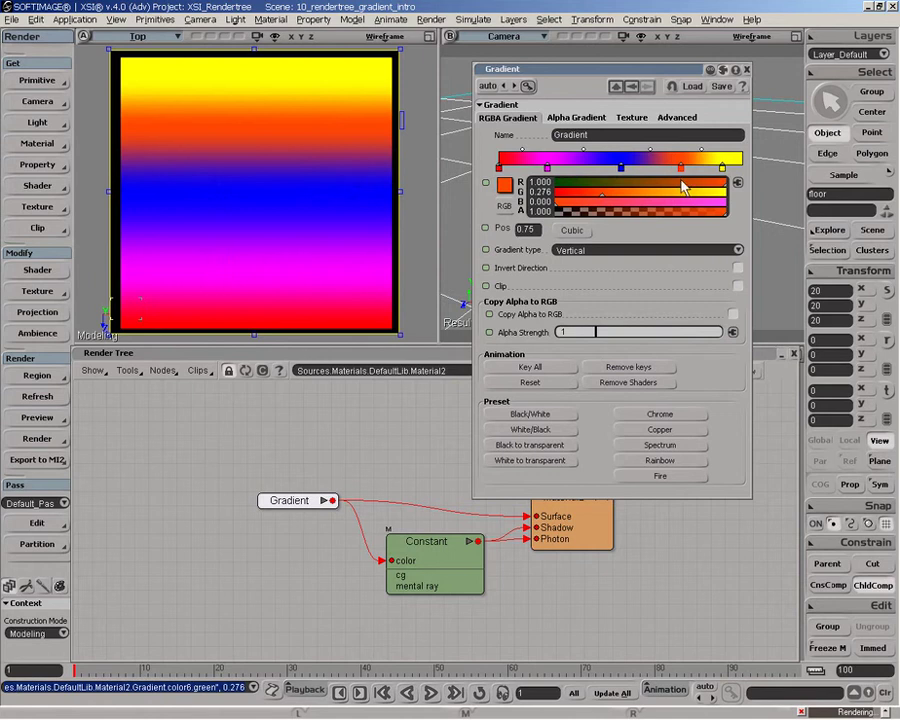
left_click(572, 231)
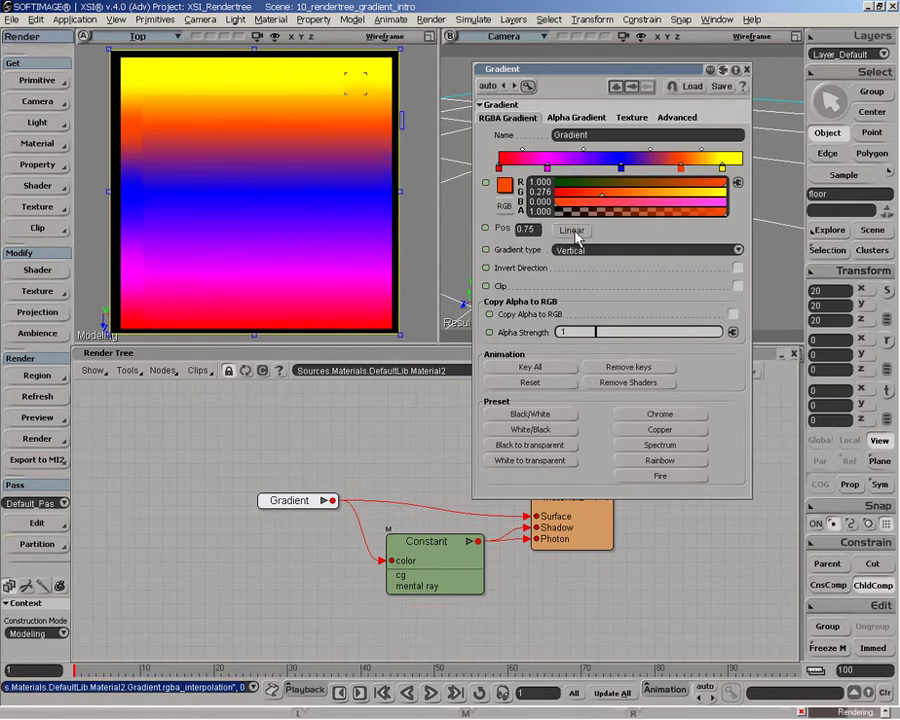
left_click(575, 234)
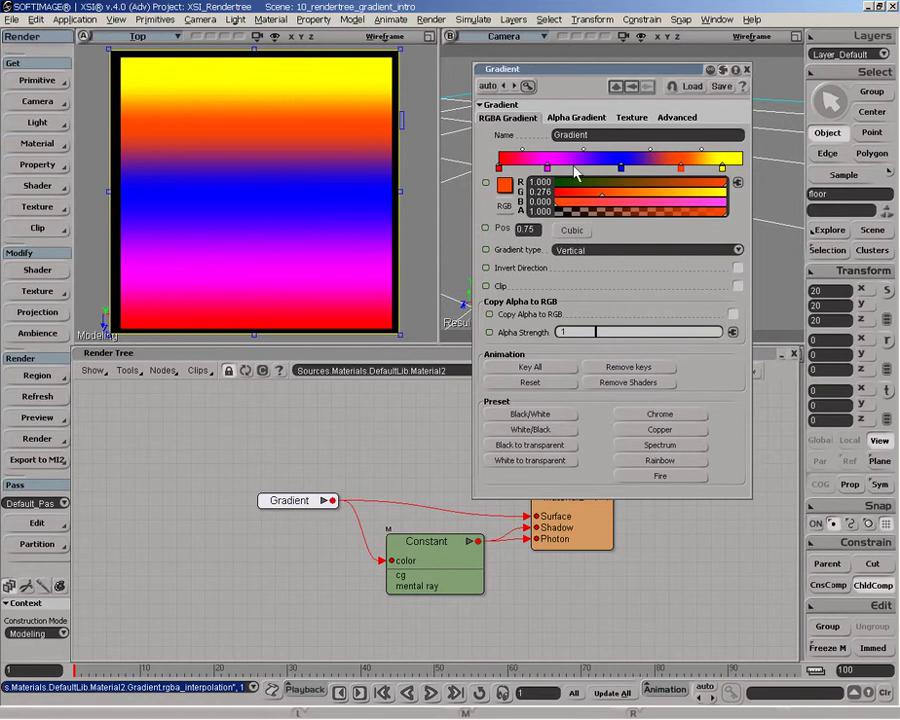
- Shift the magenta and blue markers slightly closer together, and try their midpoint at about 0.93, 0.1 and 0.56
left_click_drag(548, 167, 557, 167)
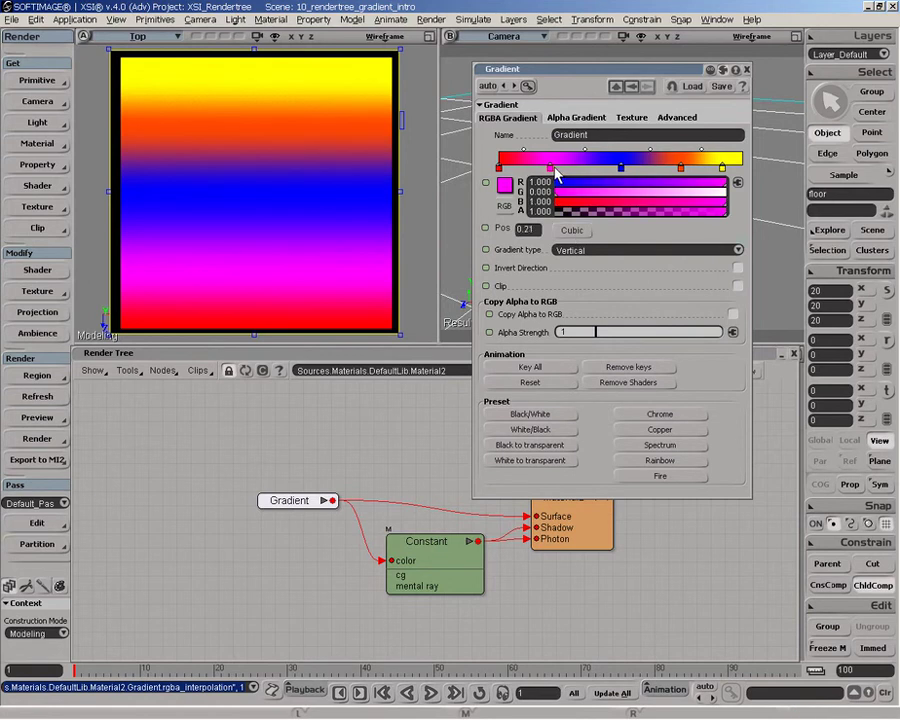
left_click(620, 167)
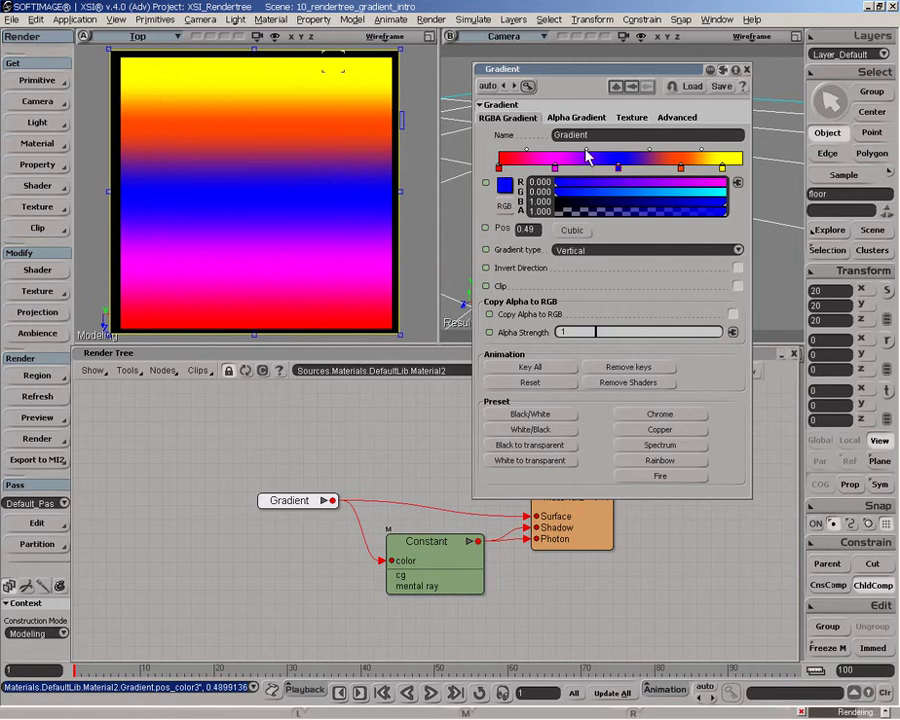
left_click_drag(588, 152, 617, 155)
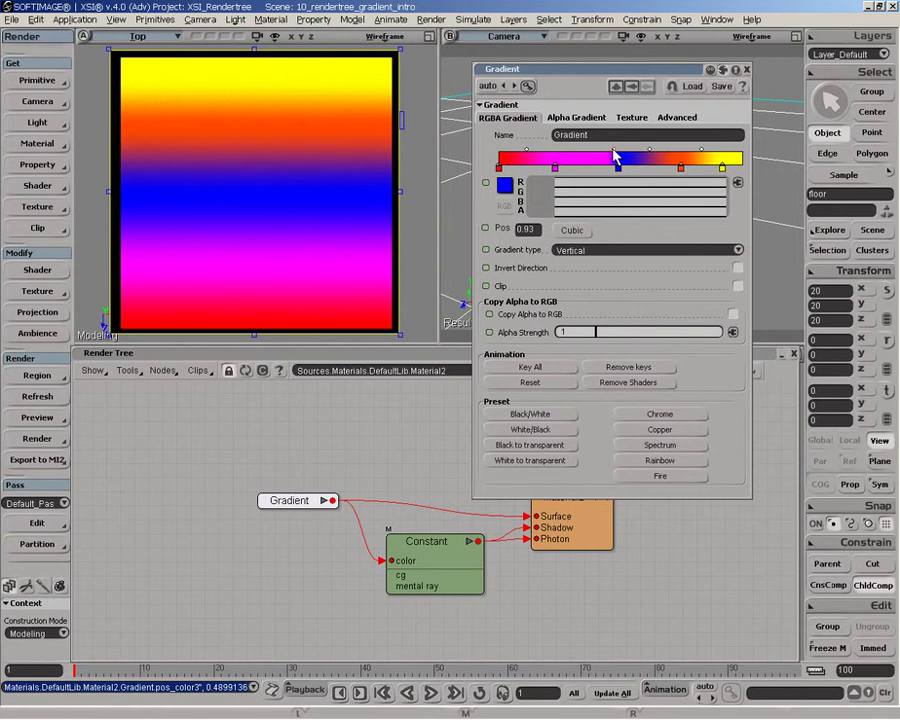
left_click_drag(614, 155, 563, 157)
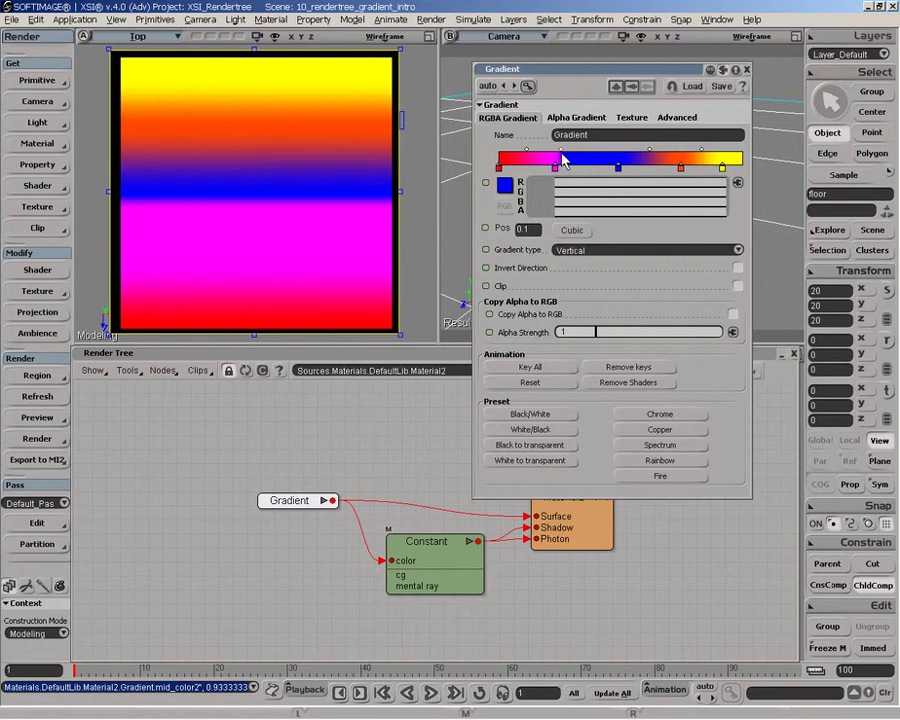
left_click_drag(563, 157, 592, 157)
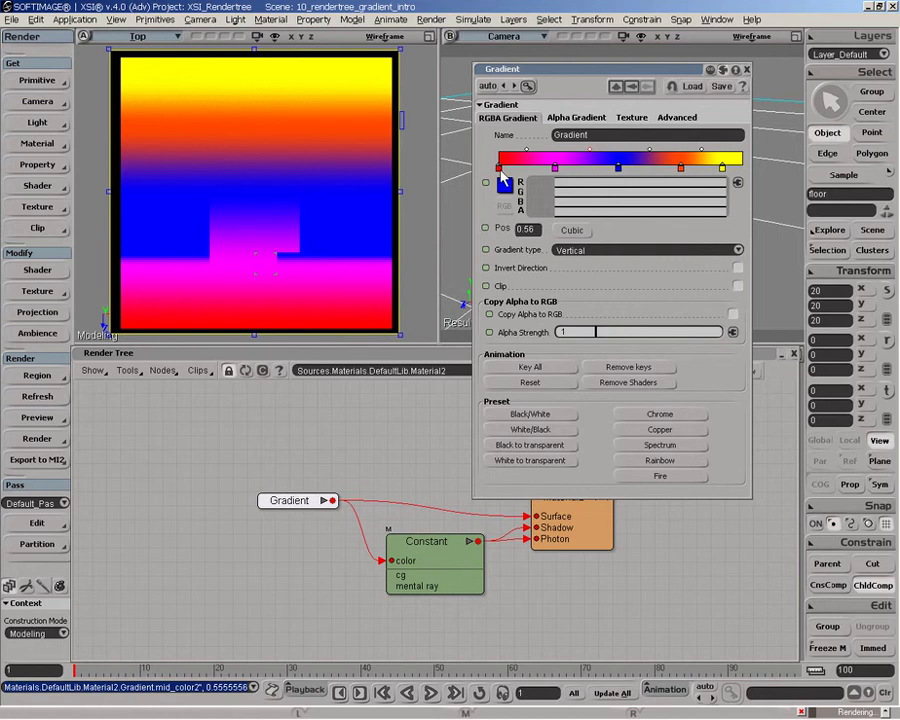
- Move the blue marker to about 0.44 and set the midpoint between magenta and blue to 0.5
left_click_drag(620, 173, 600, 165)
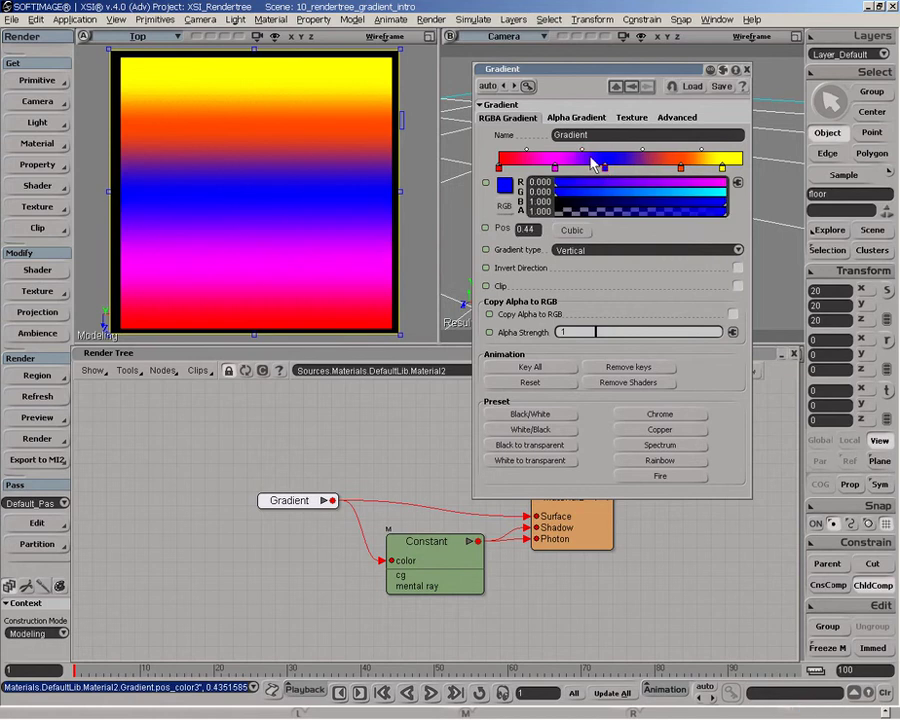
double_click(536, 229)
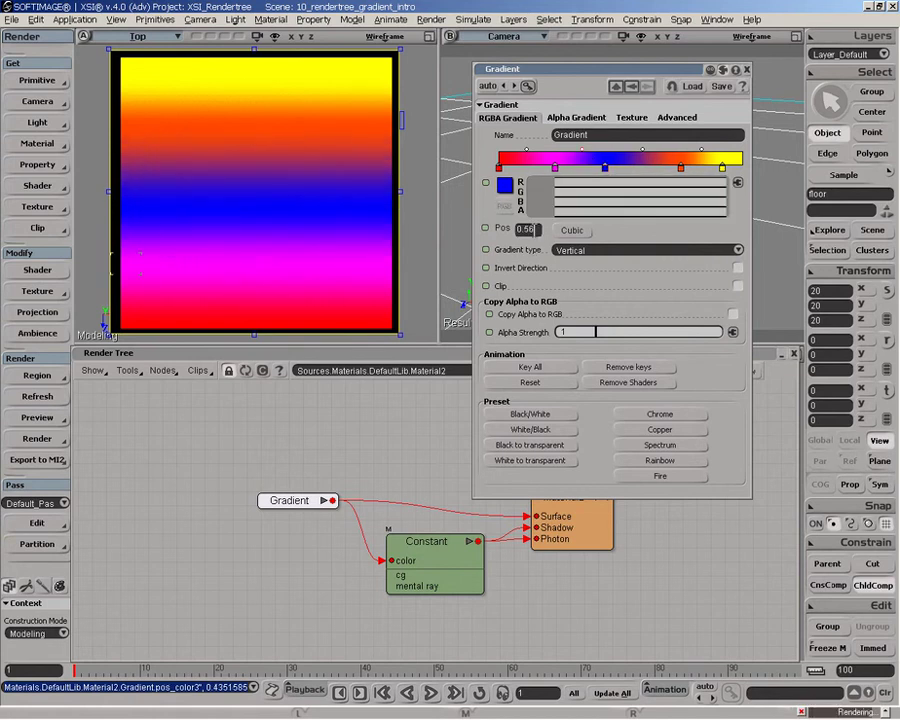
type("0.5")
key("Return")
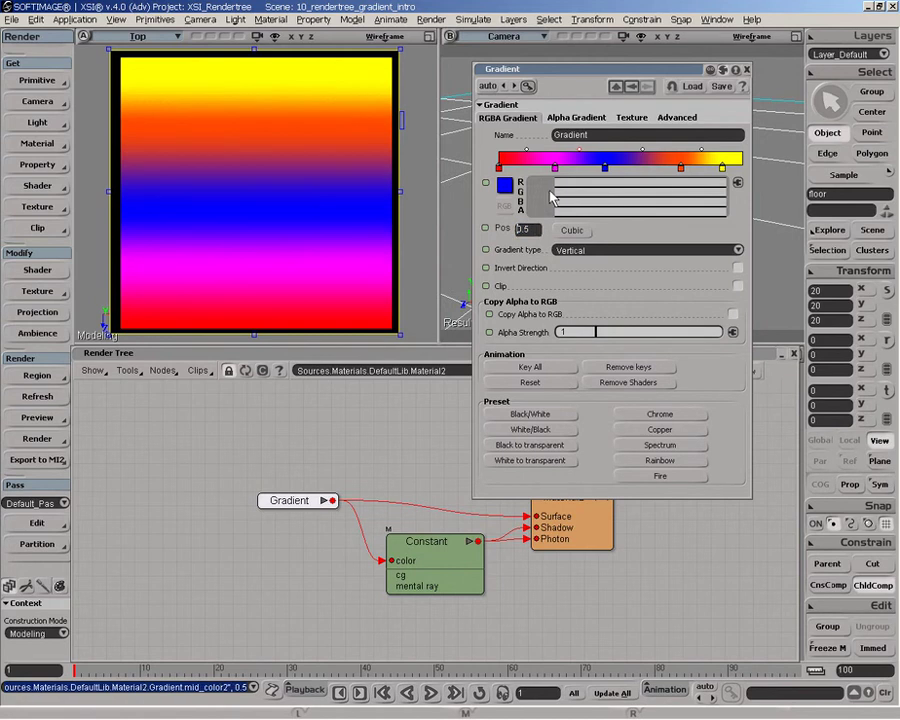
- Try the blue marker at about 0.62, bring it back to about 0.45, and slide the magenta-blue midpoint to about 0.96
left_click(606, 168)
mouse_move(608, 172)
left_mouse_down()
mouse_move(669, 170)
mouse_move(619, 170)
mouse_move(652, 170)
left_mouse_up()
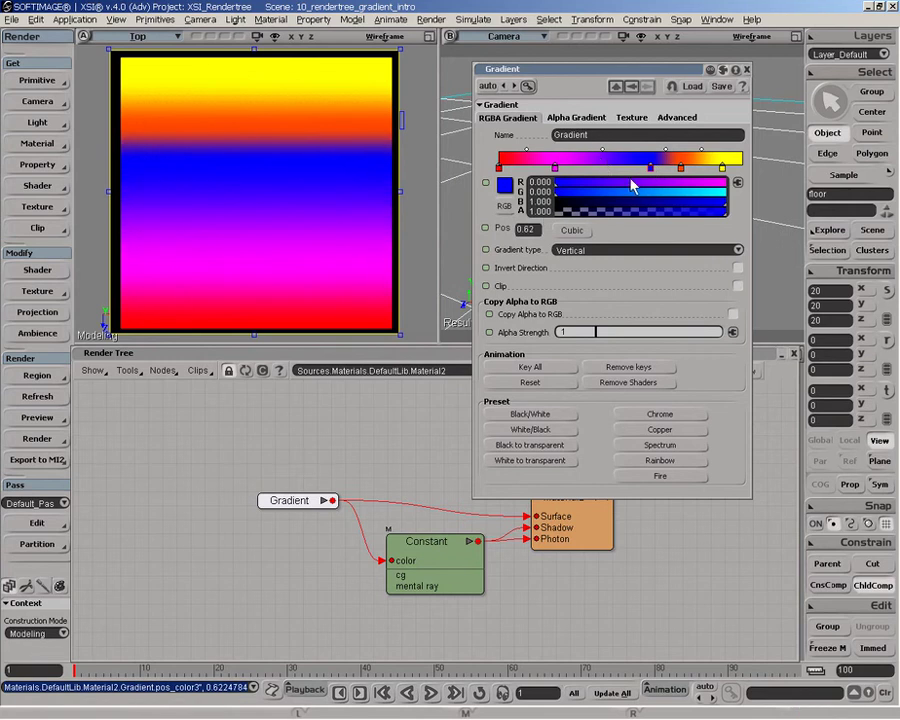
left_click(603, 152)
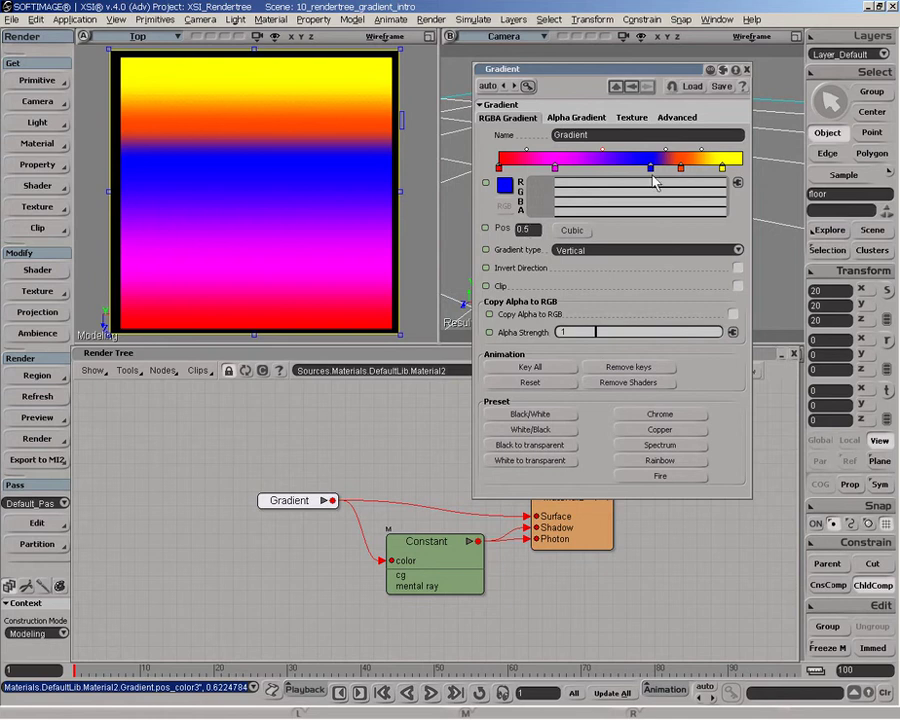
left_click(609, 167)
left_click_drag(583, 149, 599, 151)
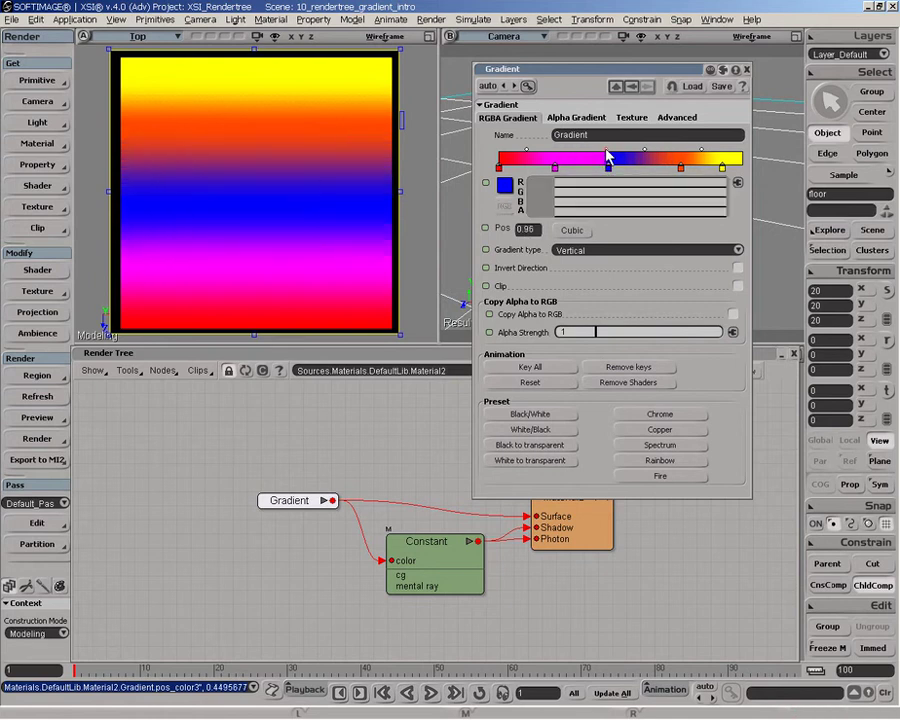
- Move the blue marker to about 0.5 and set the magenta-blue midpoint to about 0.44
left_click(607, 167)
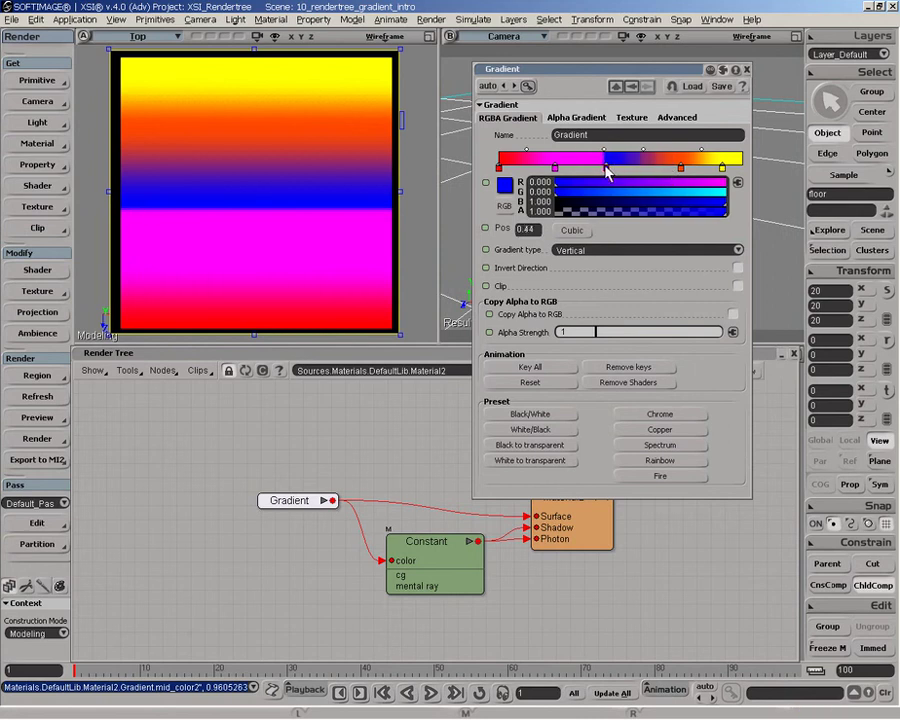
mouse_move(607, 168)
left_mouse_down()
mouse_move(583, 171)
mouse_move(645, 170)
mouse_move(597, 170)
mouse_move(622, 172)
left_mouse_up()
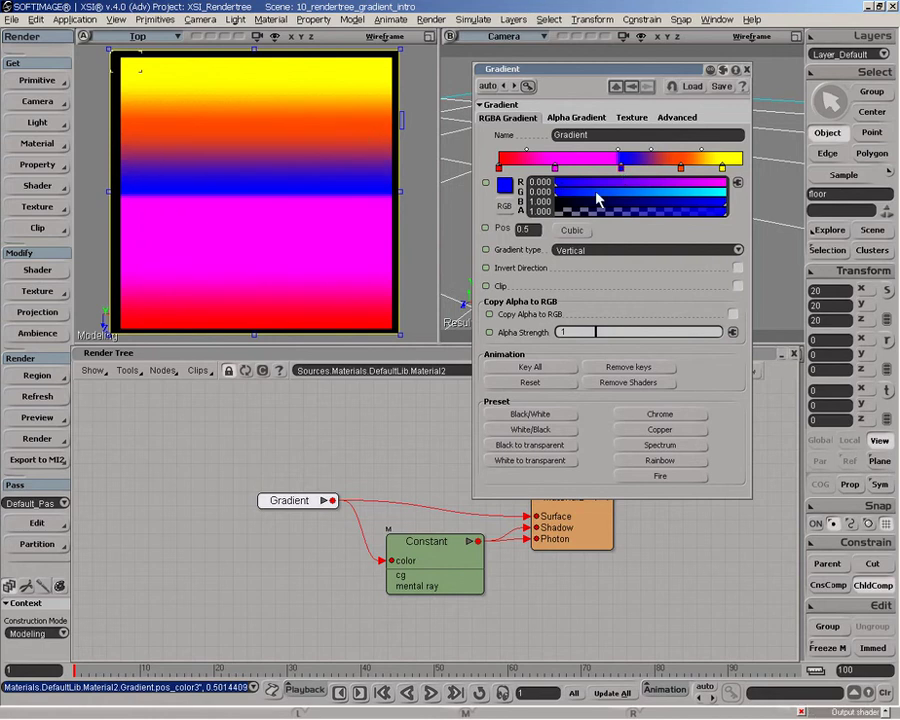
left_click_drag(618, 151, 586, 156)
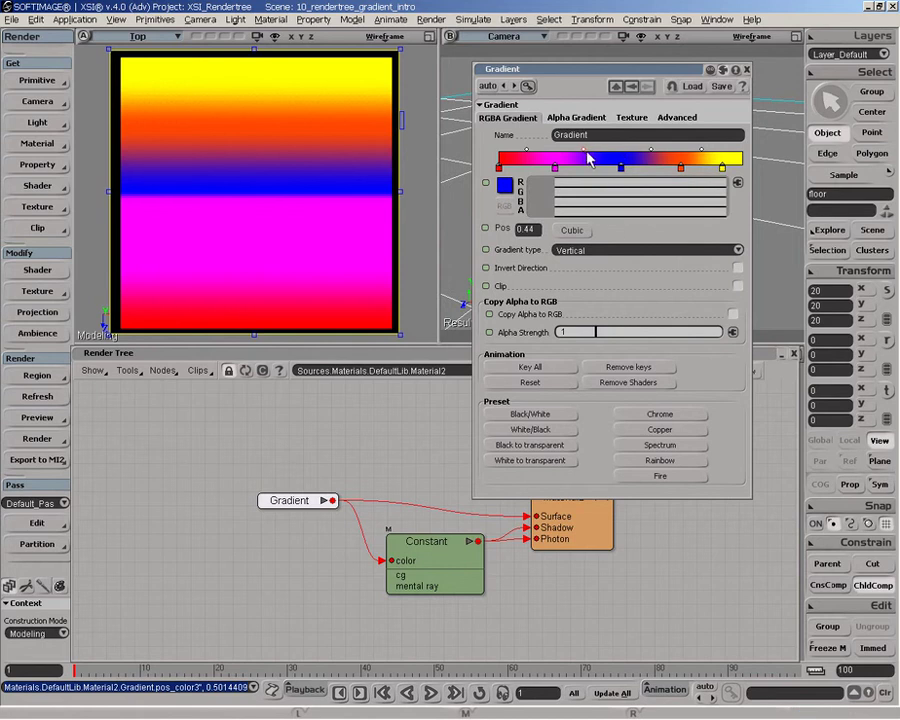
left_click(622, 169)
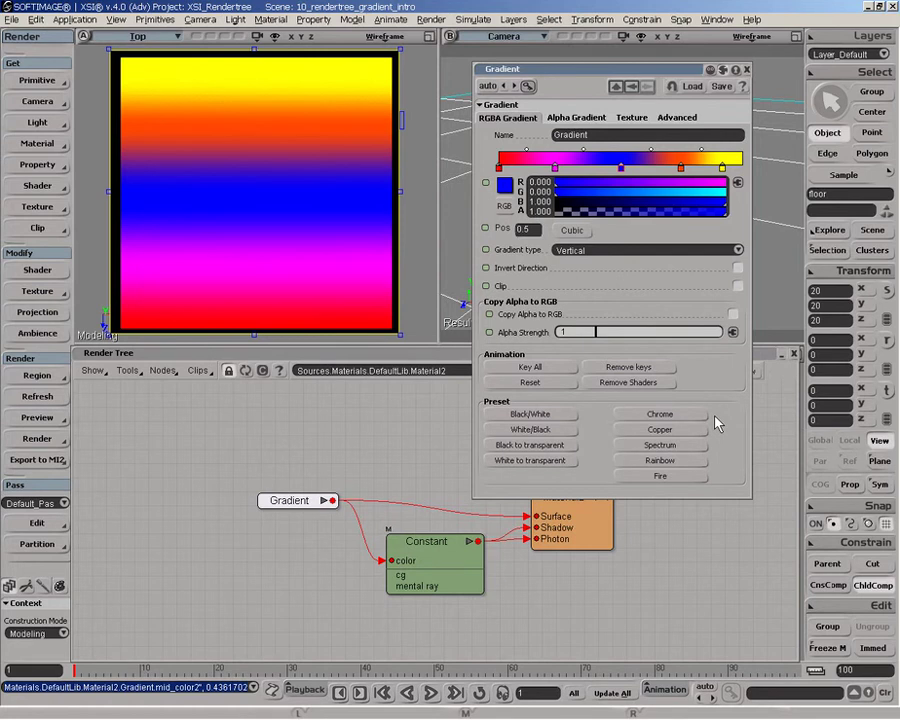
- Apply the Black/White preset, move the black marker to about 0.26, and try the white marker at about 0.4 and 0.65
left_click(530, 414)
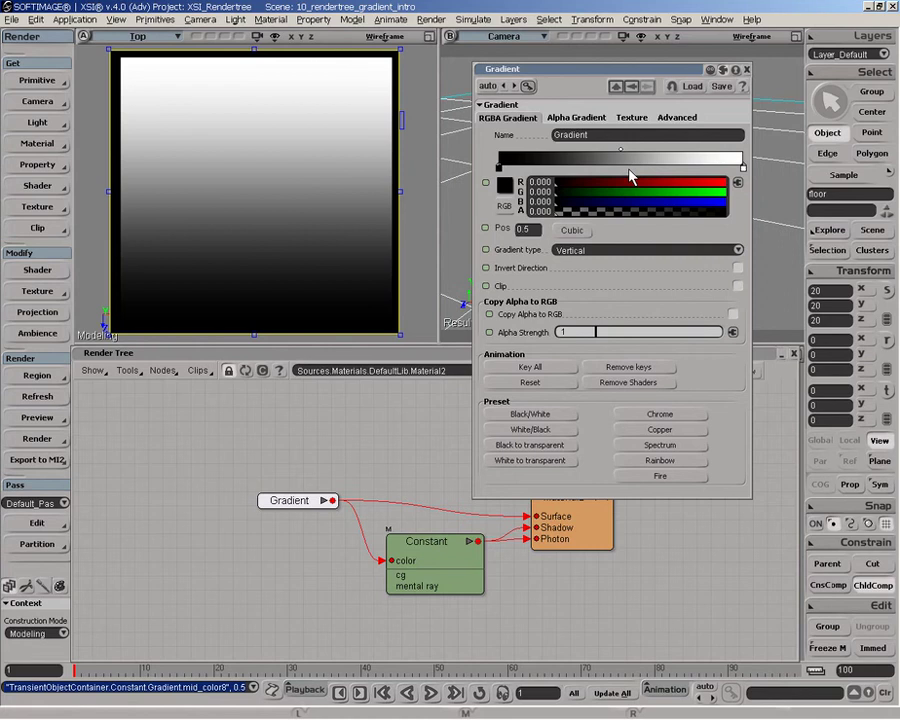
left_click_drag(742, 167, 597, 168)
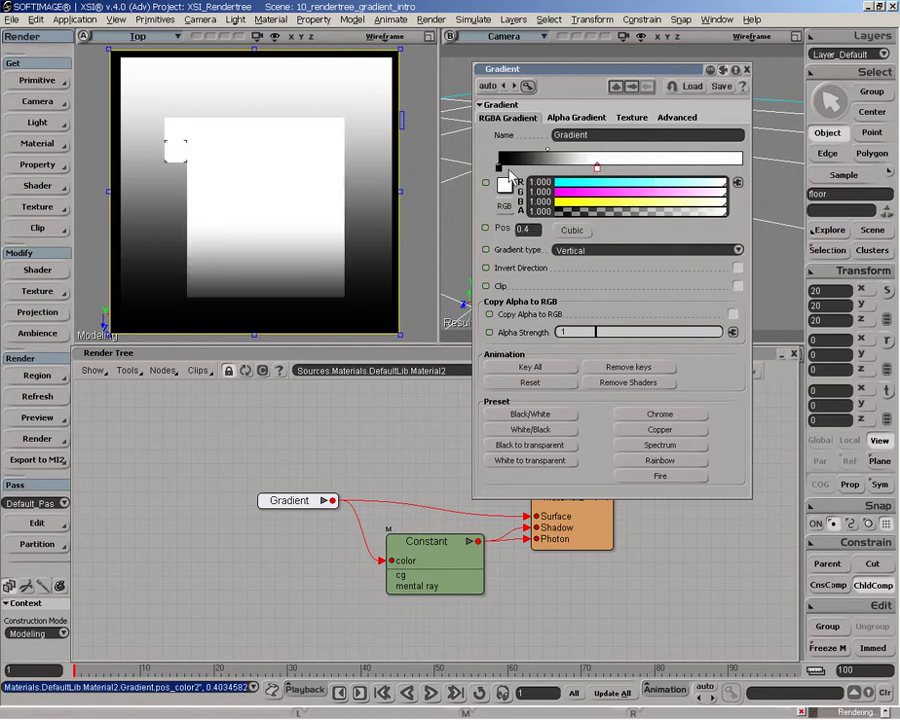
left_click_drag(499, 168, 561, 168)
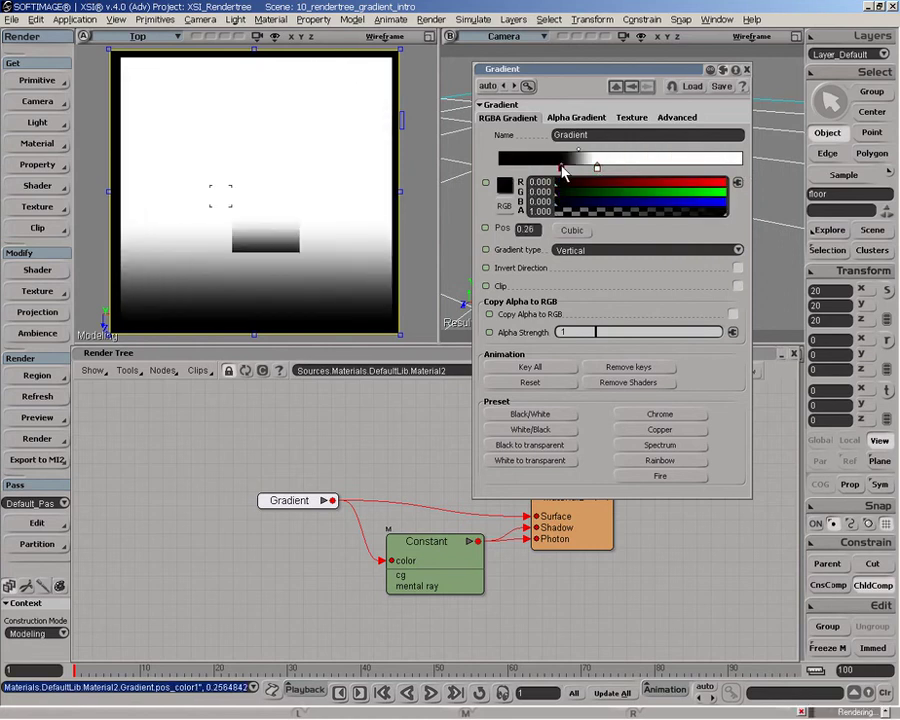
left_click(596, 168)
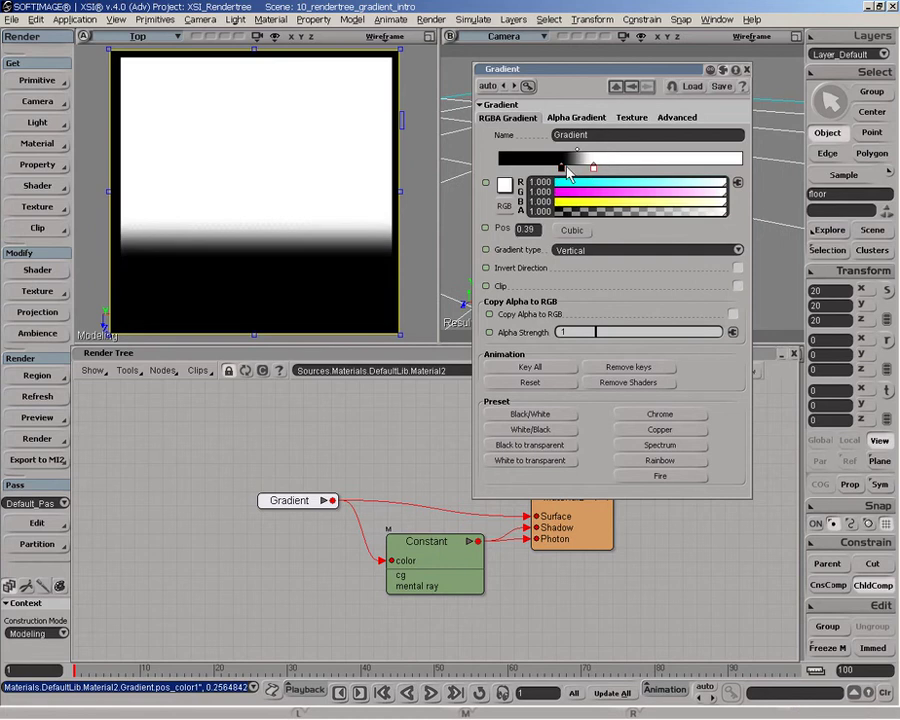
left_click_drag(594, 168, 658, 168)
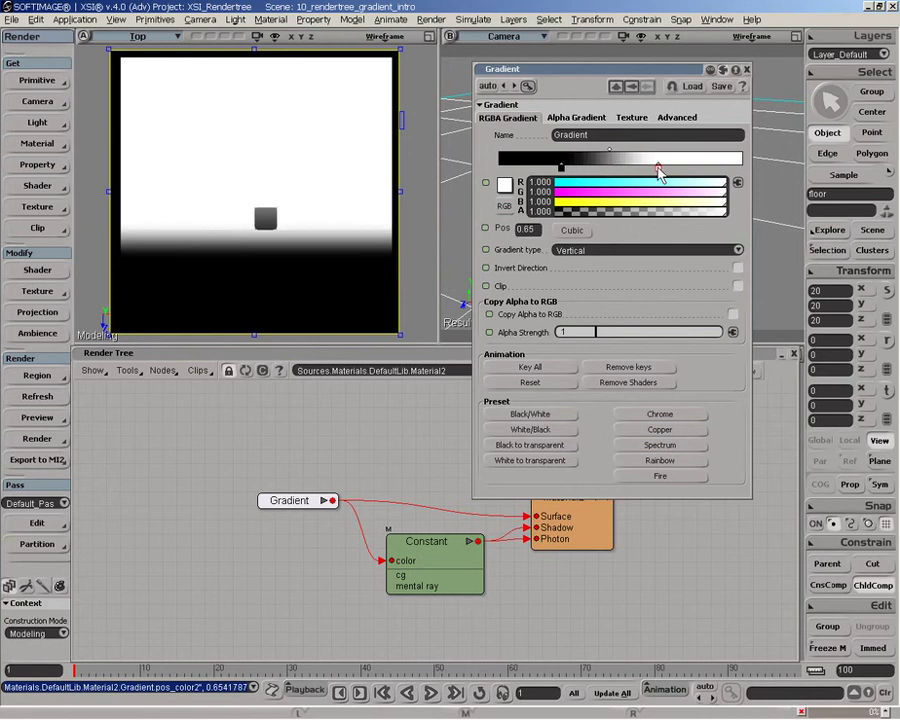
- Add a gray marker at about 0.46 between the black and white markers, and delete it again
left_click(596, 168)
left_click_drag(600, 168, 612, 168)
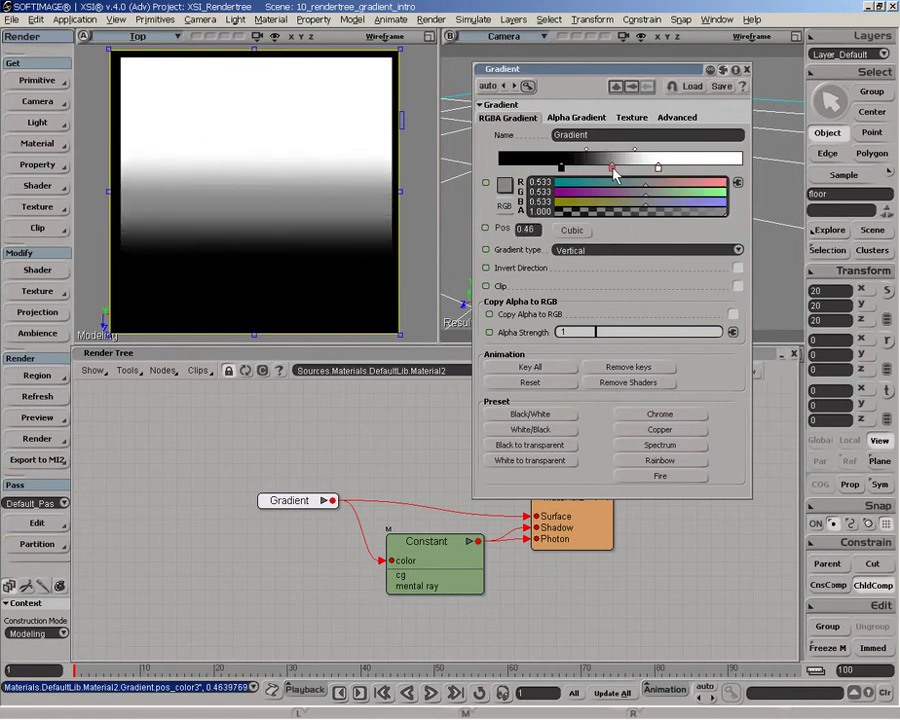
double_click(527, 228)
type("1")
key("Return")
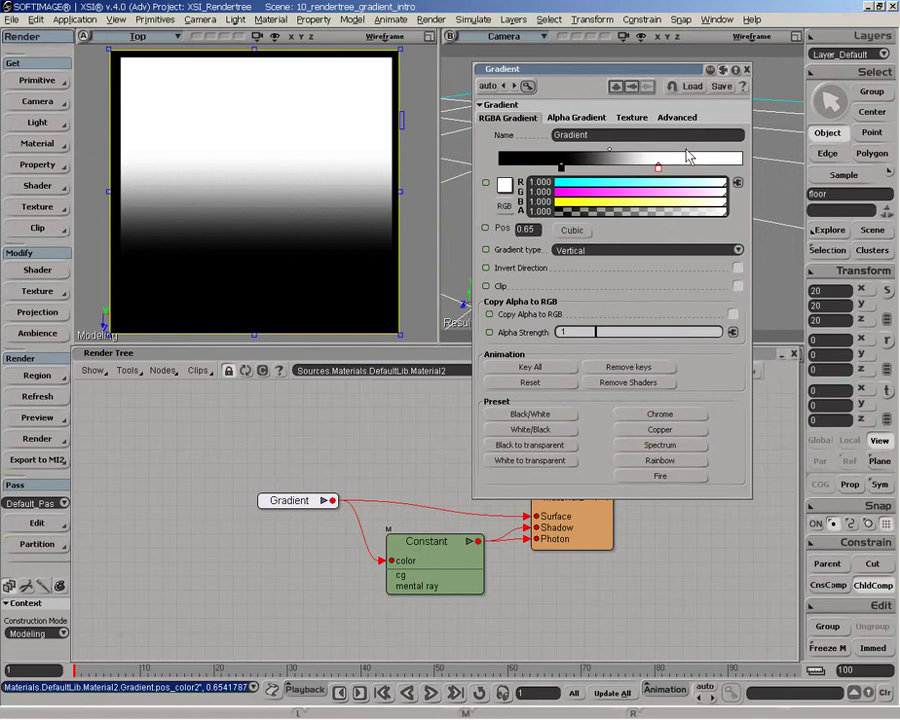
- Return the white marker to position 1 and the black marker to 0, and key all gradient parameters at frame 1
left_click_drag(660, 169, 741, 169)
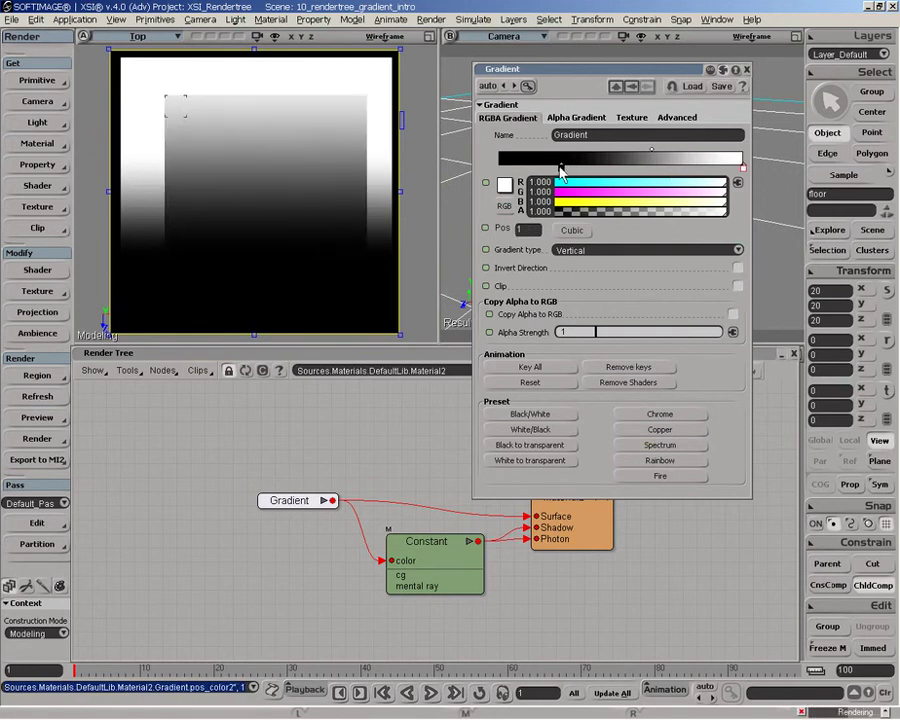
left_click_drag(561, 169, 492, 170)
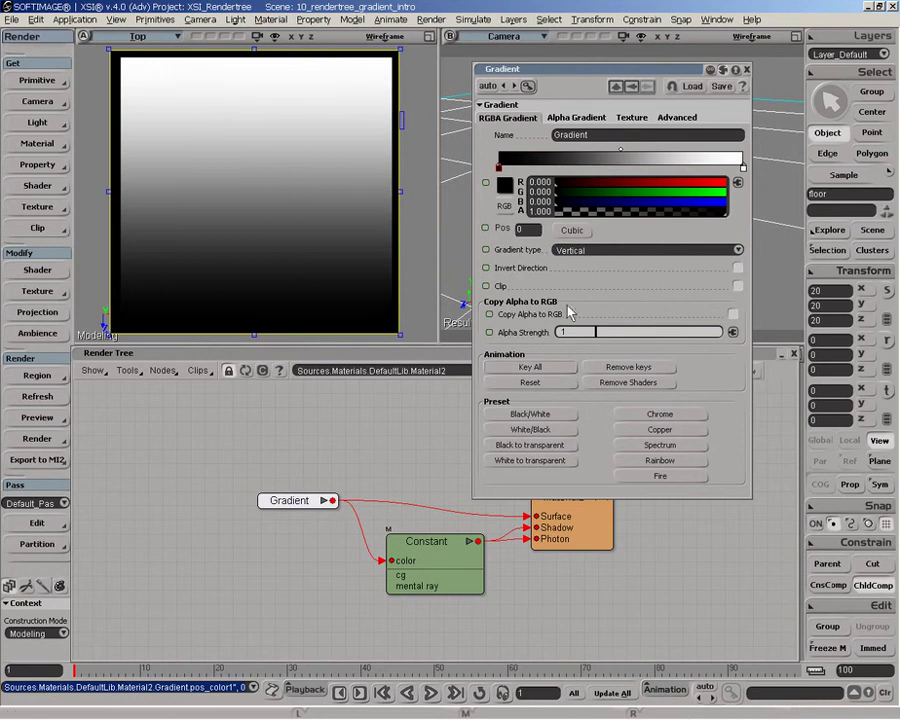
left_click(531, 367)
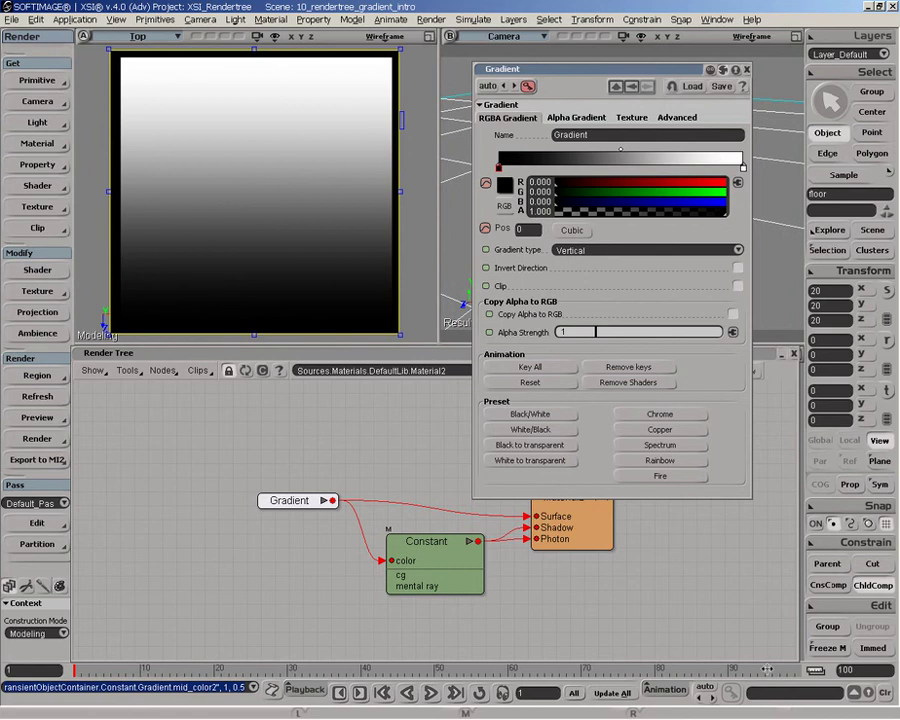
- At frame 100, bring the white marker close to the black marker at about 0.14, and key all gradient parameters
left_click(799, 667)
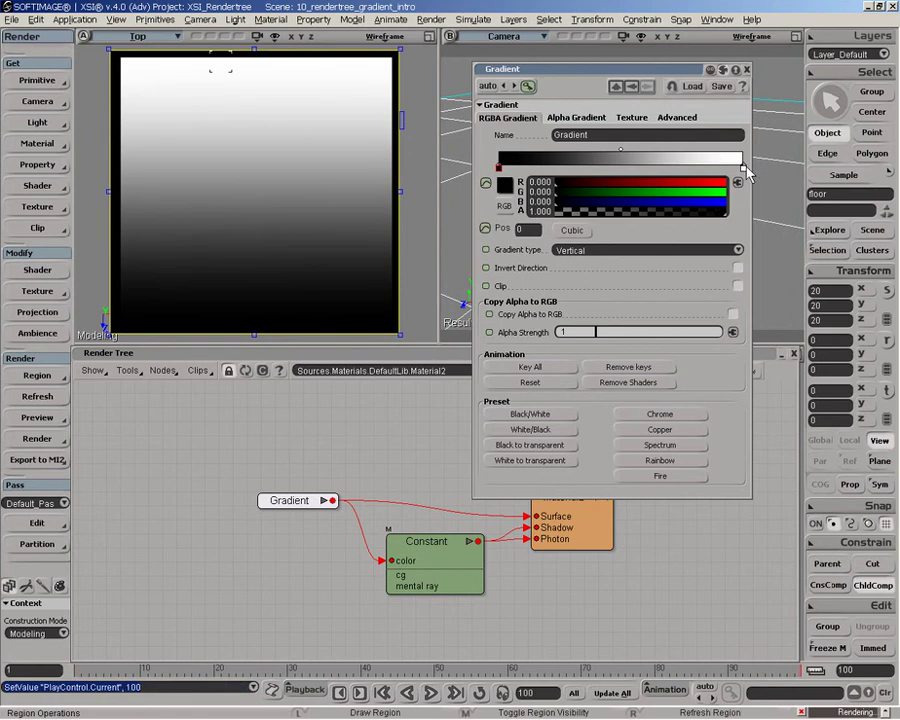
left_click_drag(743, 167, 532, 164)
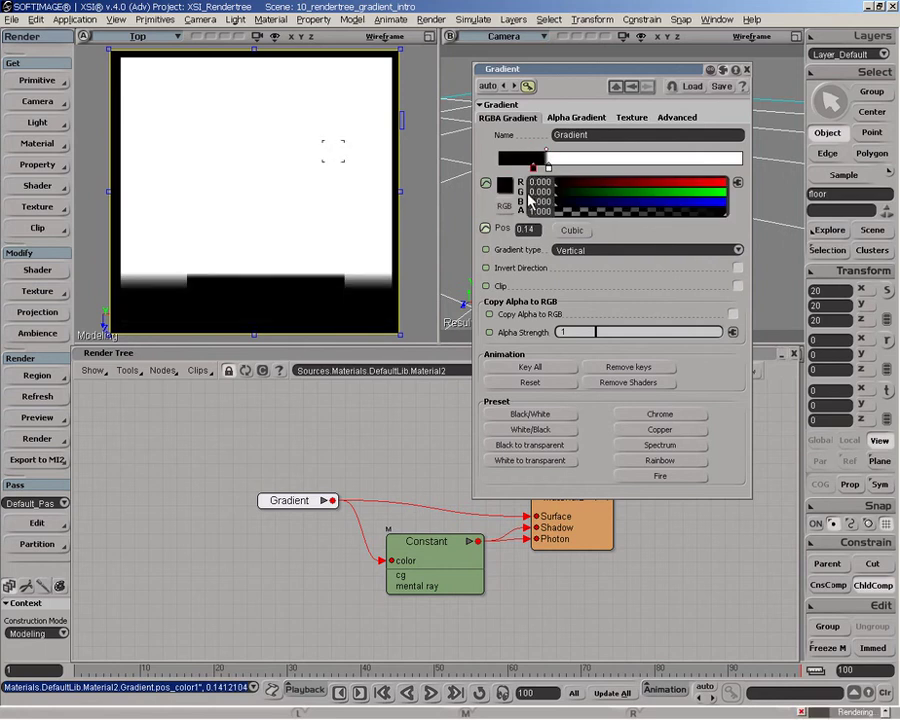
left_click(530, 368)
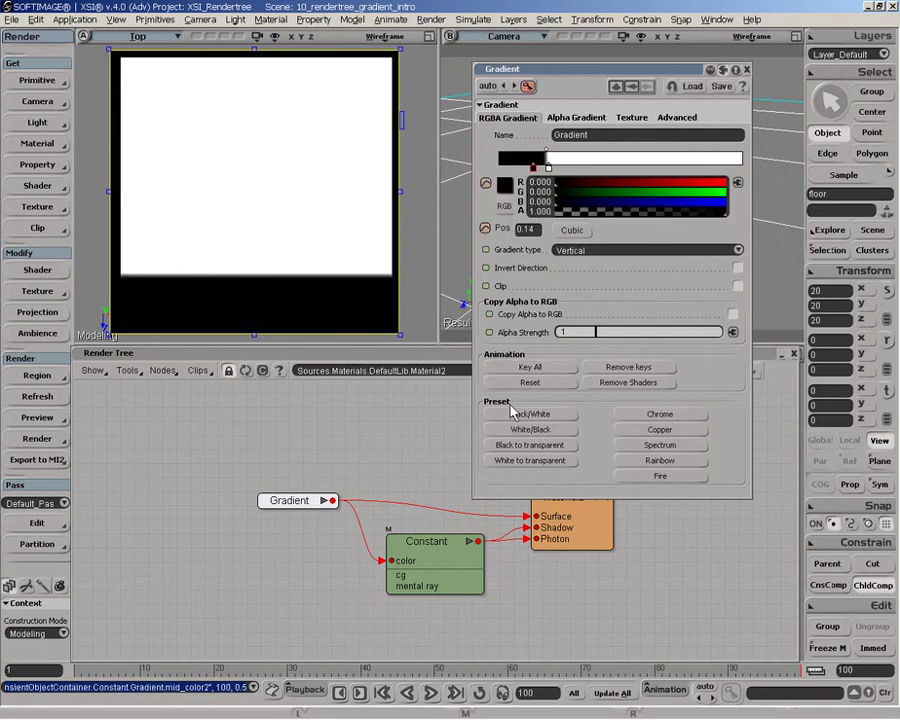
- Scrub the timeline back to about frame 4 and forward to frame 94 to preview the animated gradient
left_click_drag(787, 668, 571, 651)
left_click_drag(442, 637, 96, 583)
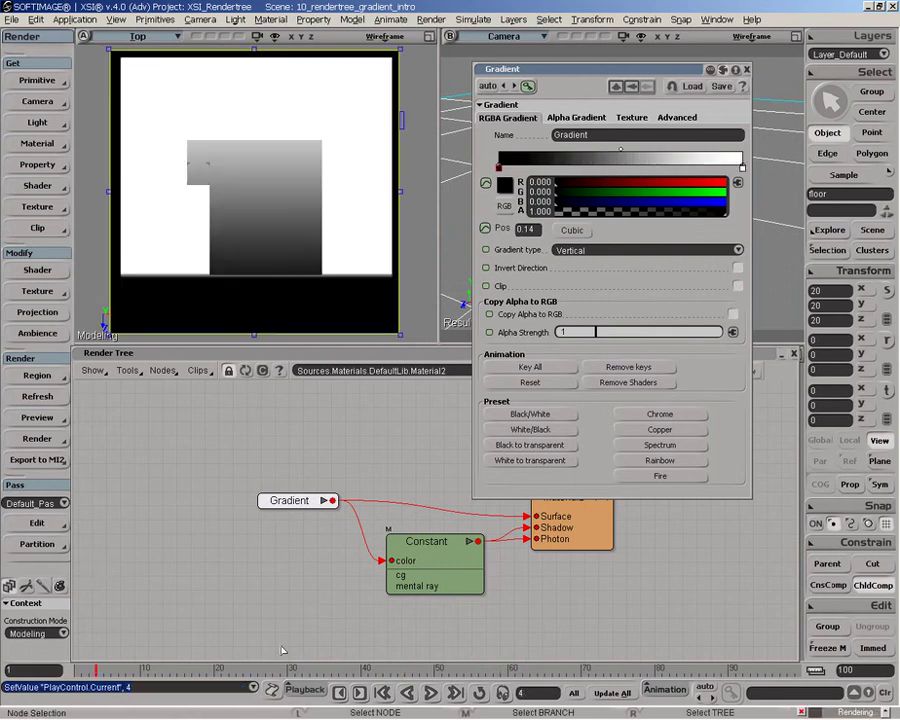
left_click_drag(668, 673, 756, 665)
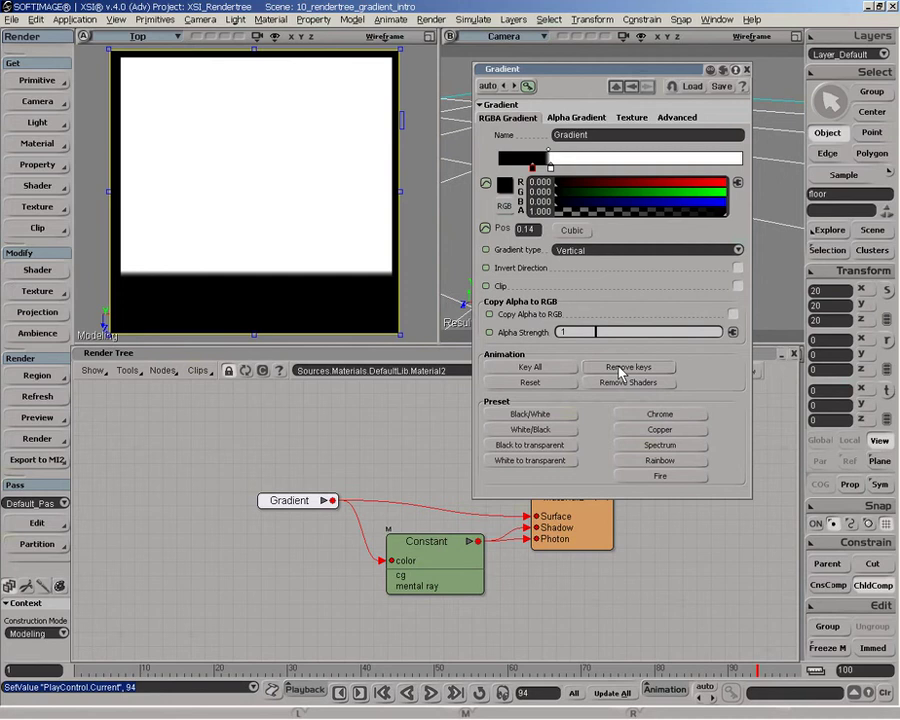
- Remove the gradient's animation keys and restore the markers to both ends, with the midpoint at about 0.51
left_click(622, 367)
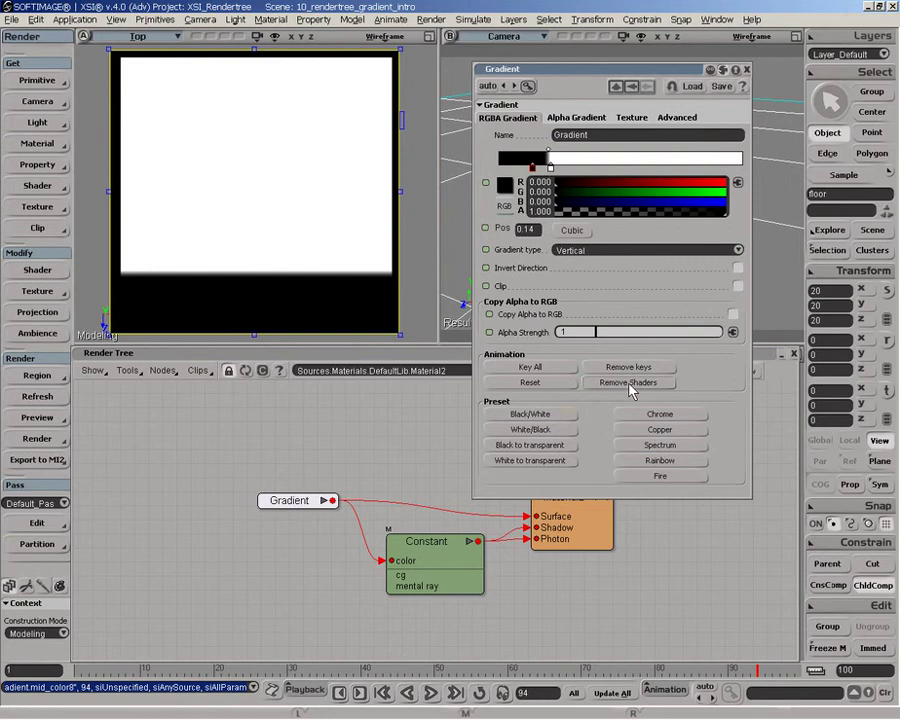
left_click_drag(551, 168, 677, 168)
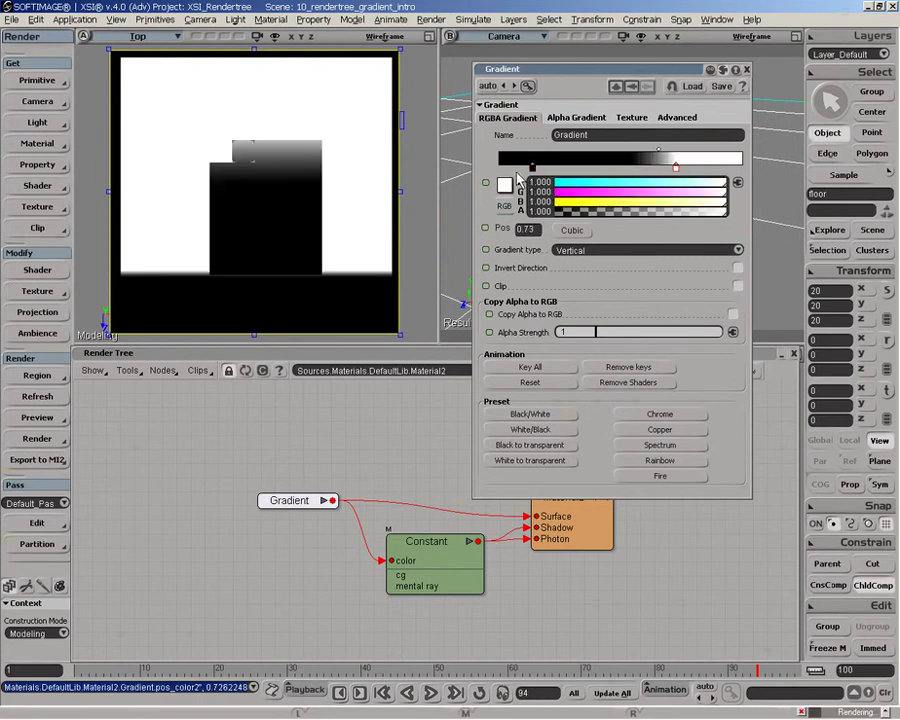
left_click_drag(533, 168, 482, 171)
mouse_move(677, 168)
left_mouse_down()
mouse_move(716, 157)
mouse_move(615, 151)
mouse_move(623, 151)
left_mouse_up()
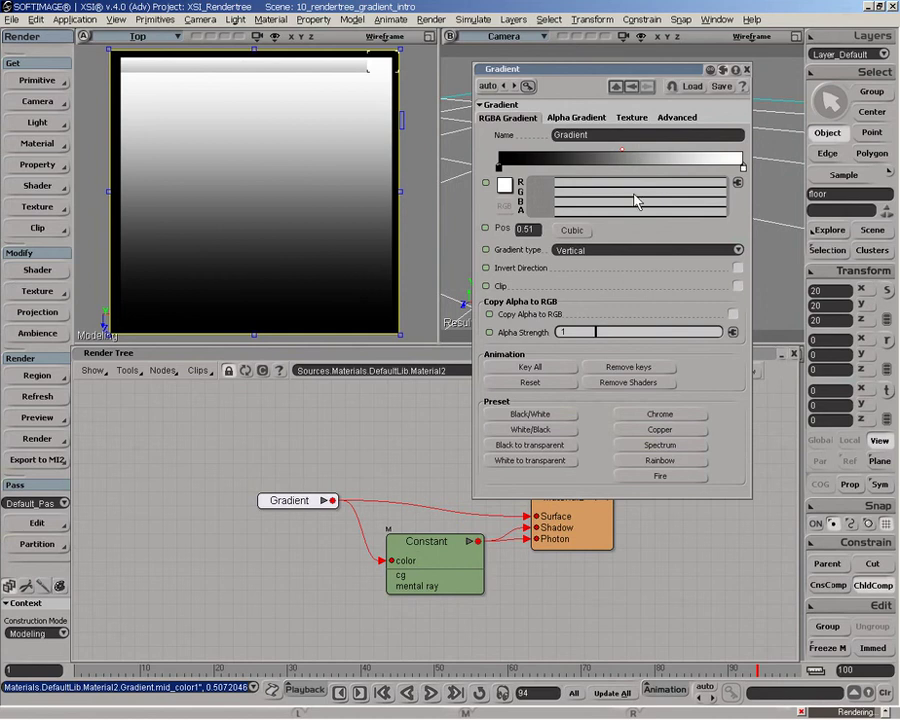
- Connect a Fabric texture to the white marker's color, and reselect that marker in the Gradient properties
left_click(742, 168)
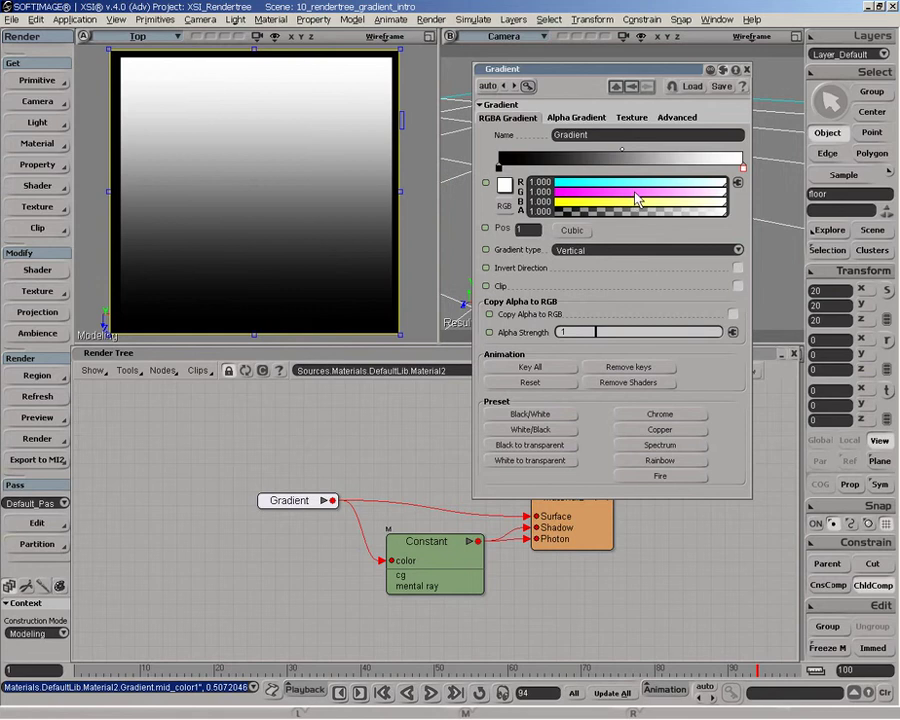
left_click(739, 183)
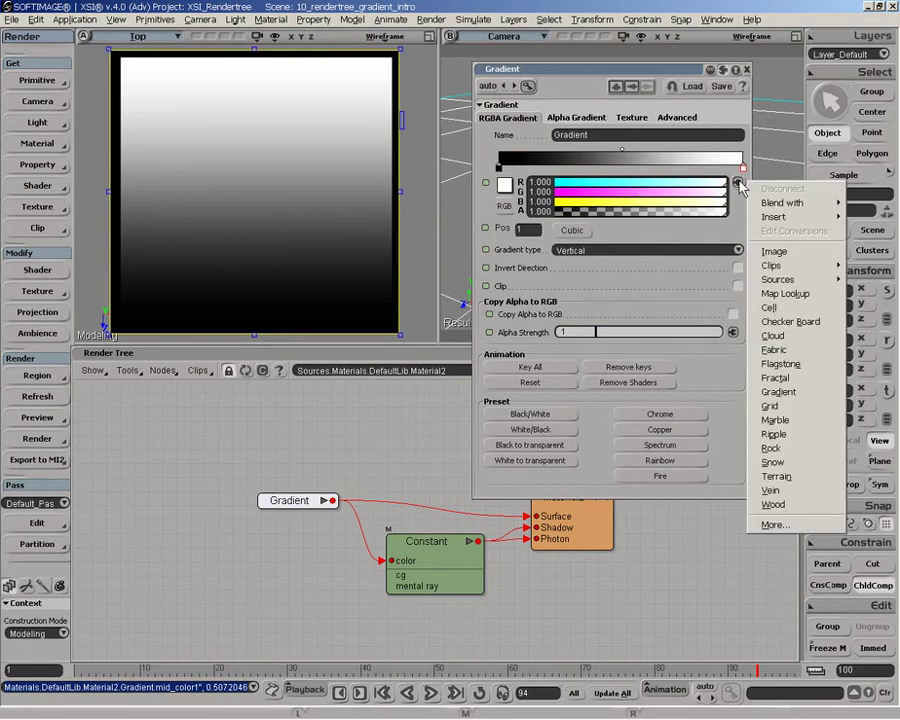
left_click(797, 351)
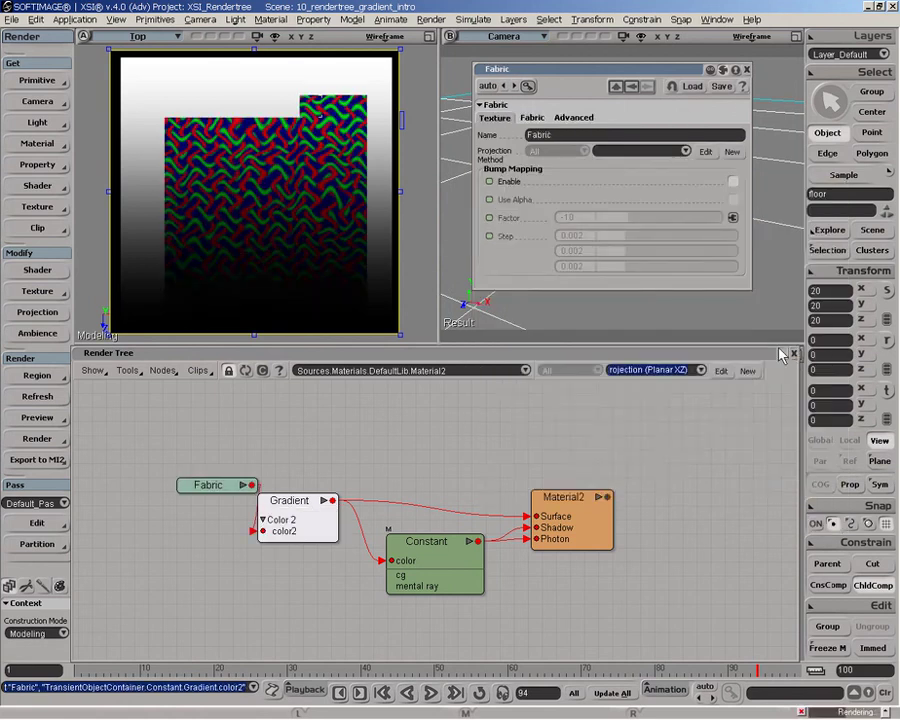
left_click(620, 88)
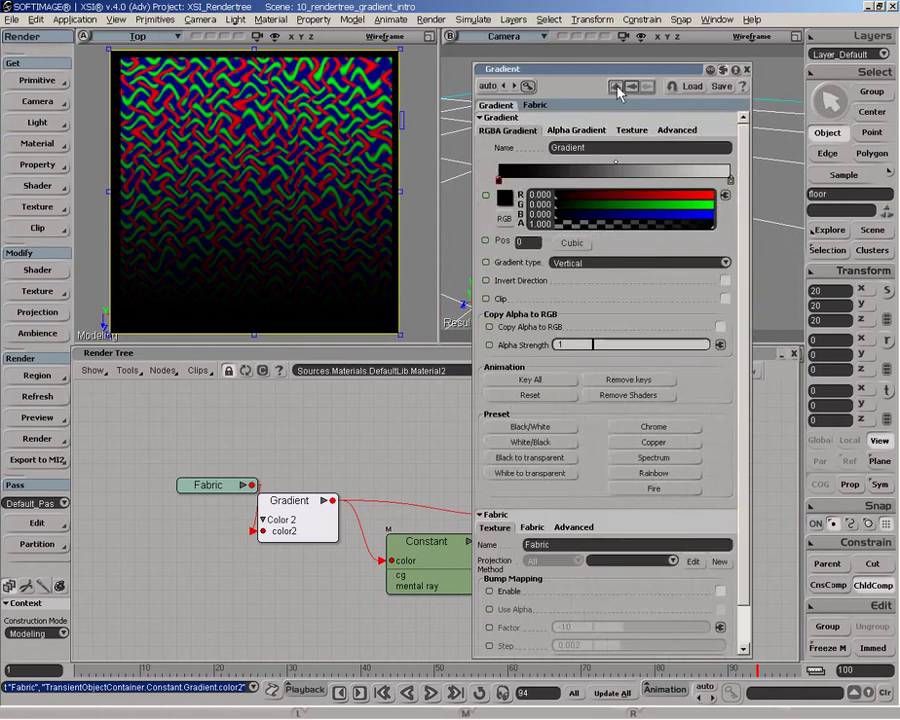
left_click(730, 182)
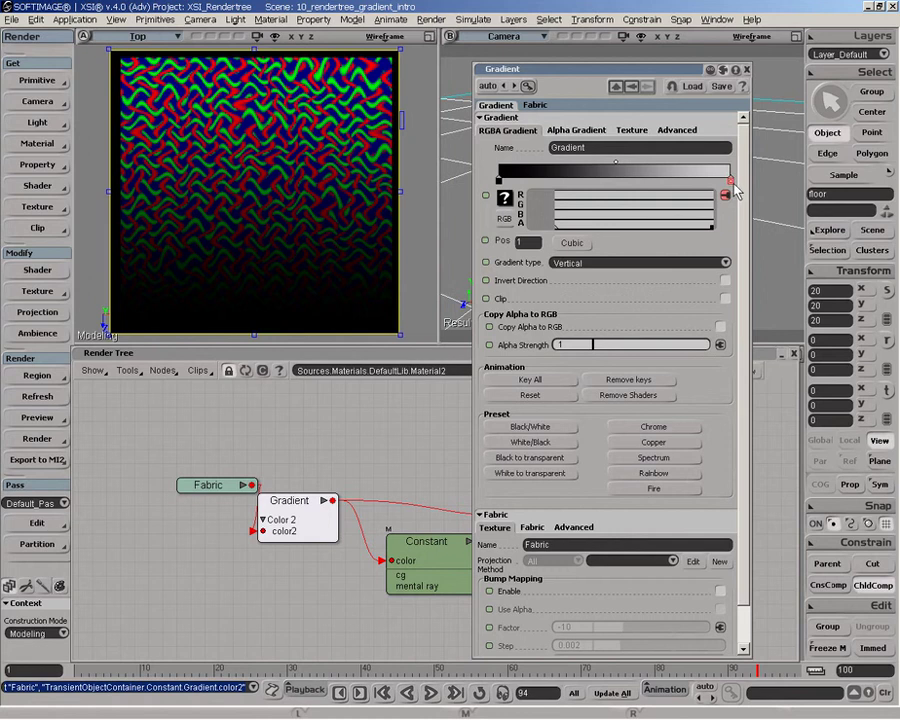
- Add a gray marker near the textured end of the gradient, slide it to about 0.54, and delete it
left_click(722, 181)
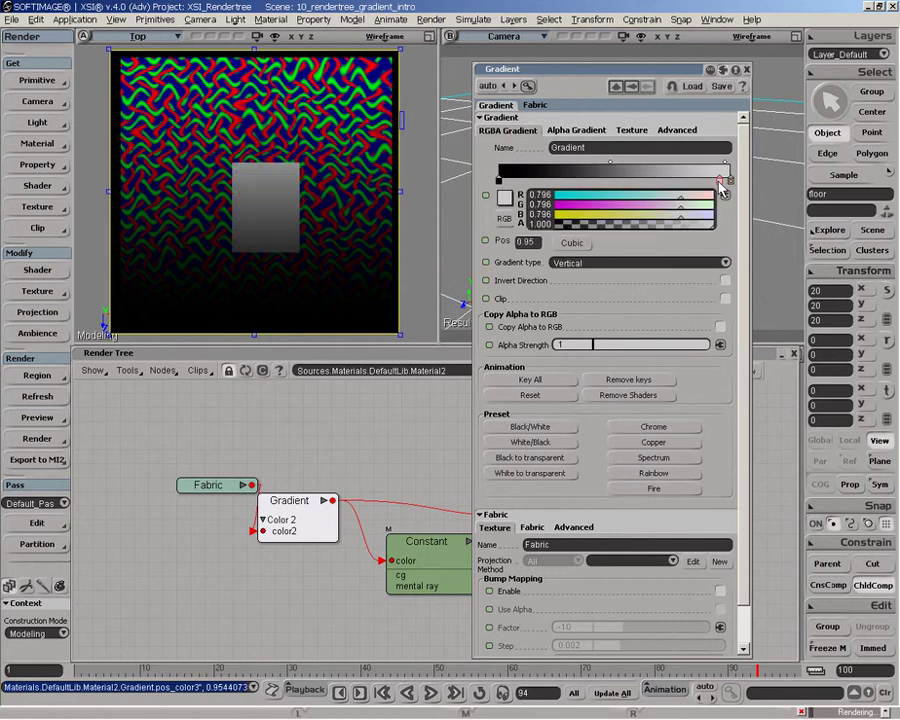
left_click_drag(706, 181, 623, 180)
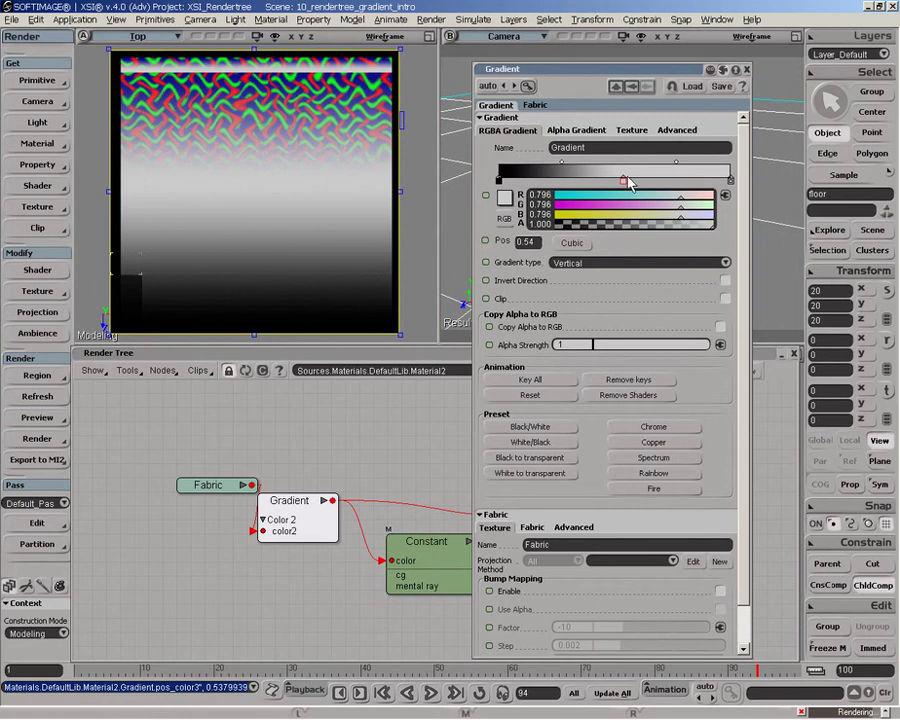
right_click(622, 181)
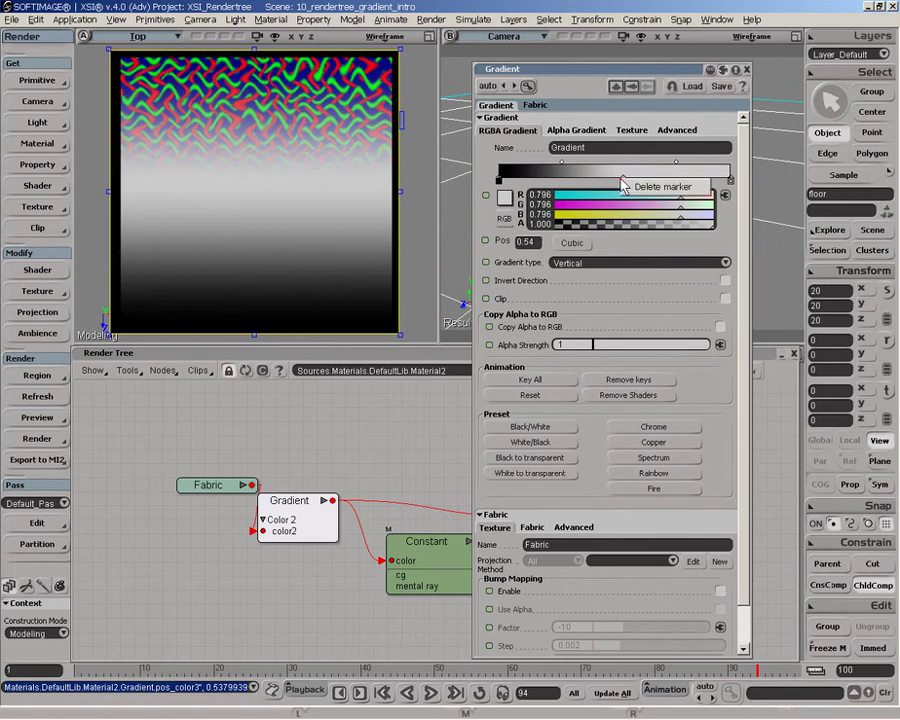
left_click(535, 181)
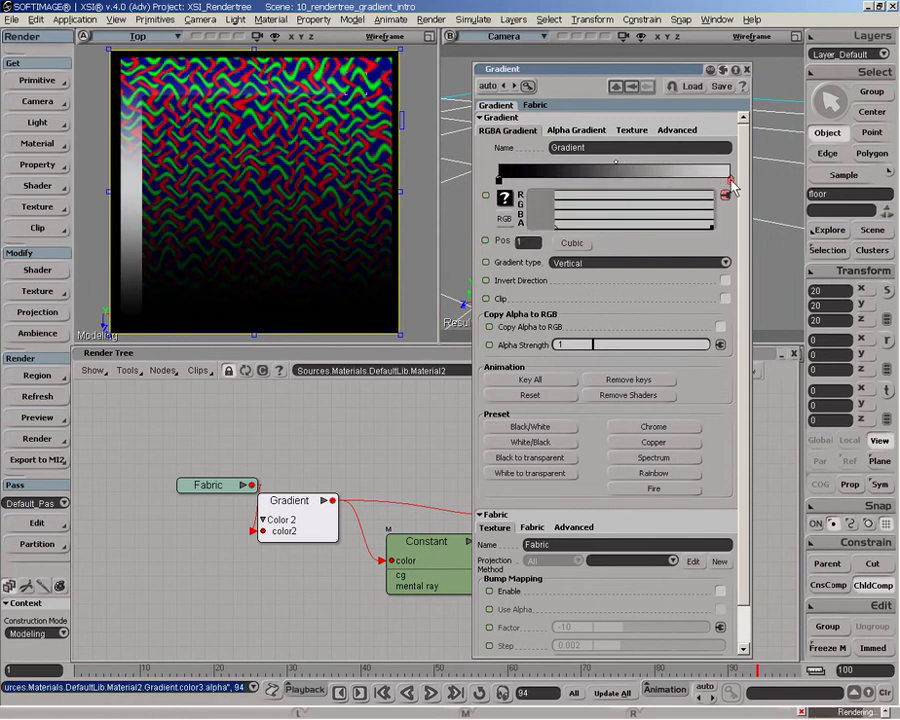
- Disconnect the Fabric texture from the gradient's end marker
left_click(727, 193)
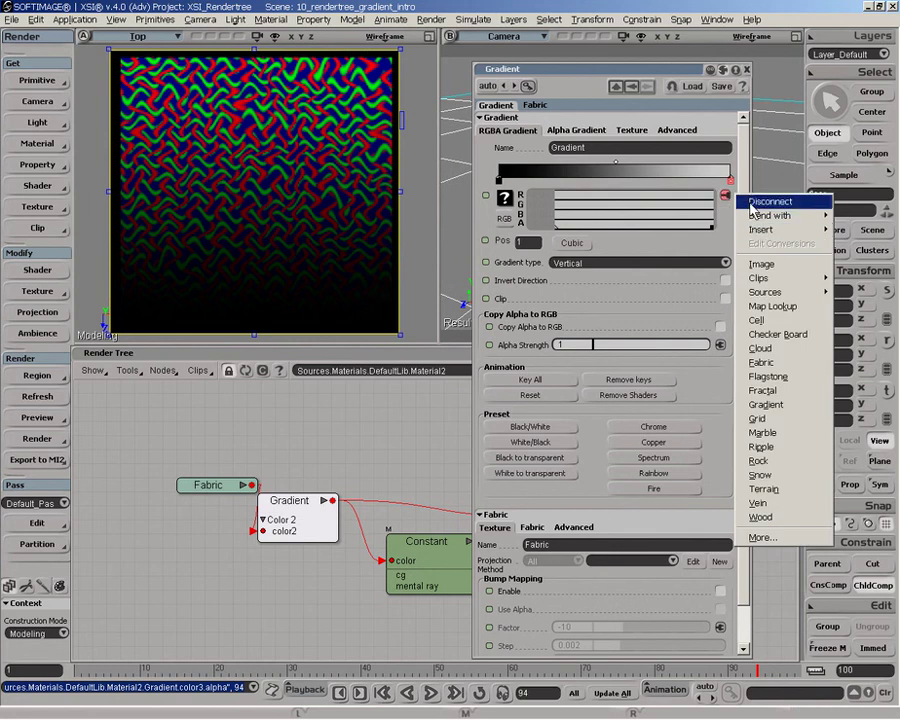
left_click(766, 202)
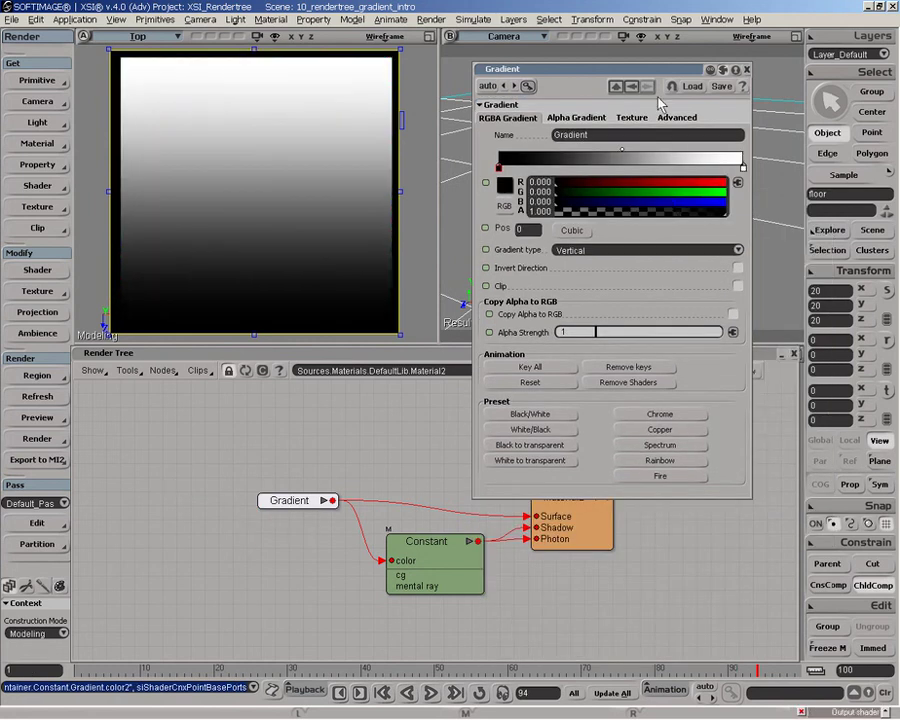
- Connect a Fractal texture to the black marker's color, remove the gradient's attached shaders, and refresh the render region
left_click_drag(648, 75, 634, 77)
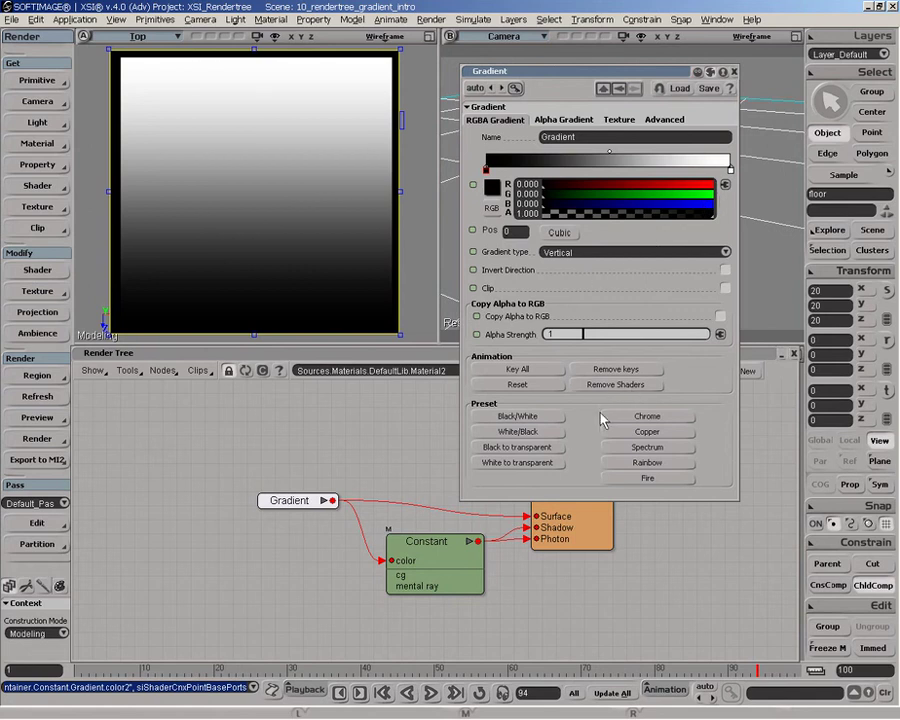
left_click(725, 184)
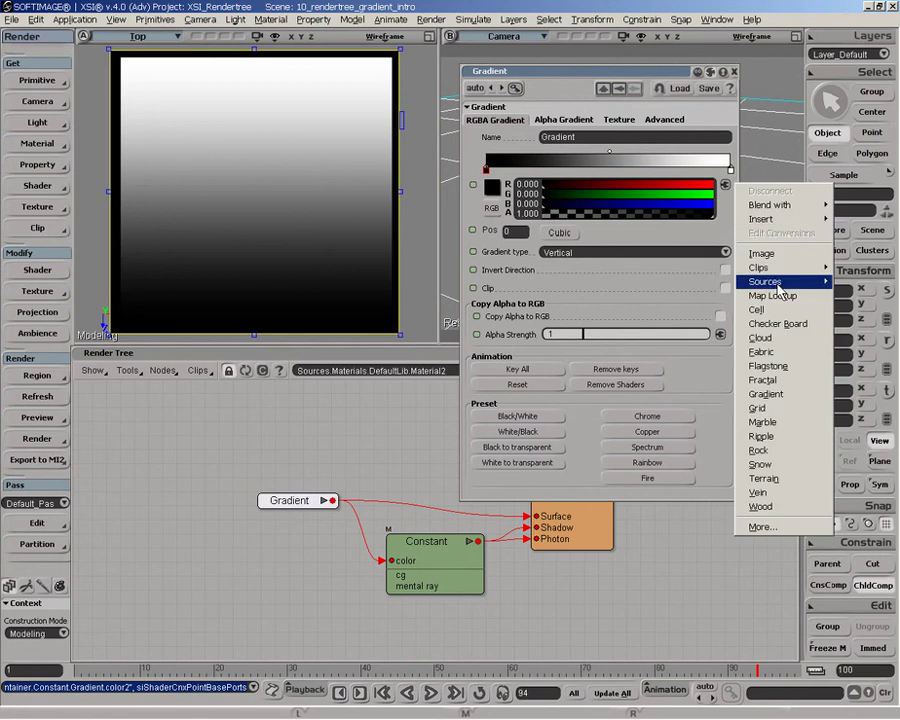
left_click(779, 381)
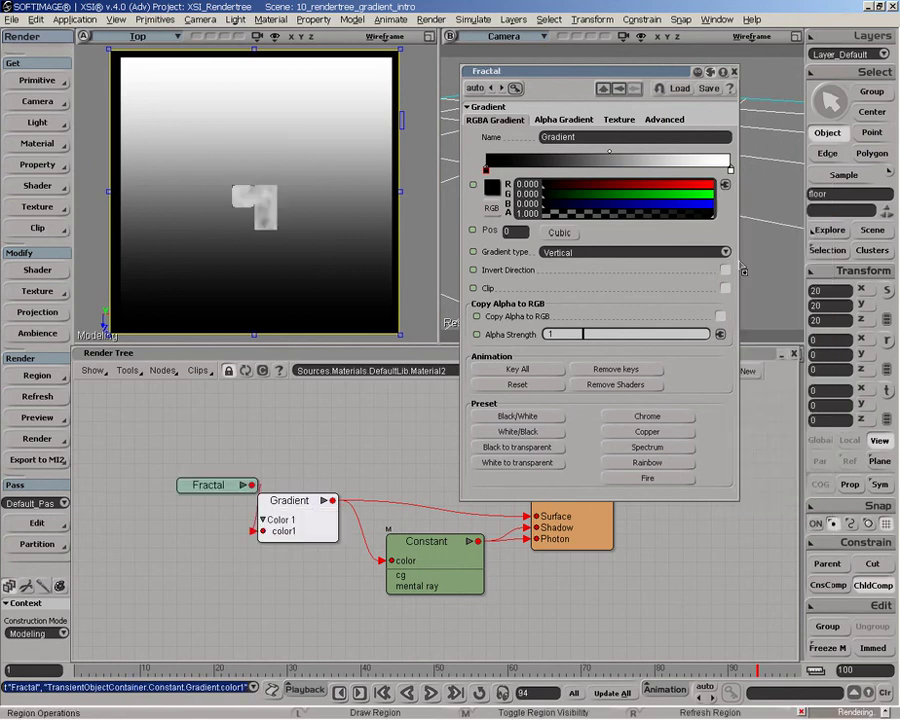
left_click(604, 92)
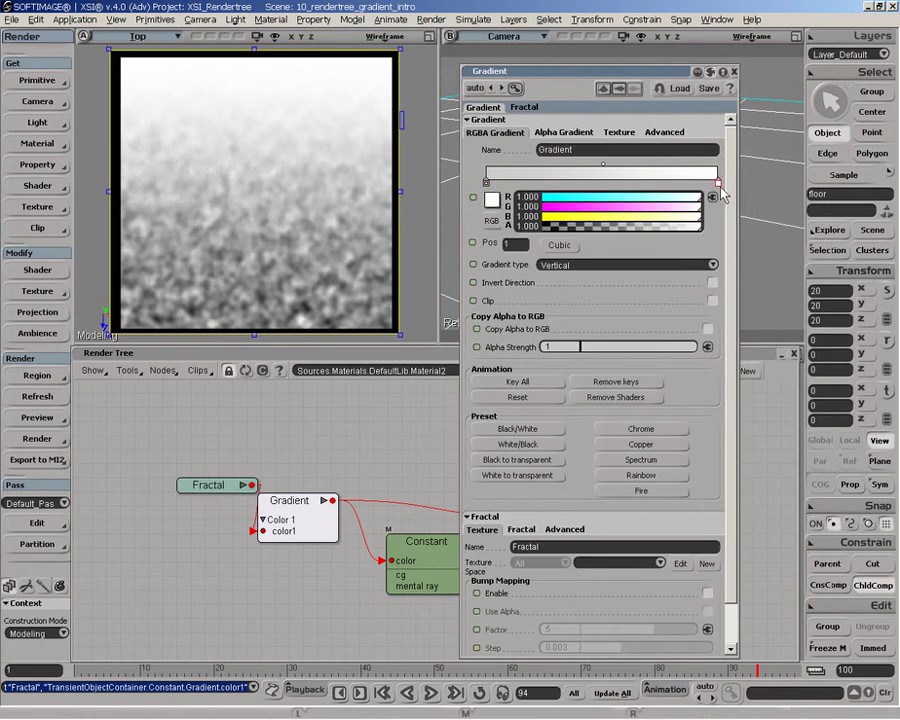
left_click(617, 397)
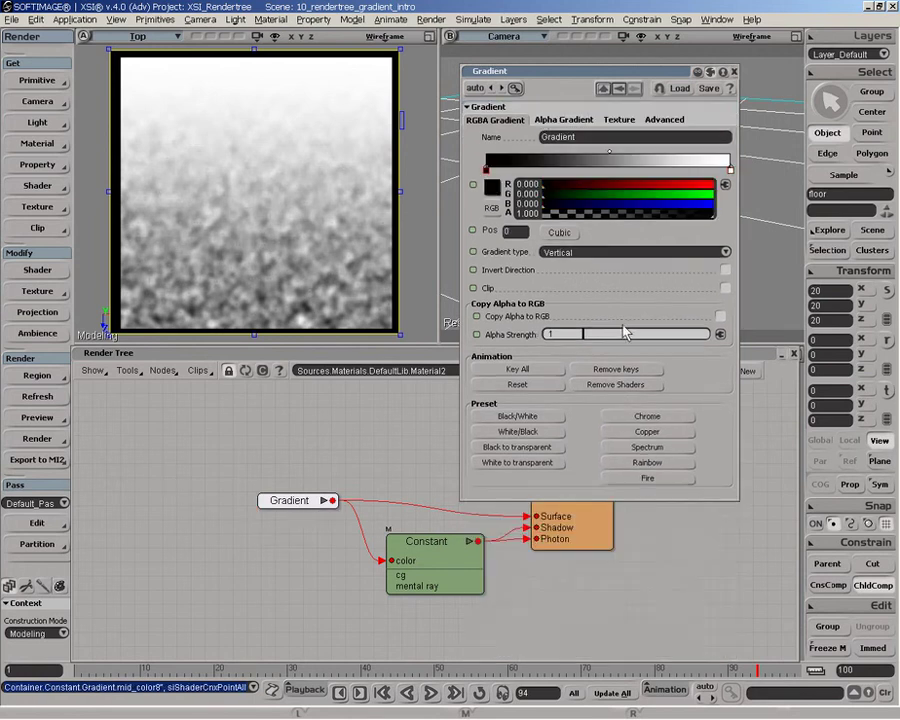
left_click(38, 396)
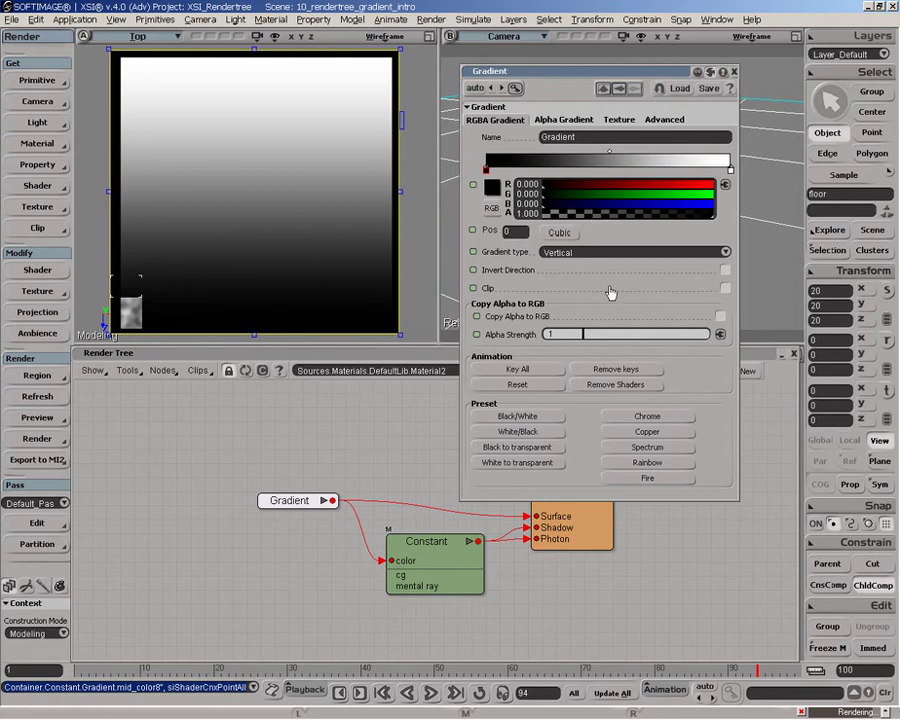
- Apply the multicolor preset that runs from red through the spectrum to red, and set the gradient type to Horizontal
left_click(495, 393)
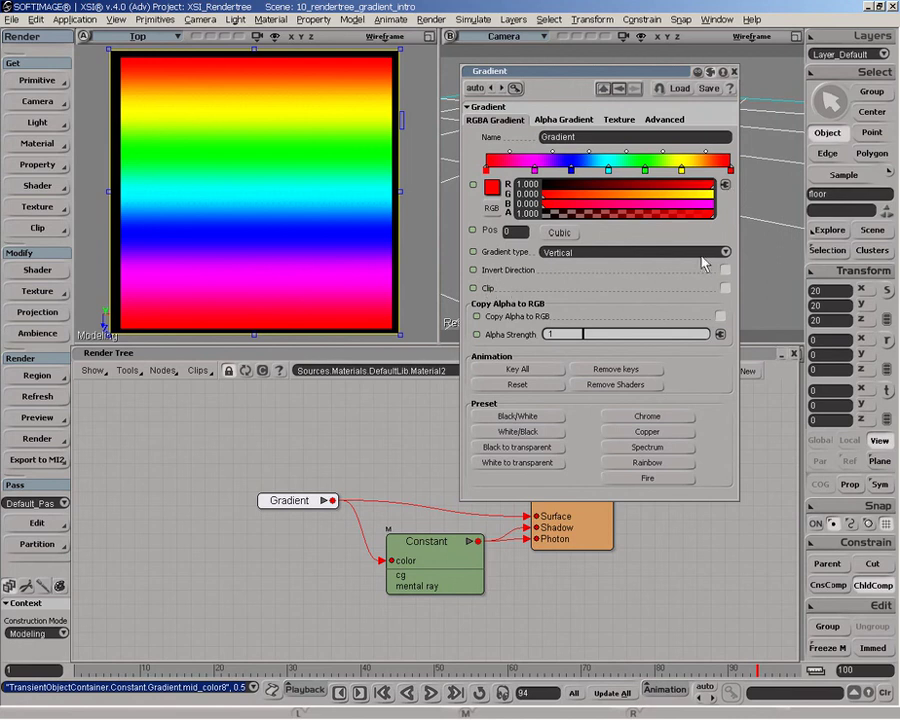
left_click(627, 251)
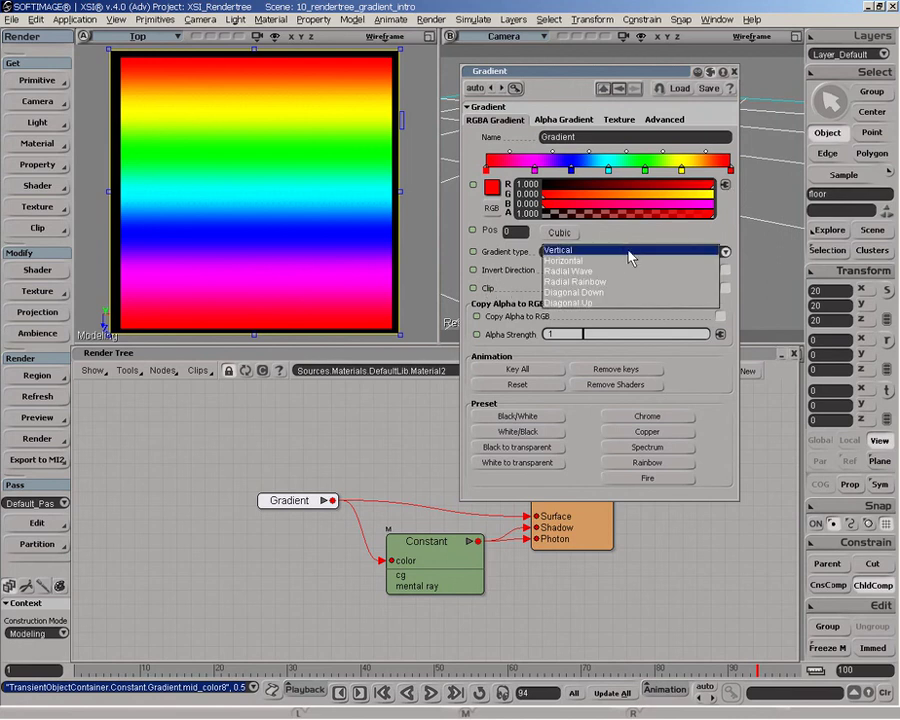
left_click(632, 254)
left_click(632, 254)
left_click(632, 260)
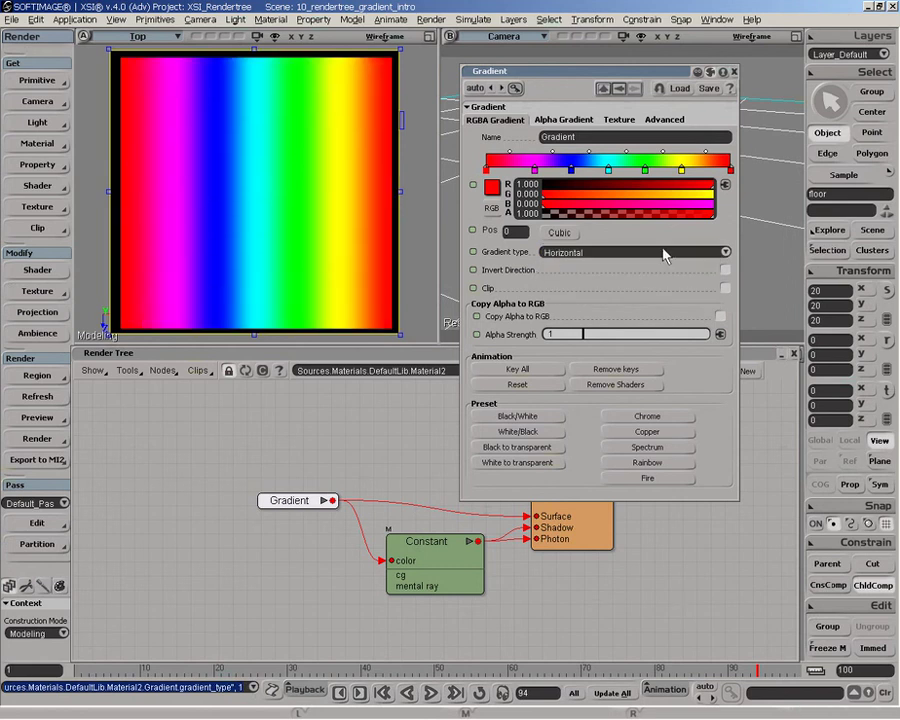
- Try the Radial Wave and Radial Rainbow gradient types on the multicolor gradient
left_click(640, 254)
left_click(643, 261)
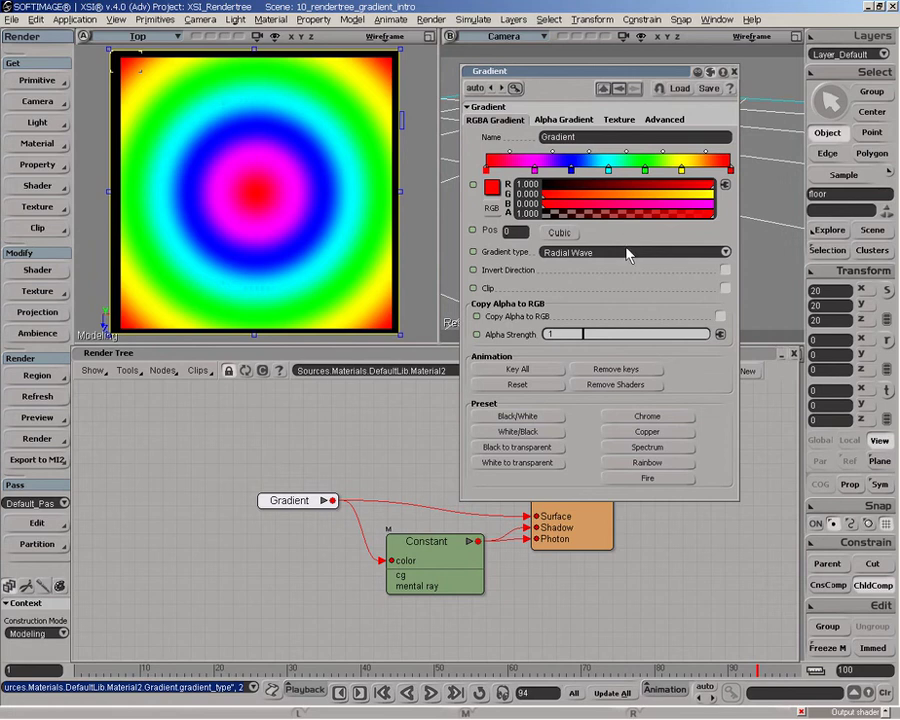
left_click(624, 254)
left_click(625, 261)
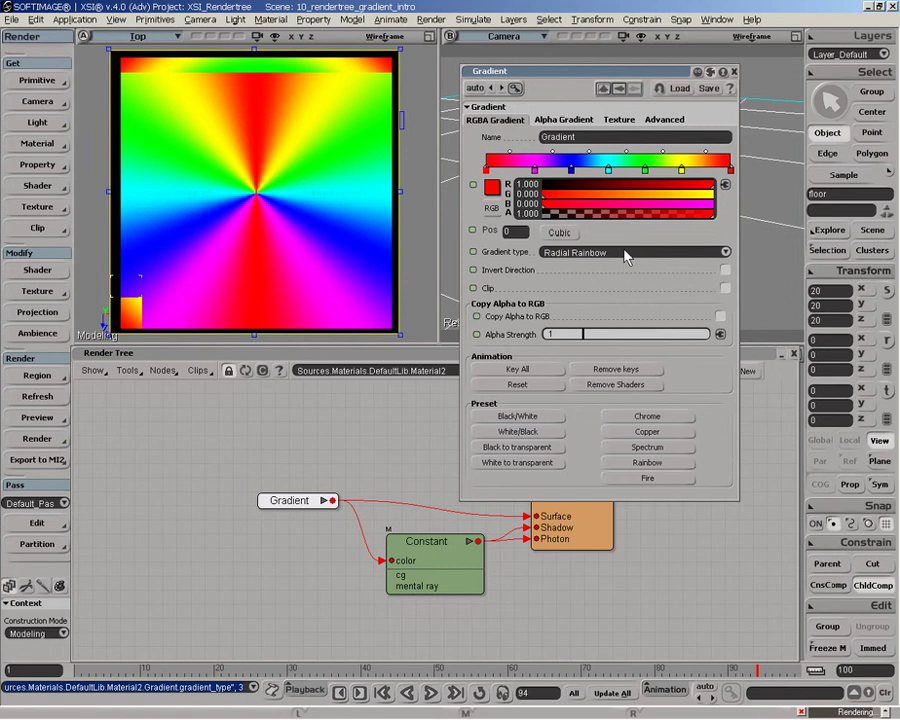
- Switch the gradient type to Diagonal Down and finally to Diagonal Up
left_click(641, 255)
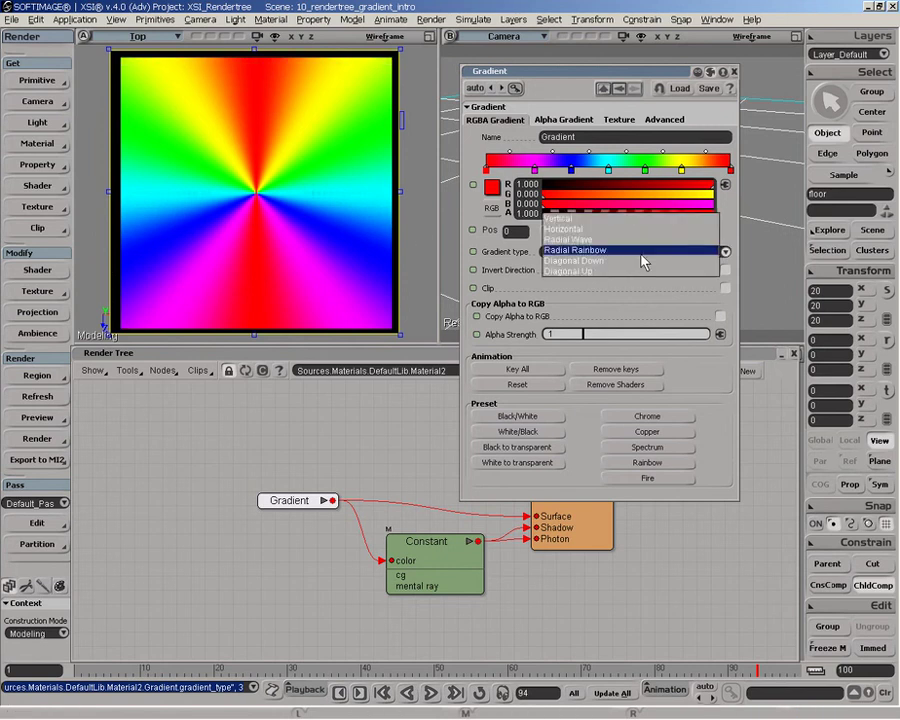
left_click(641, 260)
left_click(638, 254)
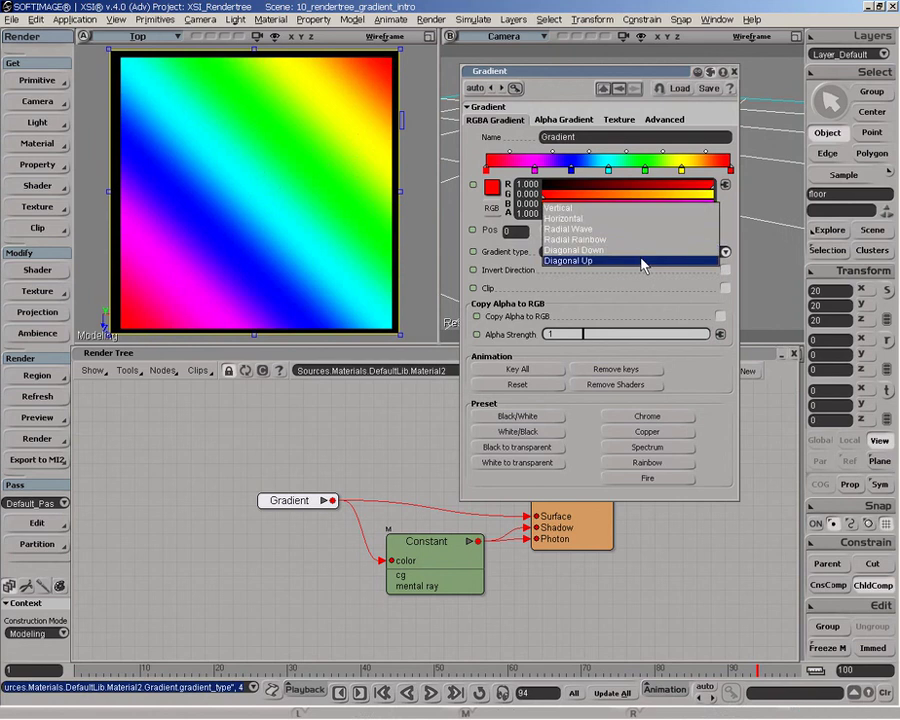
left_click(641, 260)
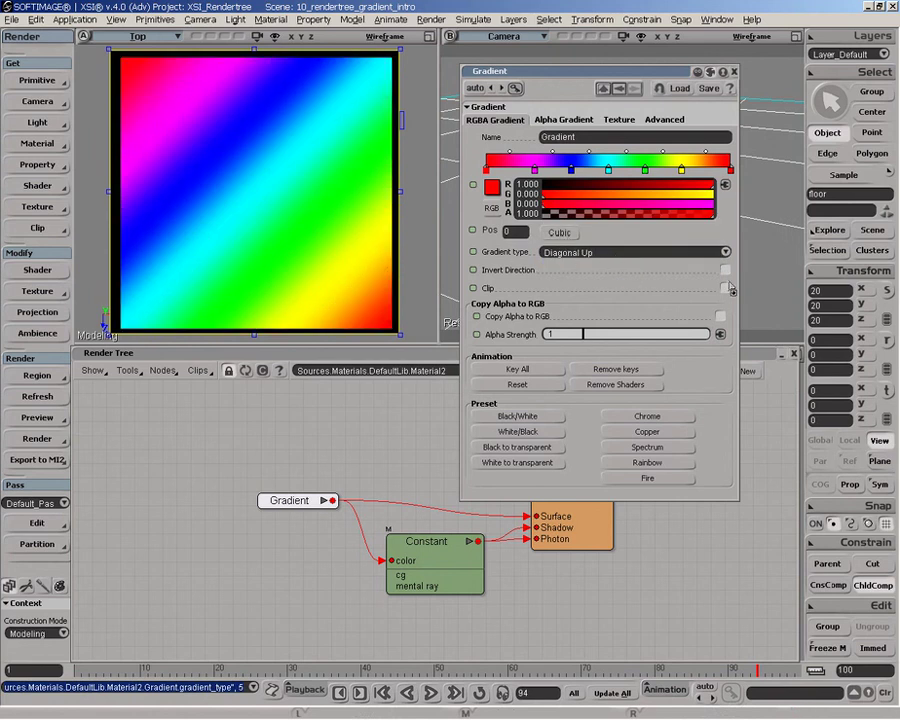
- Toggle Invert Direction on and off twice to compare the diagonal gradient's orientations, selecting the last red marker in between
left_click(726, 271)
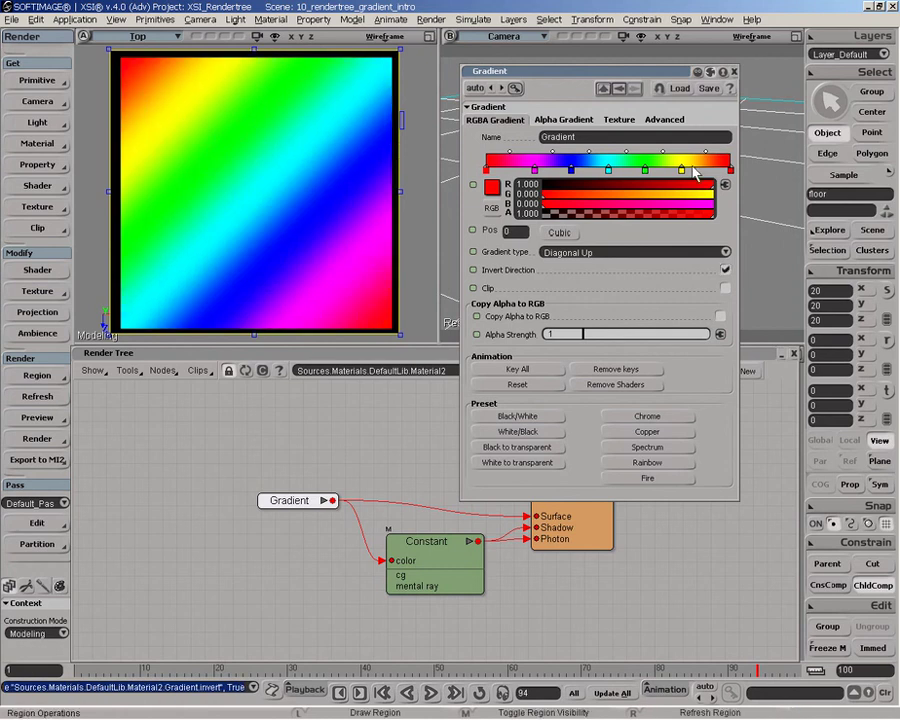
left_click(726, 271)
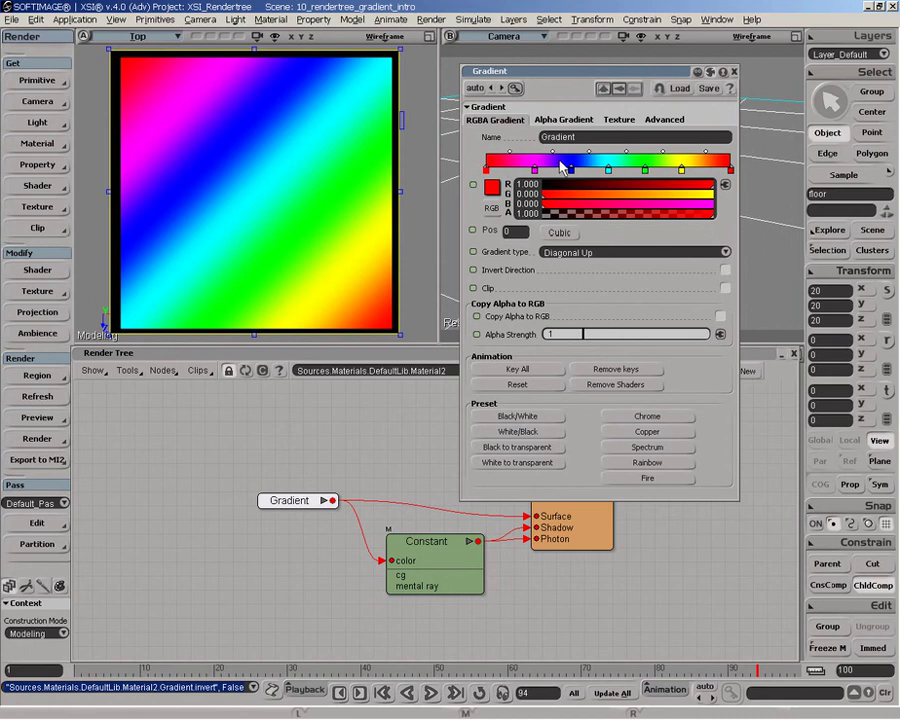
left_click(731, 170)
left_click(724, 270)
left_click(725, 271)
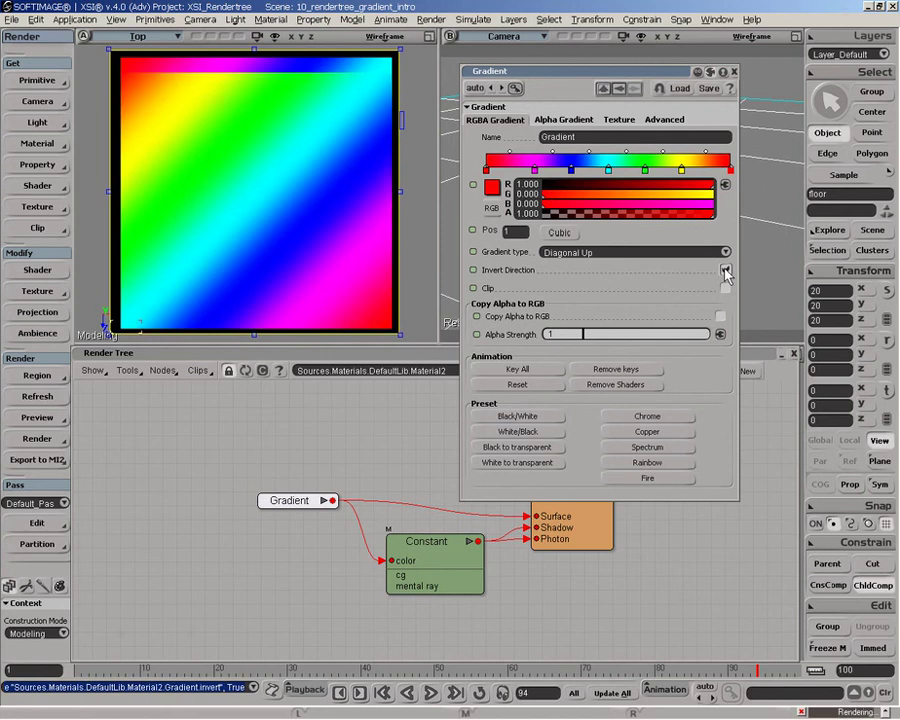
left_click(725, 271)
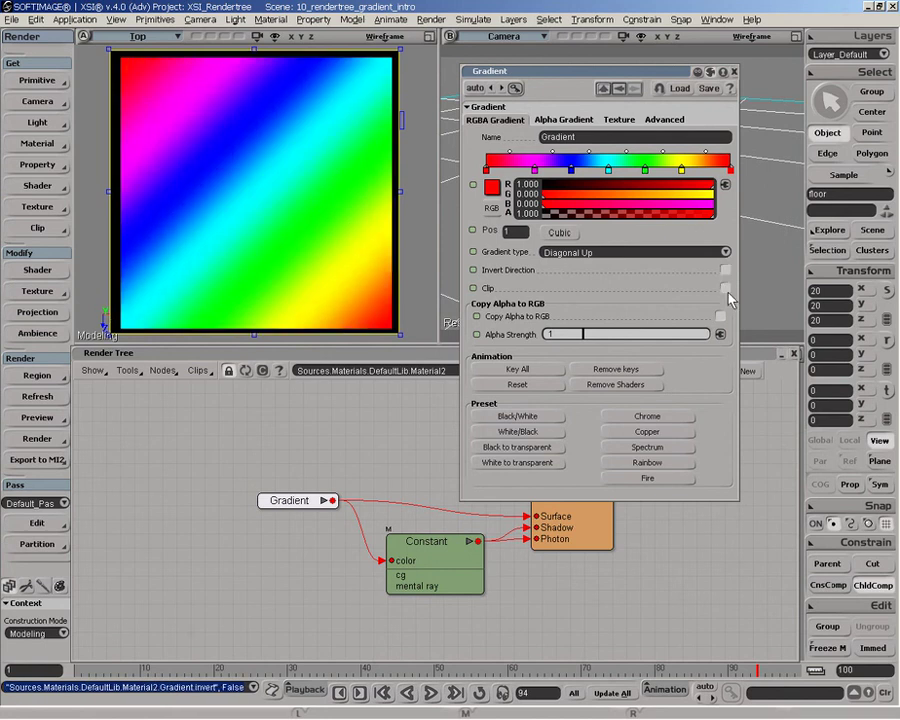
- Enable Clip on the gradient and move the red end markers inward to positions 0.89 and 0.12
left_click(726, 288)
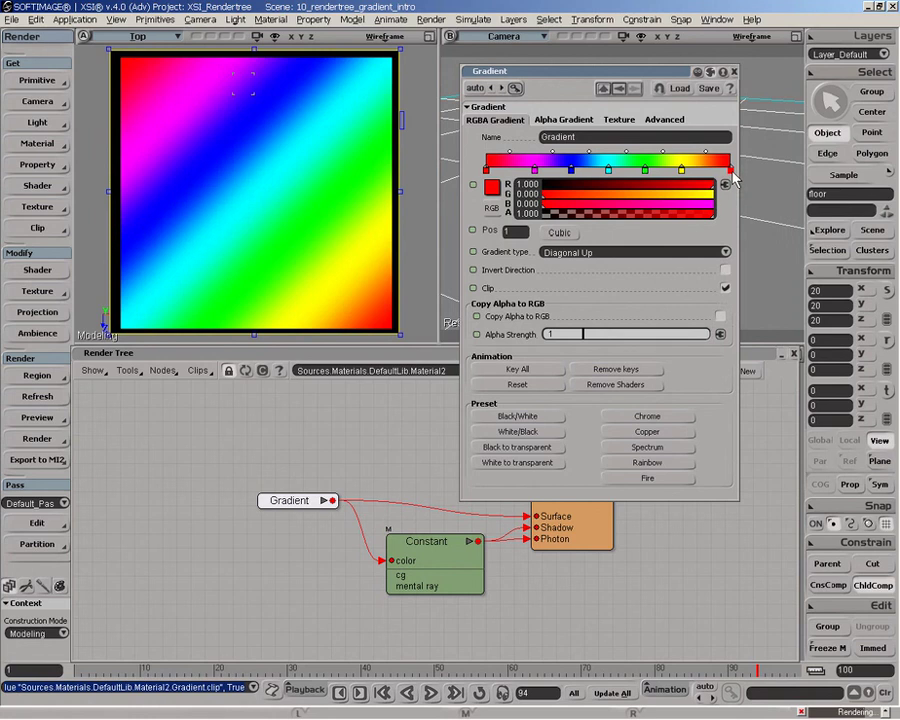
left_click_drag(730, 169, 703, 168)
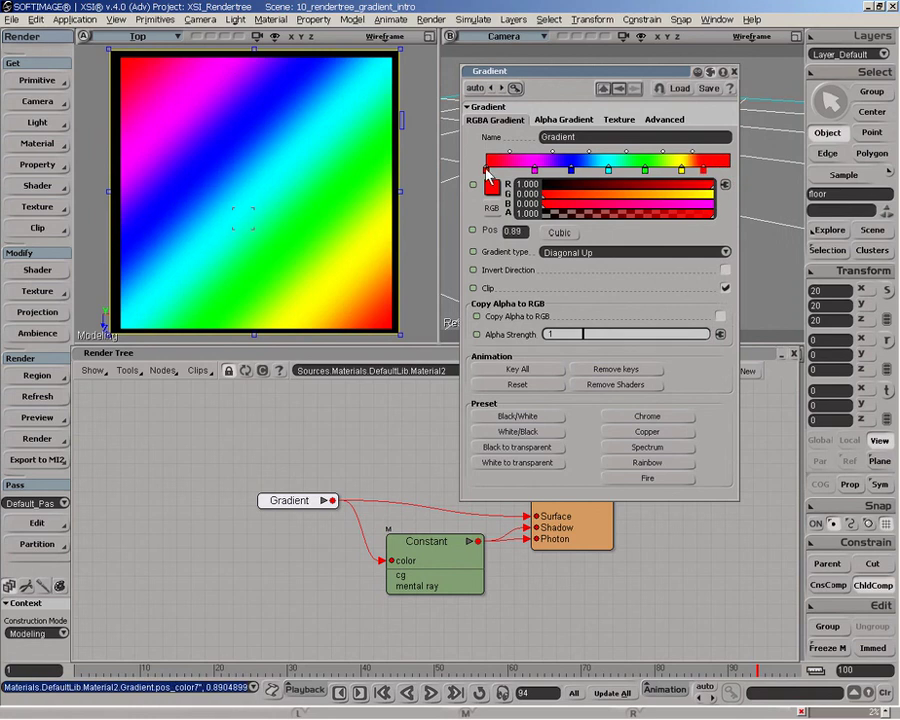
left_click_drag(486, 169, 514, 170)
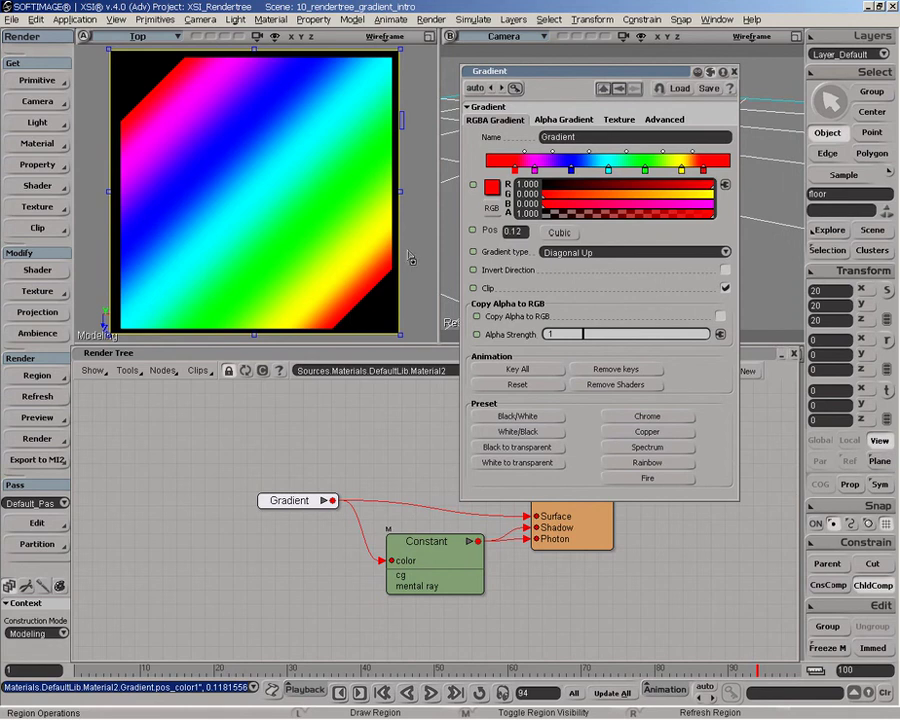
- Turn Clip off and back on, and move the last red marker to position 0.92
left_click(725, 289)
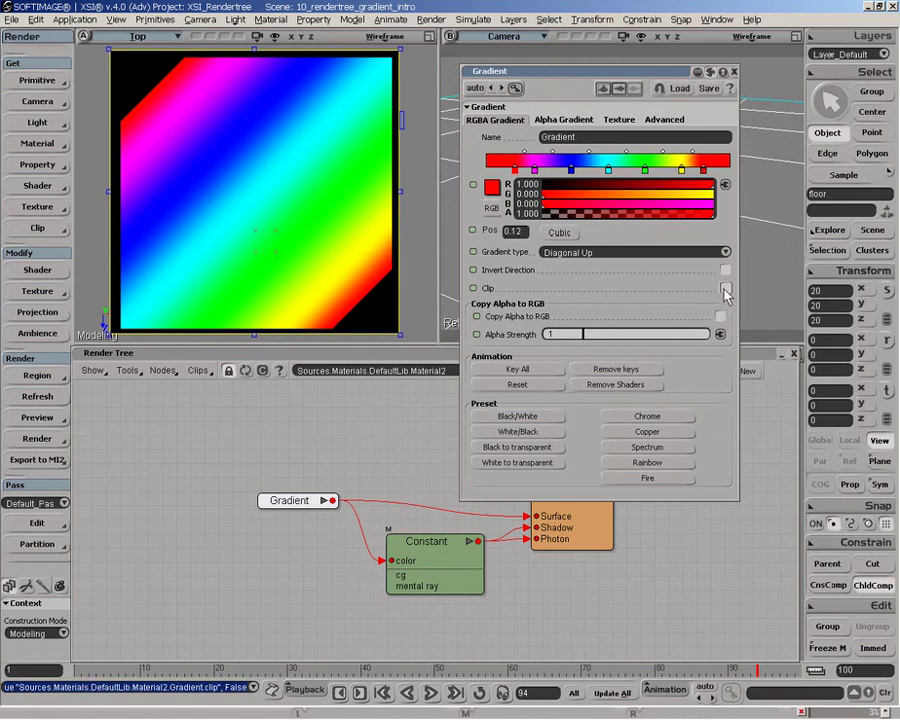
left_click(725, 289)
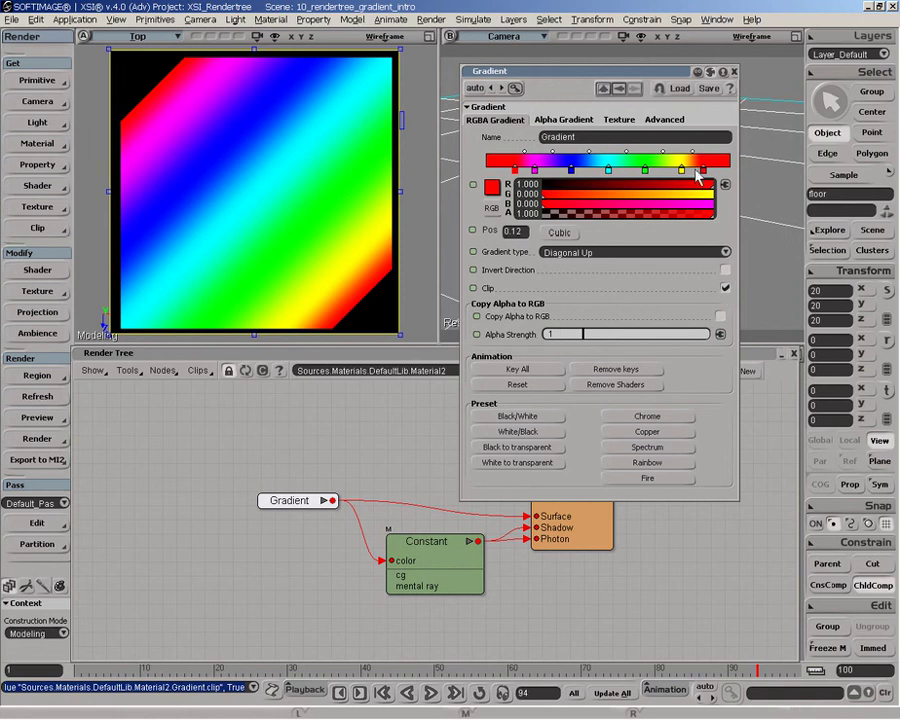
left_click_drag(703, 170, 711, 170)
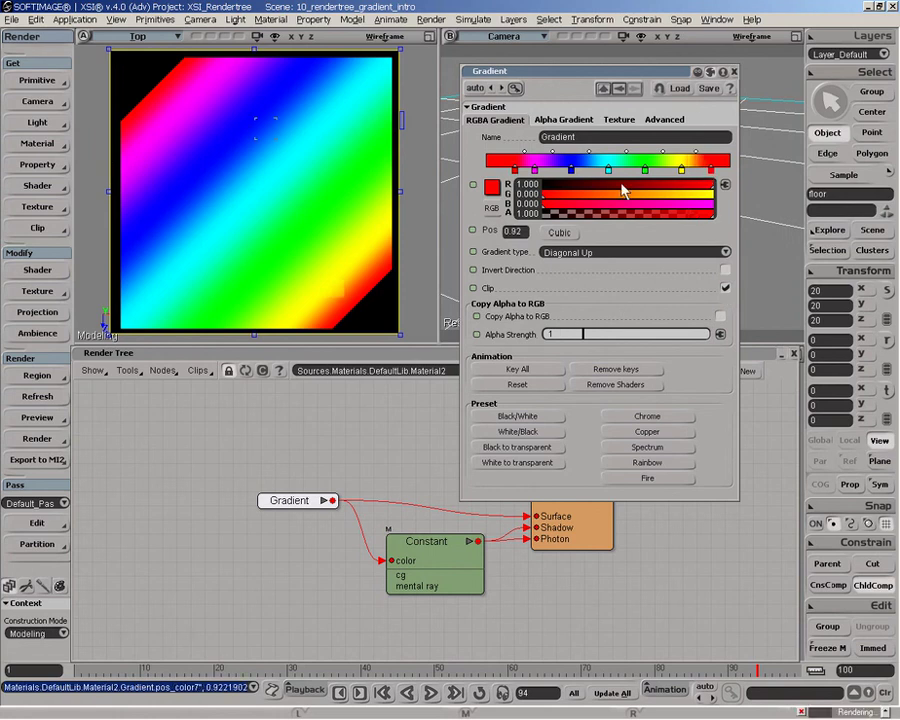
- Set the last red marker's alpha to 0, restore it to 1, and set the middle cyan marker's alpha to 0
left_click_drag(661, 214, 500, 222)
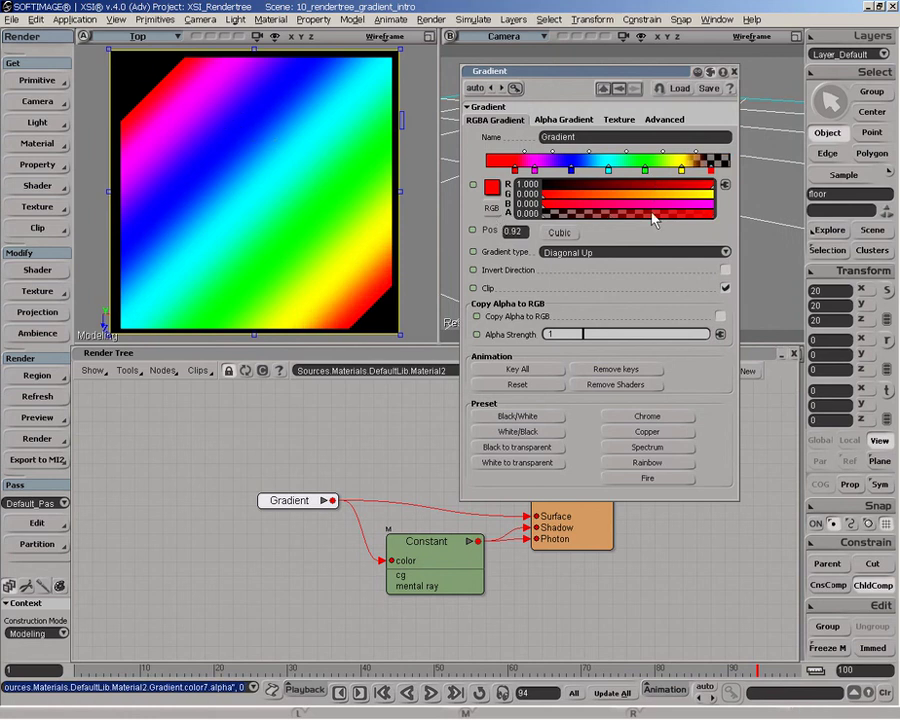
left_click_drag(690, 212, 732, 206)
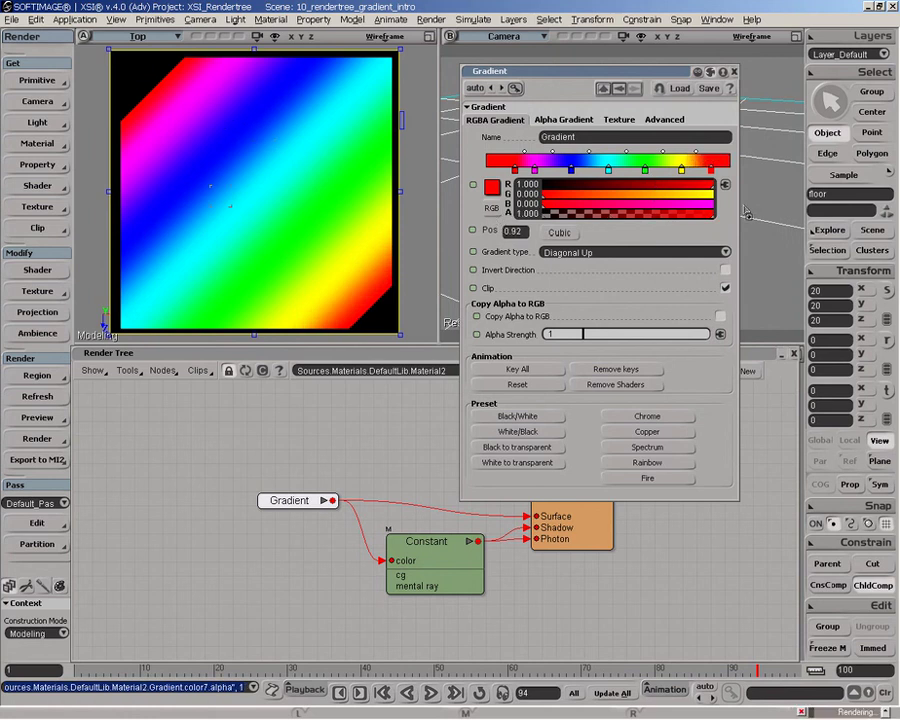
left_click(608, 170)
left_click_drag(649, 212, 499, 214)
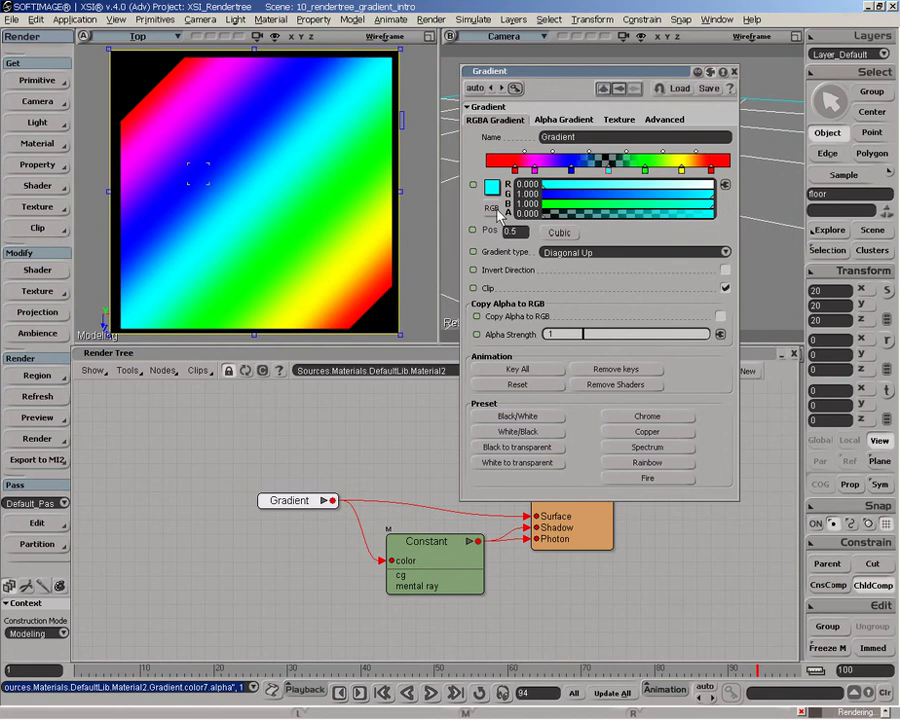
- Show only the alpha channel in the render region, and switch its display to RGB + Alpha
left_click(37, 375)
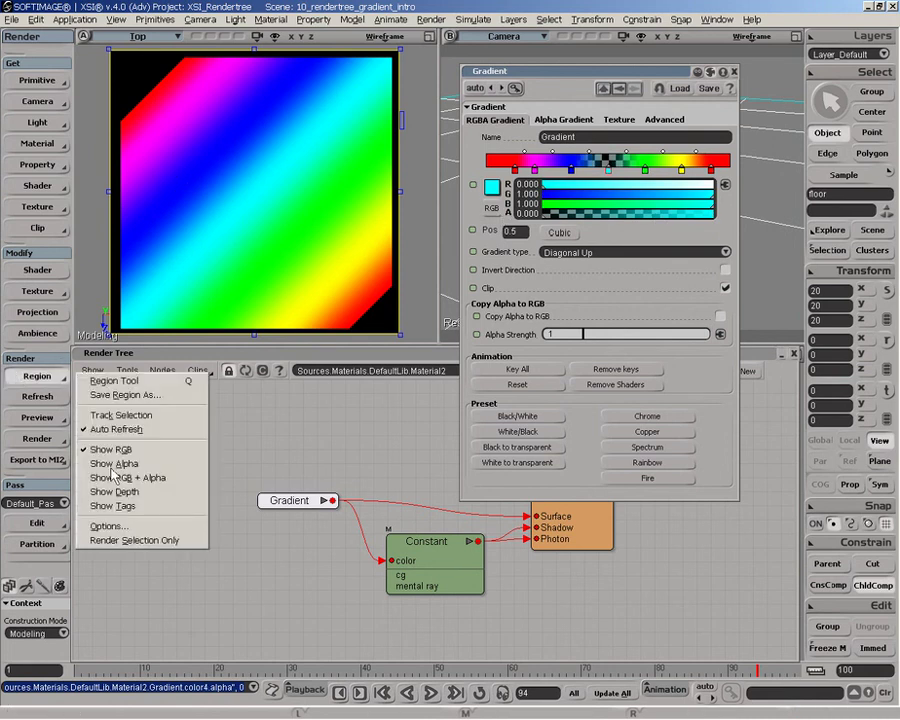
left_click(123, 464)
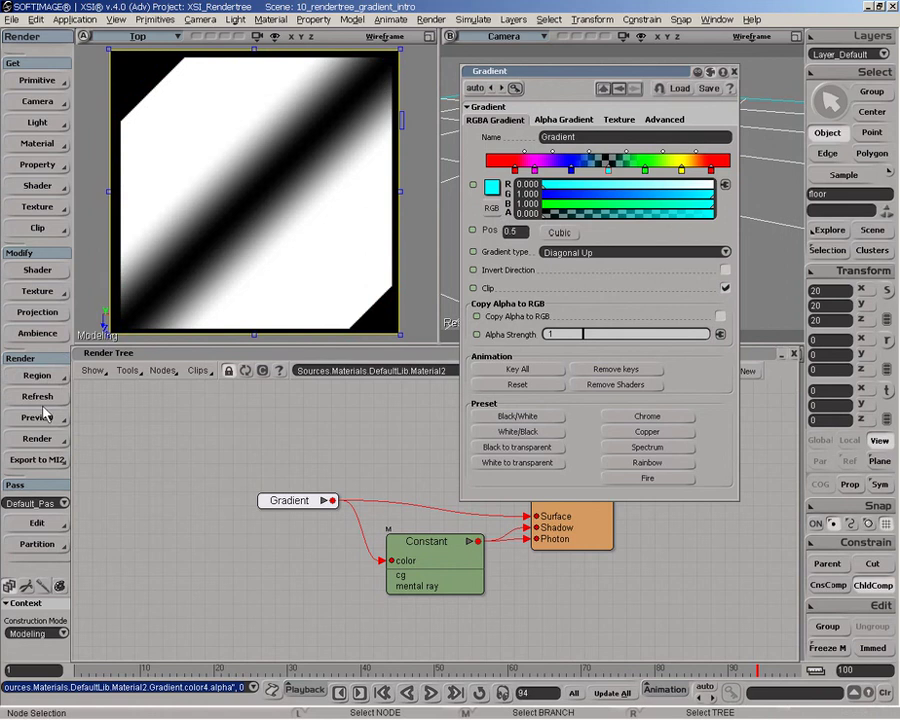
left_click(52, 378)
left_click(128, 477)
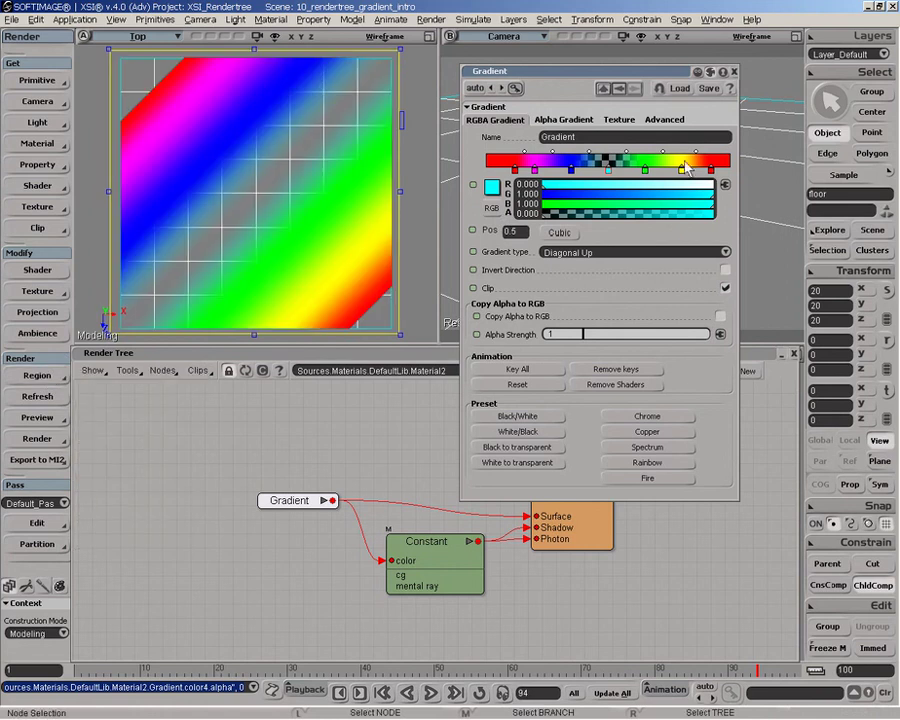
- Try an alpha of 0.082 on the cyan marker, and set it back to 1
left_click(623, 214)
left_click_drag(622, 216, 556, 214)
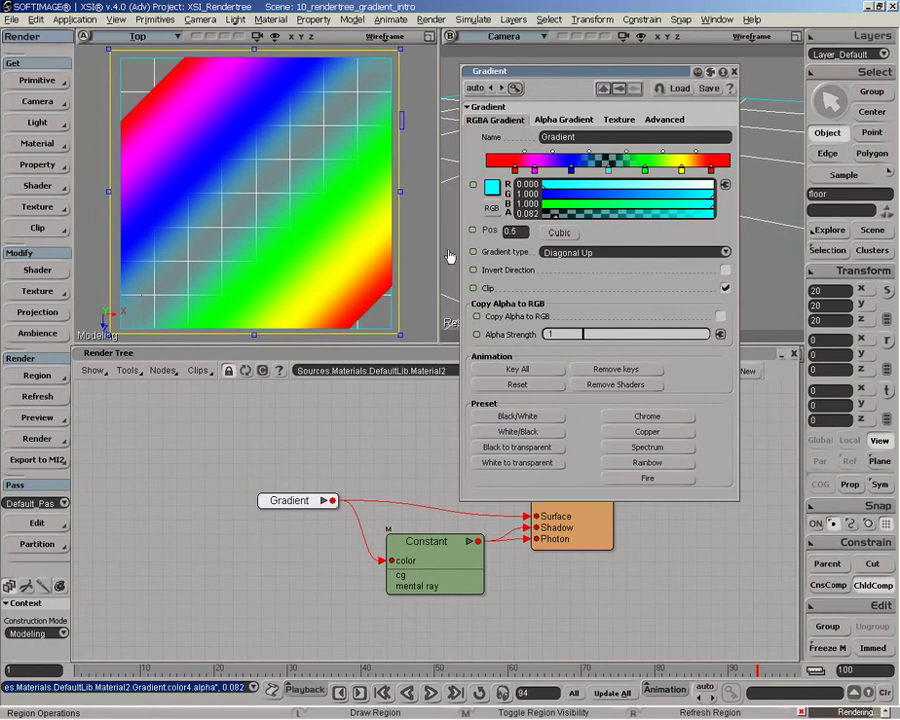
left_click_drag(640, 215, 738, 216)
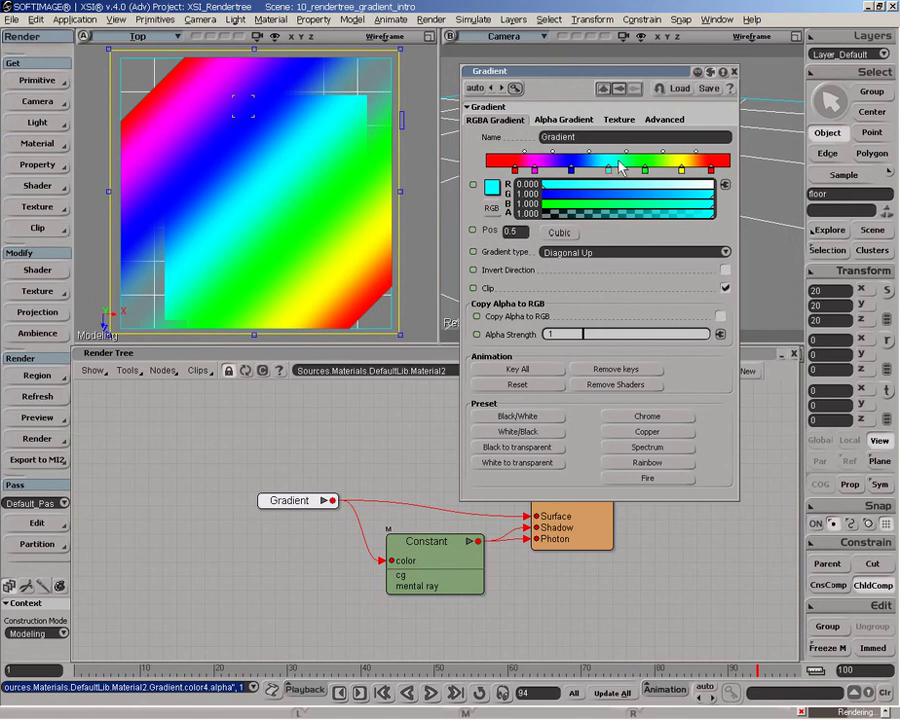
- Enable the separate alpha gradient, and return to the RGBA gradient settings
left_click(573, 124)
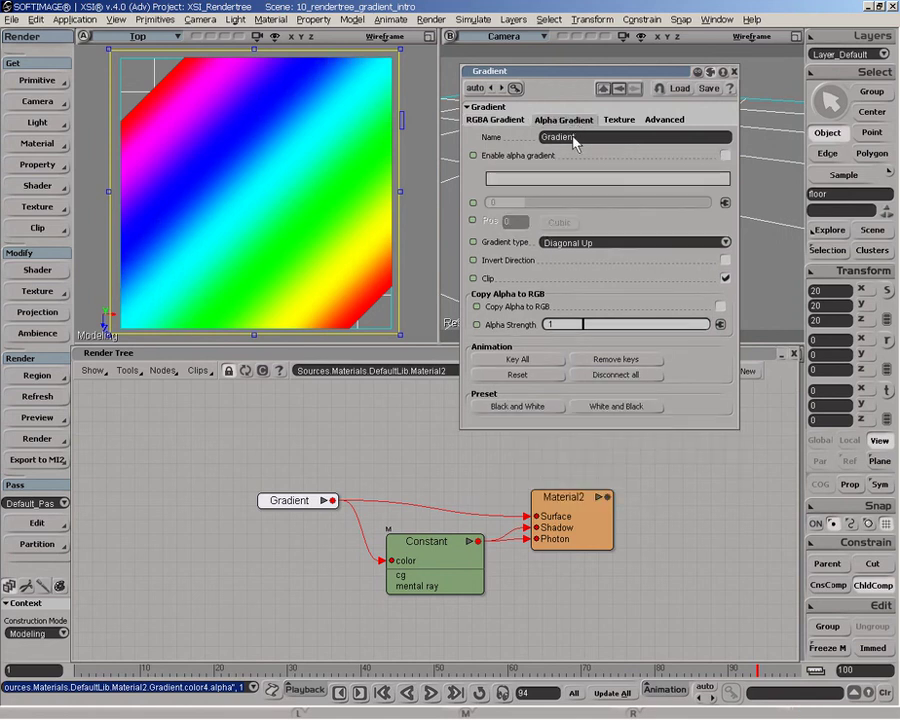
left_click(726, 156)
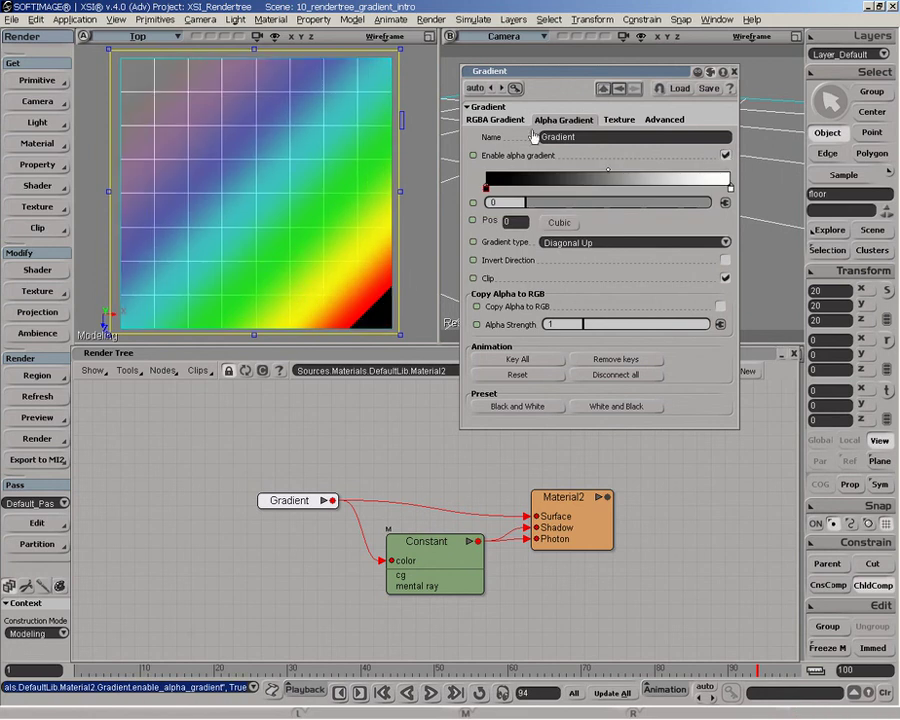
left_click(497, 119)
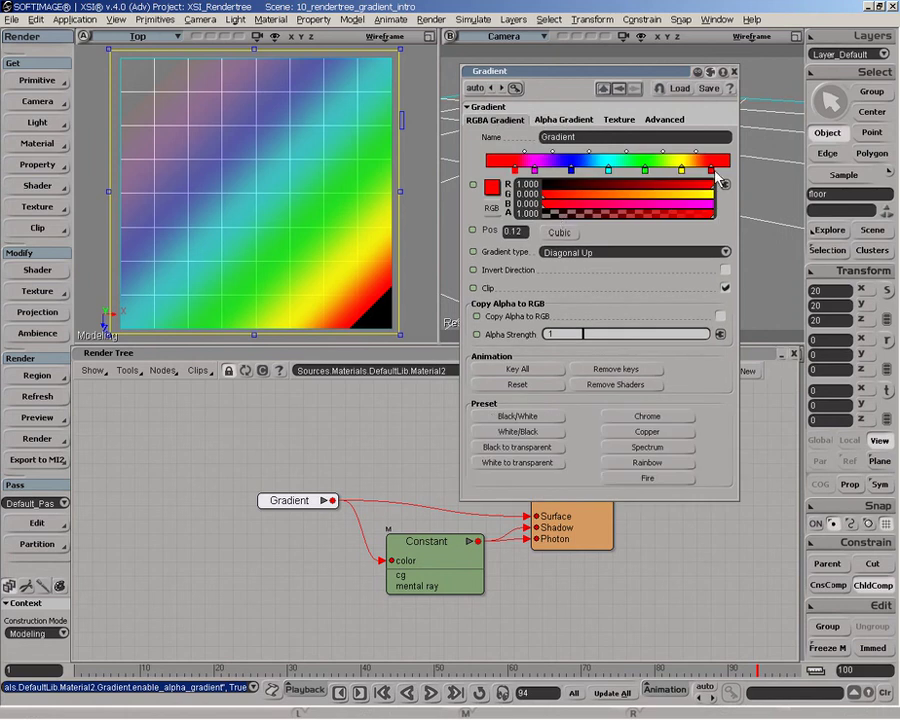
- Try moving the alpha gradient's white end marker toward the black end, and return it to position 1
left_click(556, 122)
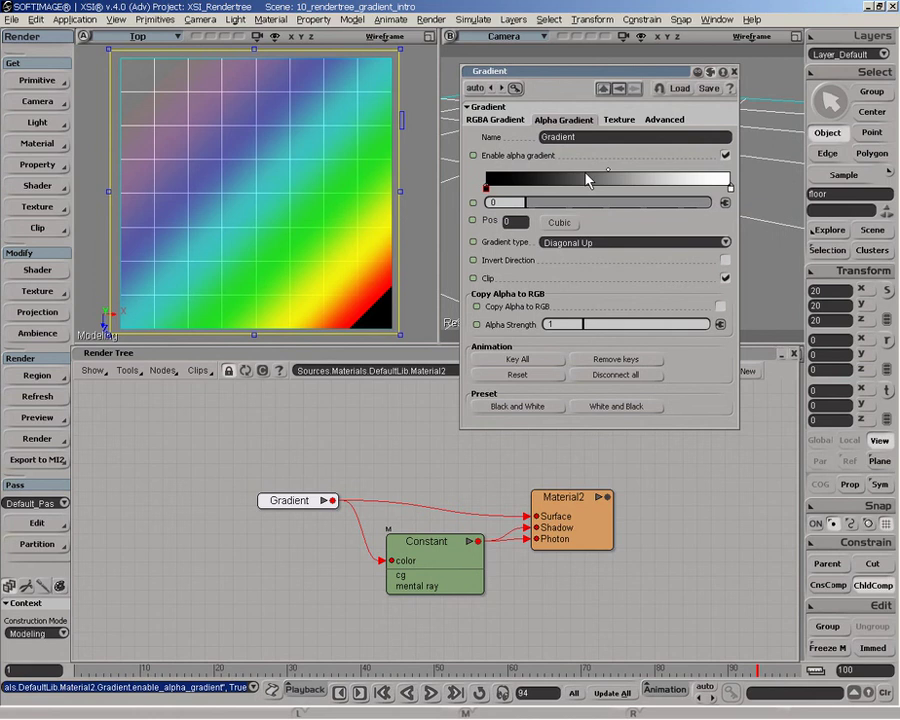
left_click_drag(730, 188, 450, 190)
left_click_drag(574, 188, 732, 190)
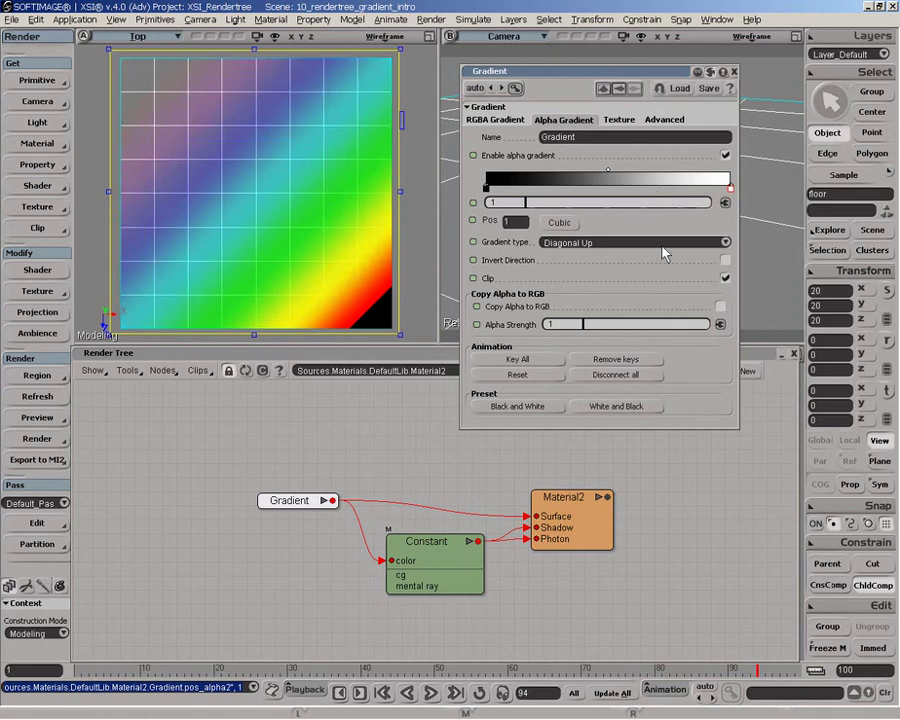
- Check the alpha gradient's type options, keeping Diagonal Up, and go back to the RGBA gradient settings
left_click(620, 243)
left_click(620, 241)
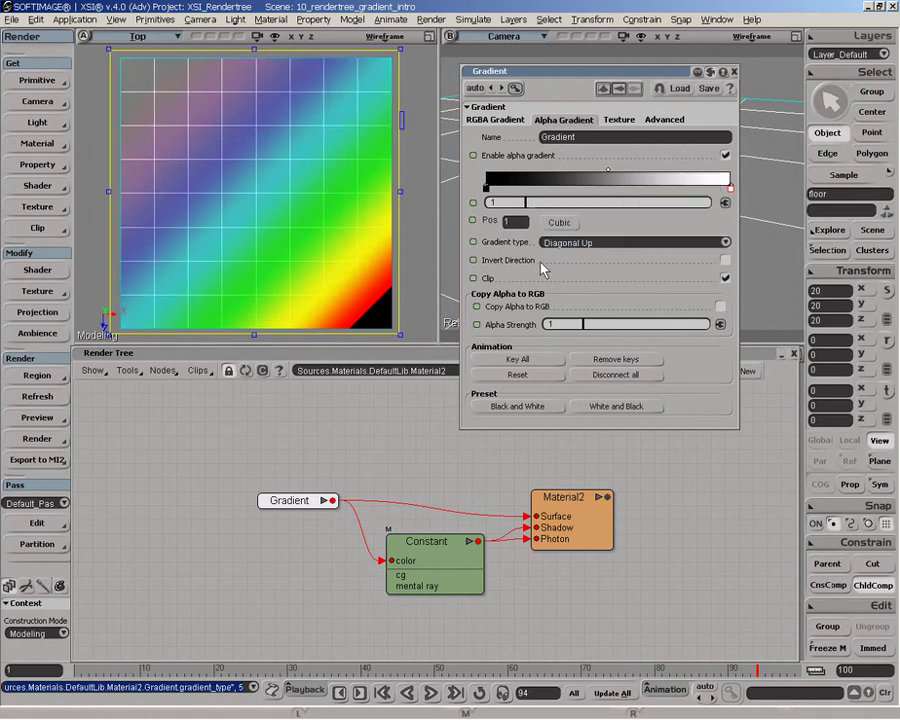
left_click(497, 121)
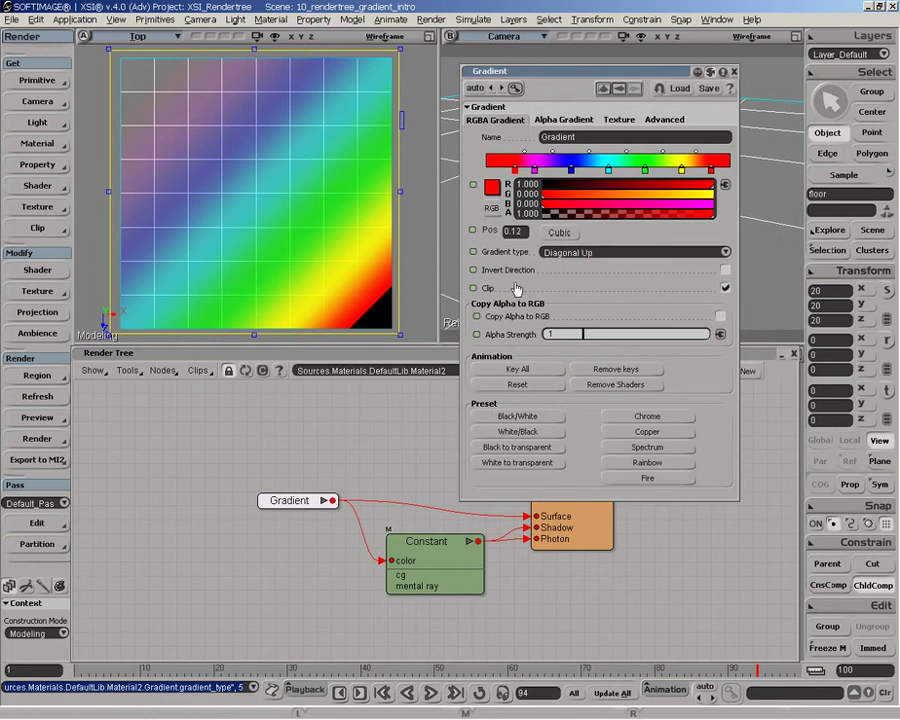
- Try the Black and White preset on the alpha gradient, switch it to White and Black, and turn off clipping
left_click(563, 120)
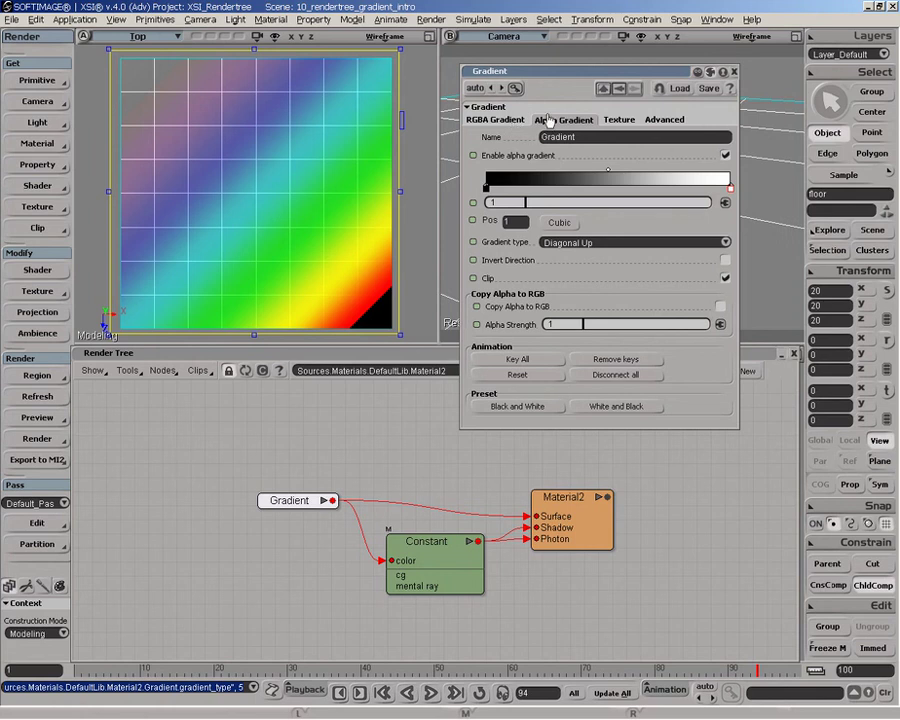
left_click(521, 408)
left_click(605, 408)
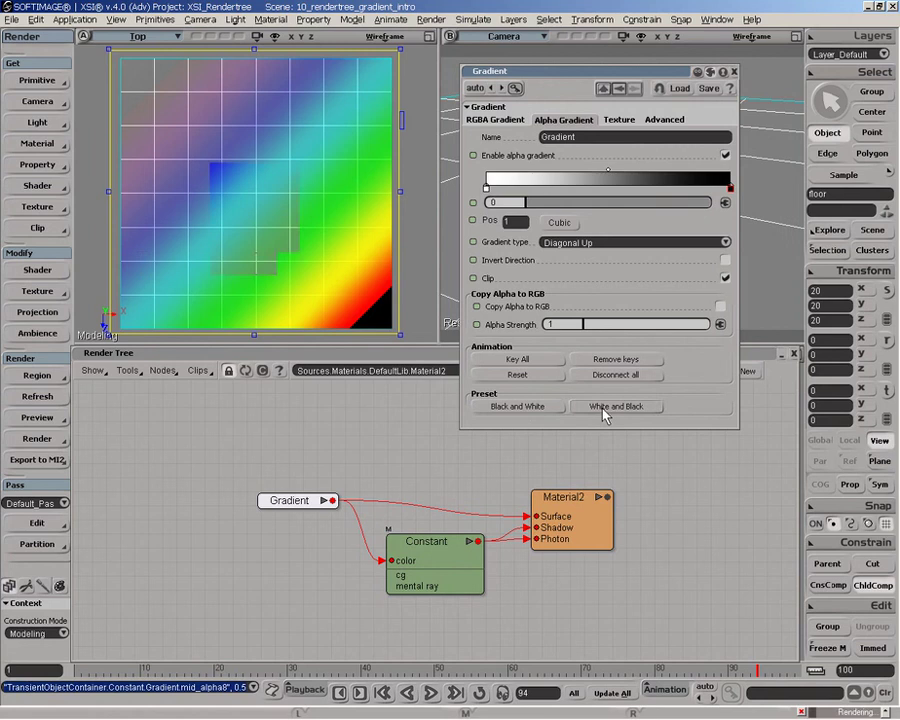
left_click(725, 278)
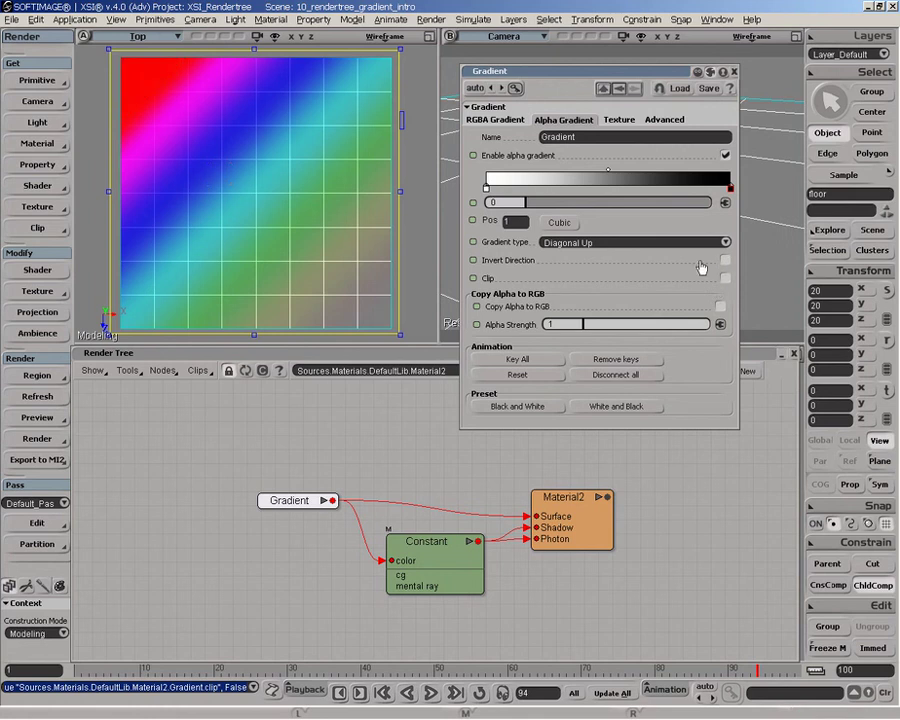
- View the gradient's texture space and bump settings, and set all three texture repeats to 10
left_click(618, 122)
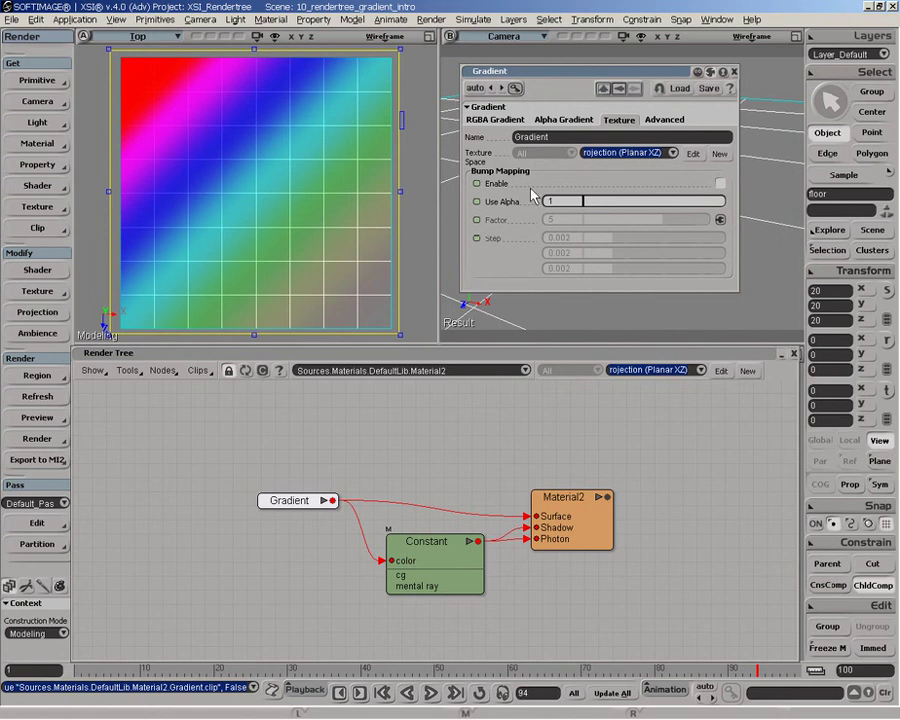
left_click(664, 120)
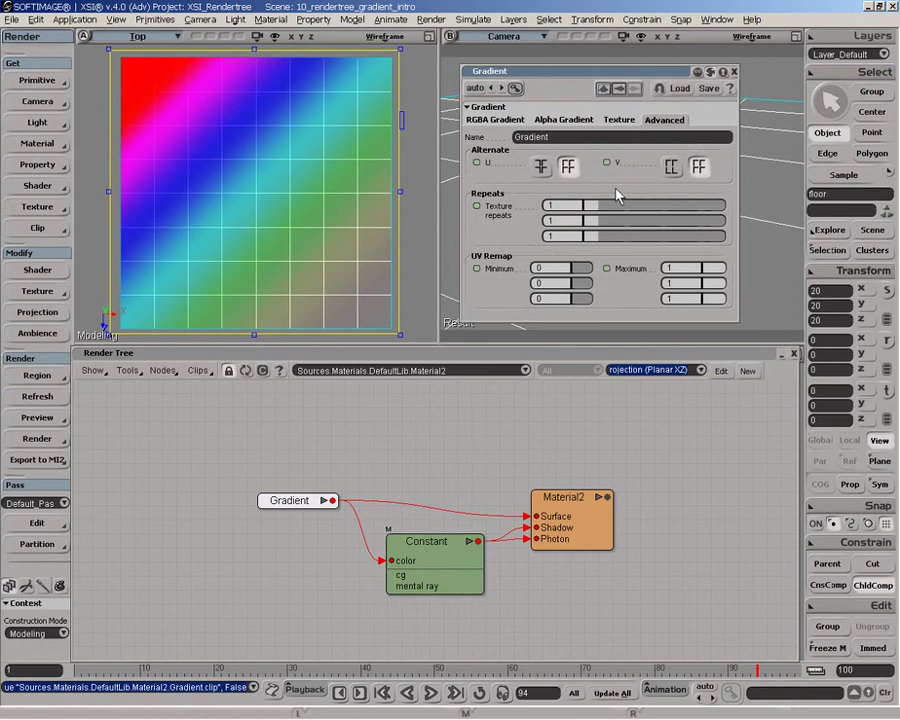
left_click(549, 205)
type("10")
key("Tab")
type("10")
key("Tab")
type("10")
key("Tab")
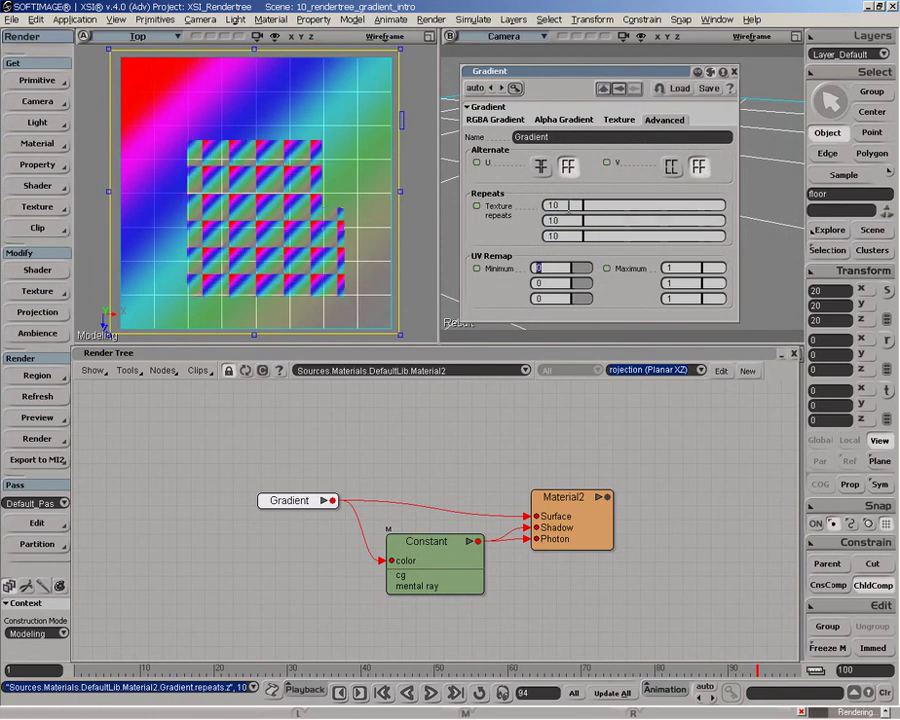
- Alternate the repeated gradient in both V and U, and return to the RGBA gradient settings
left_click(698, 167)
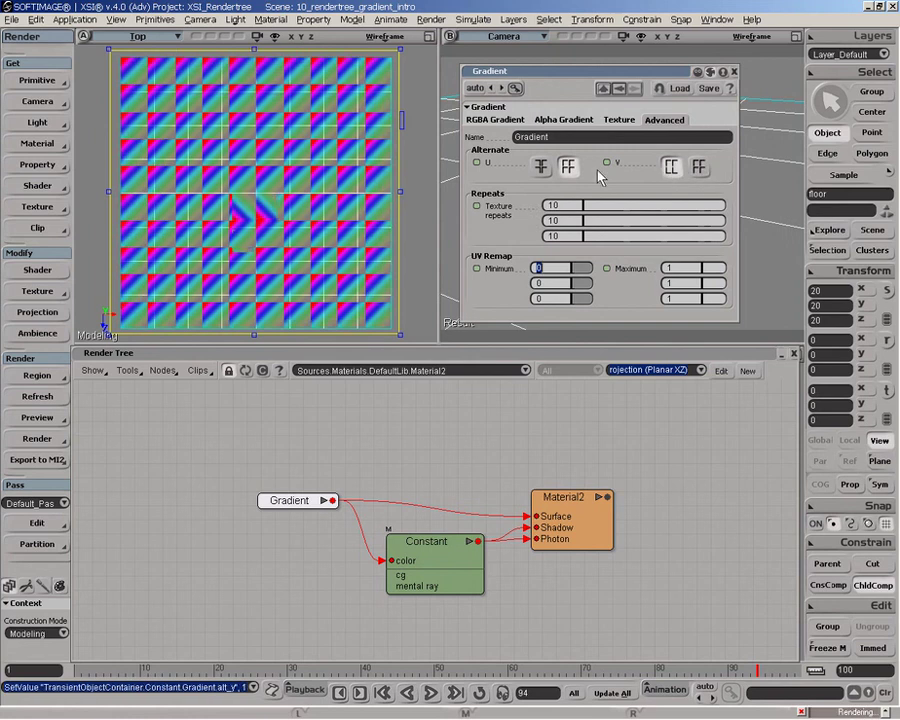
left_click(542, 168)
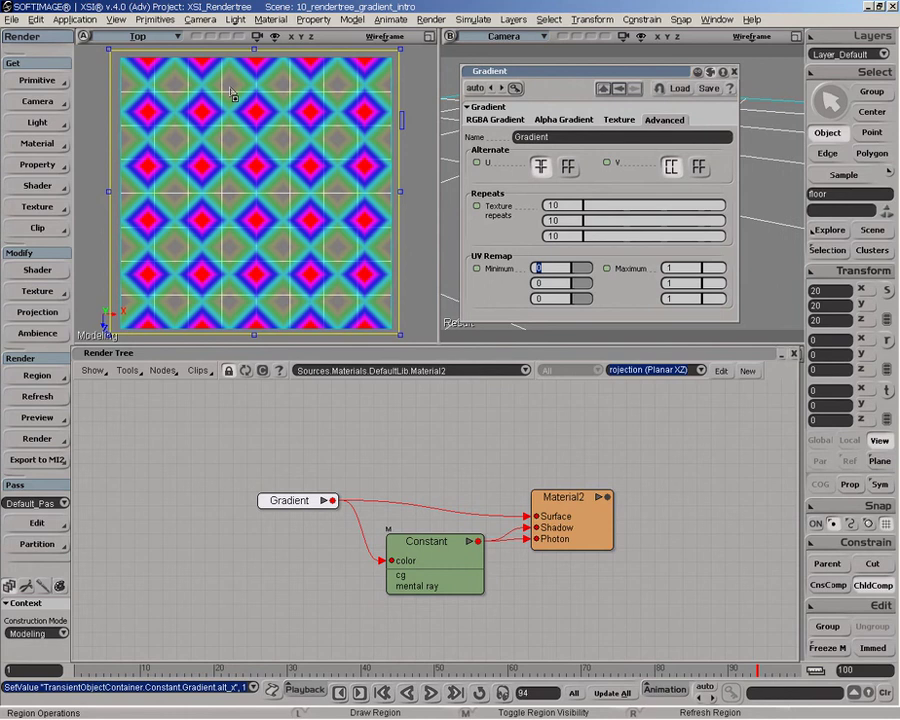
left_click(492, 119)
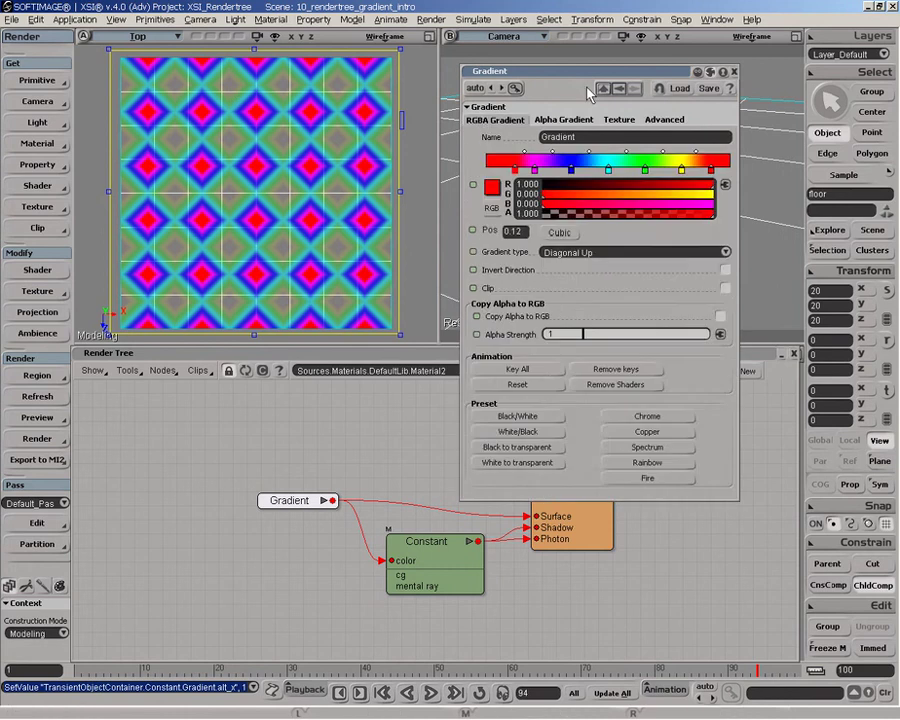
mouse_move(587, 74)
left_mouse_down()
mouse_move(586, 59)
mouse_move(577, 70)
left_mouse_up()
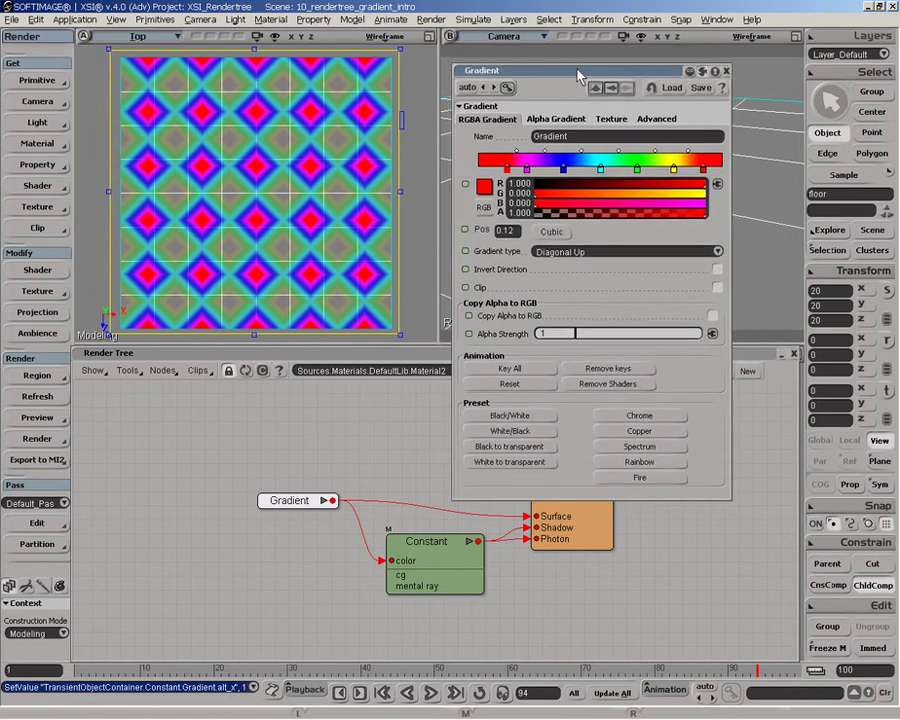